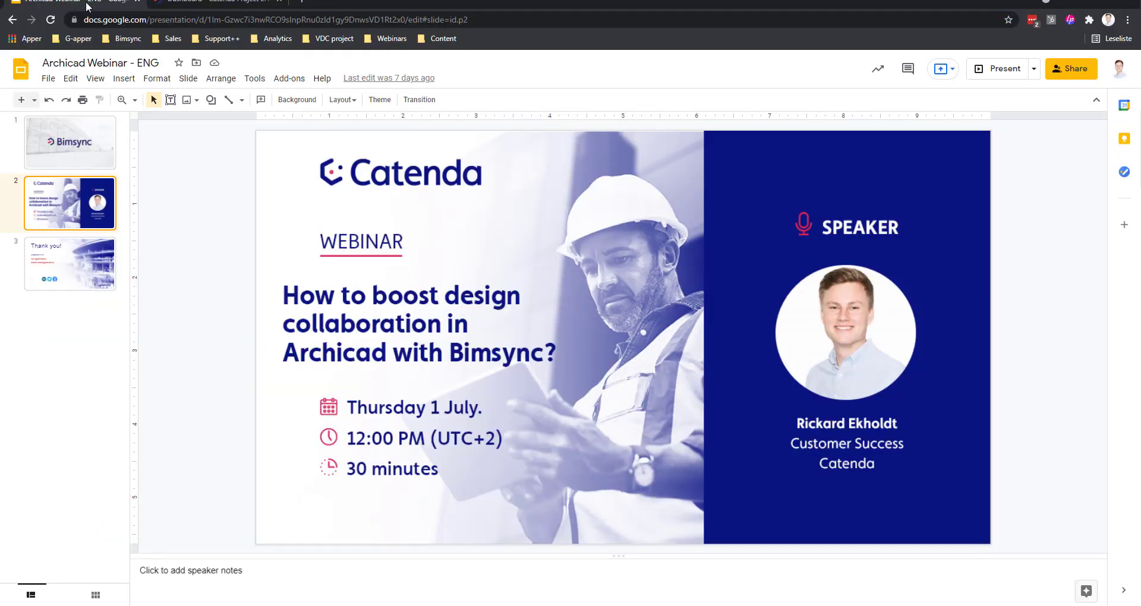
Step: Switch from the slides to the Bimsync dashboard for Catenda Project ENG
{"action": "left_click", "coordinate": [221, 2]}
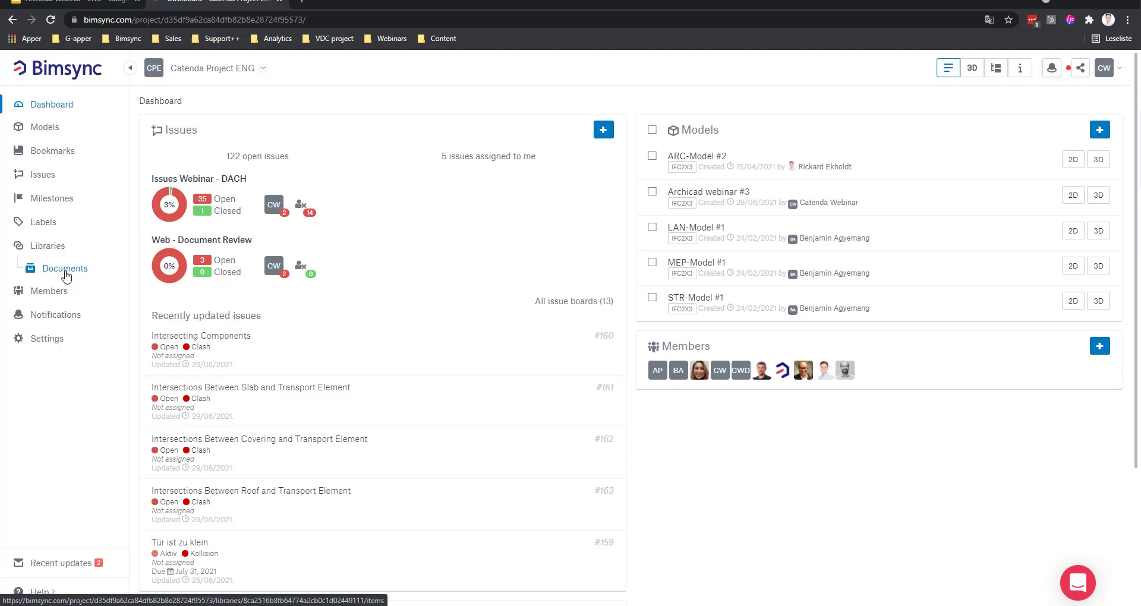
Step: Load the Archicad webinar #3 model in 3D, snap to a front elevation, then orbit above
{"action": "left_click", "coordinate": [46, 130]}
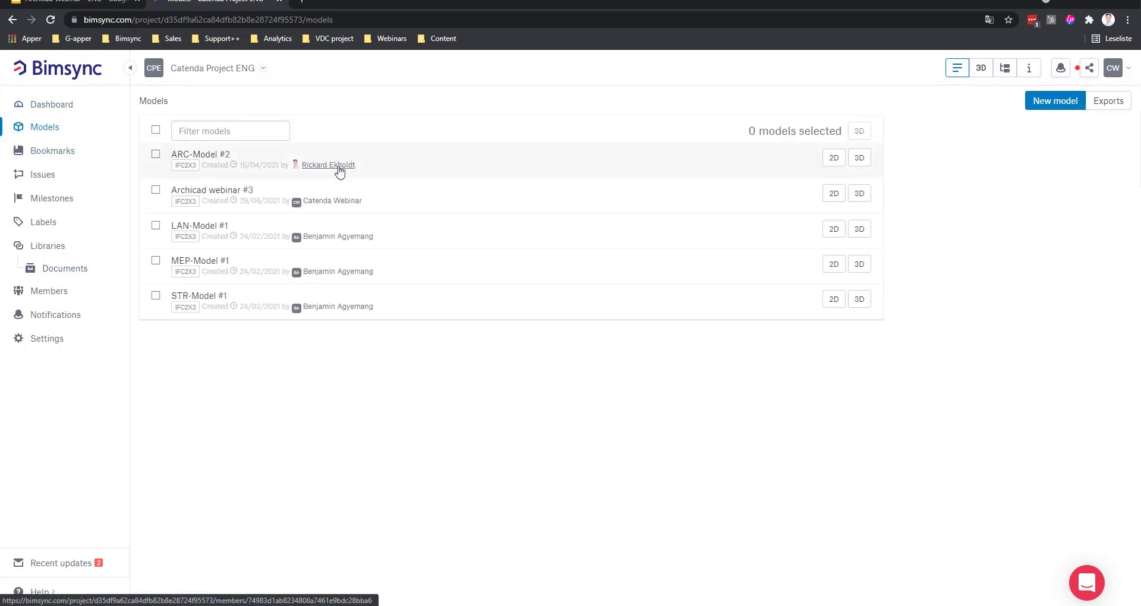
{"action": "left_click", "coordinate": [856, 194]}
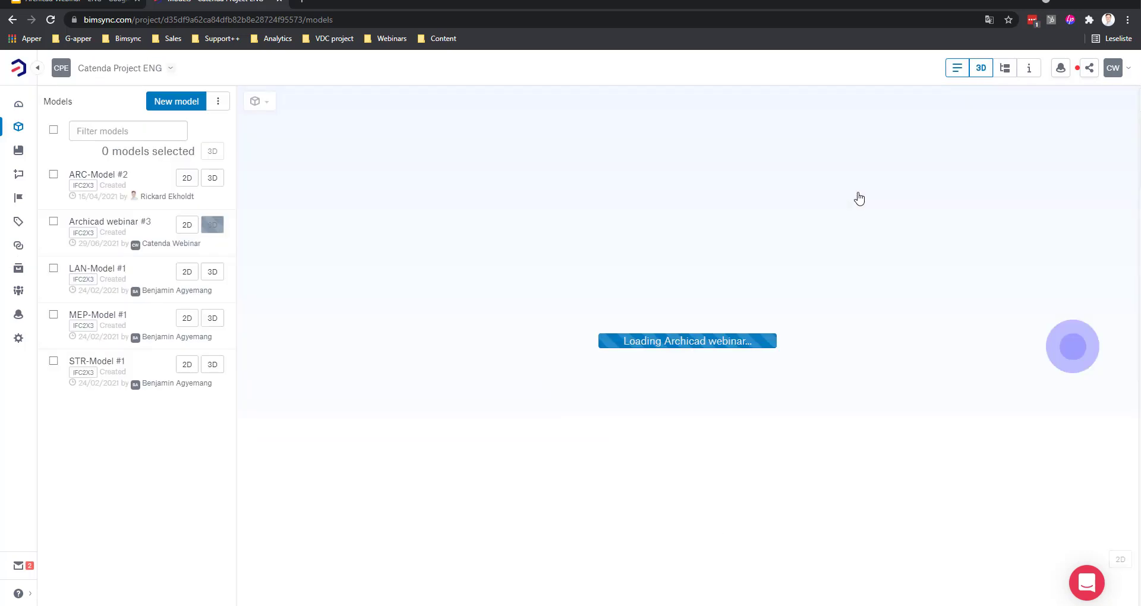
{"action": "double_click", "coordinate": [628, 379]}
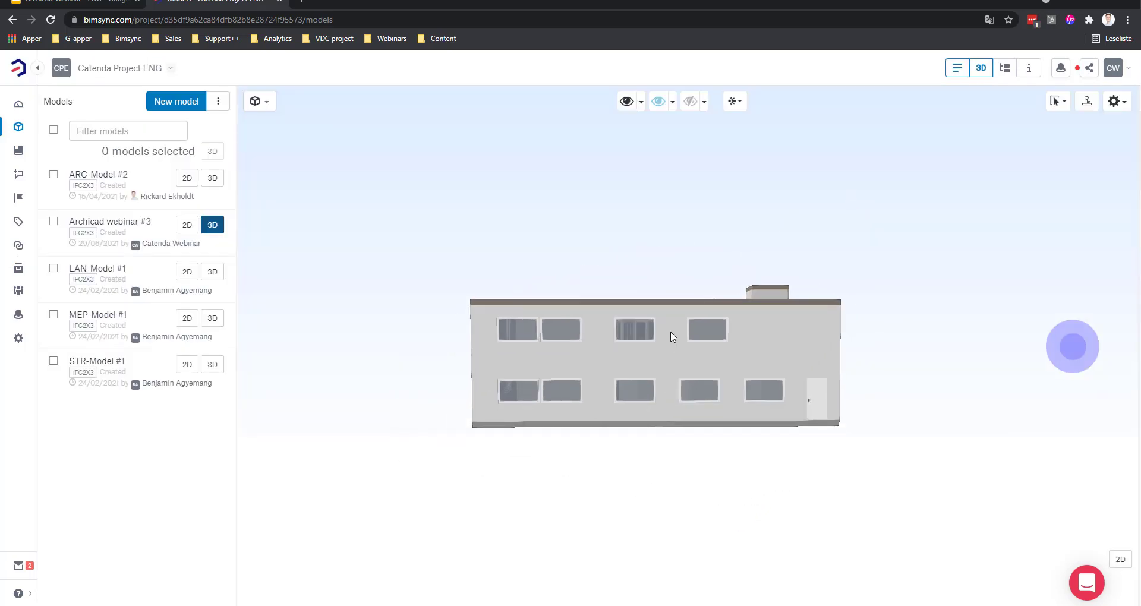
{"action": "mouse_move", "coordinate": [656, 312]}
{"action": "left_mouse_down"}
{"action": "mouse_move", "coordinate": [598, 354]}
{"action": "mouse_move", "coordinate": [620, 387]}
{"action": "mouse_move", "coordinate": [830, 288]}
{"action": "mouse_move", "coordinate": [773, 297]}
{"action": "mouse_move", "coordinate": [534, 268]}
{"action": "left_mouse_up"}
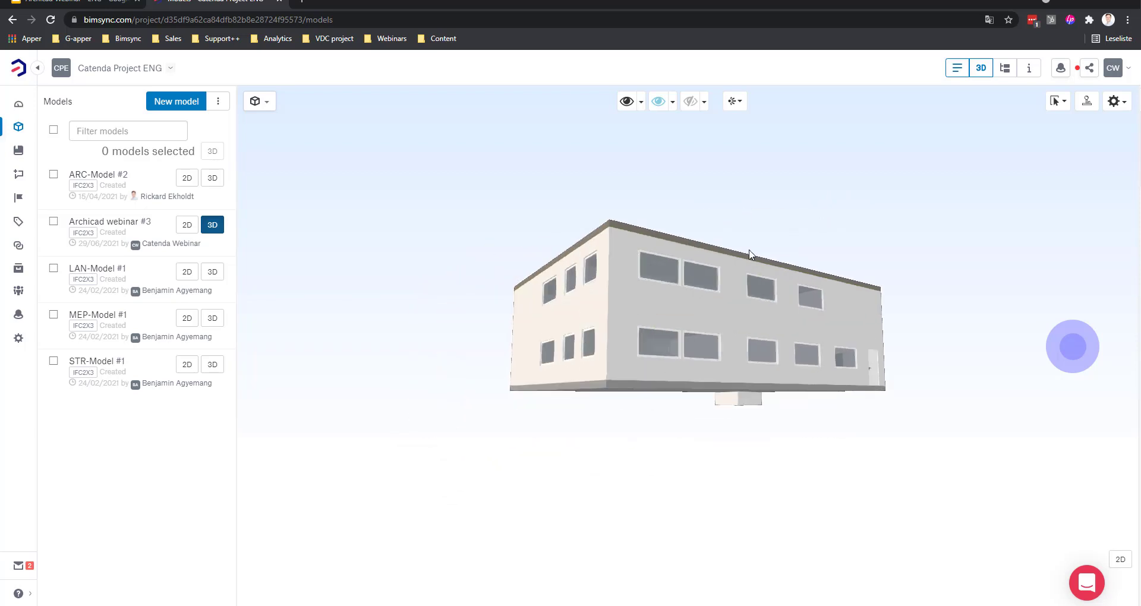
Step: Show and widen the Archicad Webinar issue list, then switch to the Documents library
{"action": "left_click", "coordinate": [19, 175]}
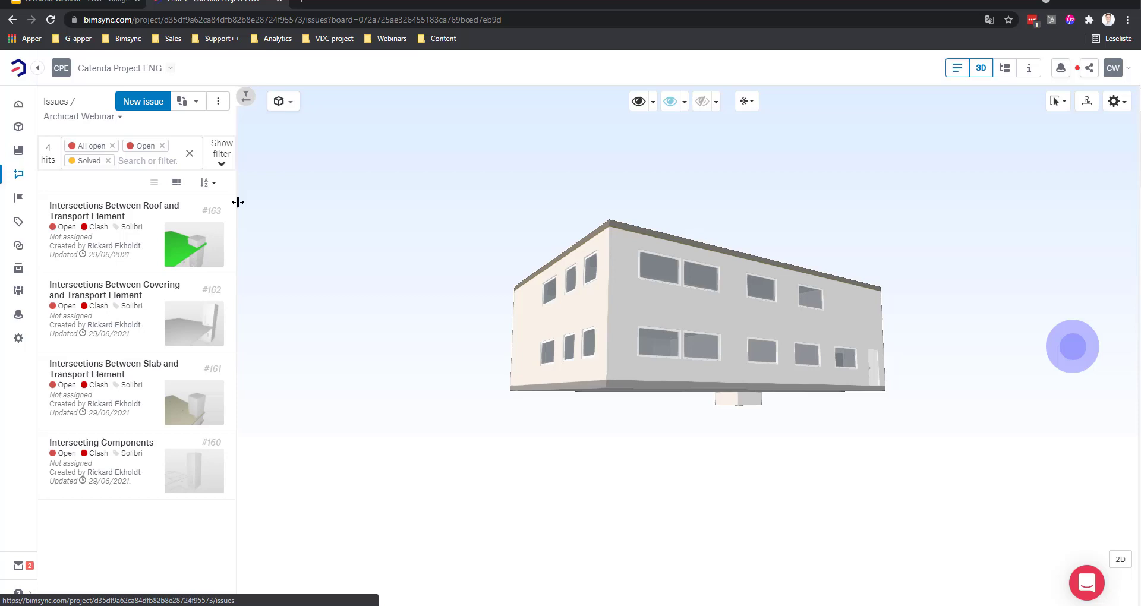
{"action": "left_click_drag", "start_coordinate": [237, 202], "coordinate": [484, 214]}
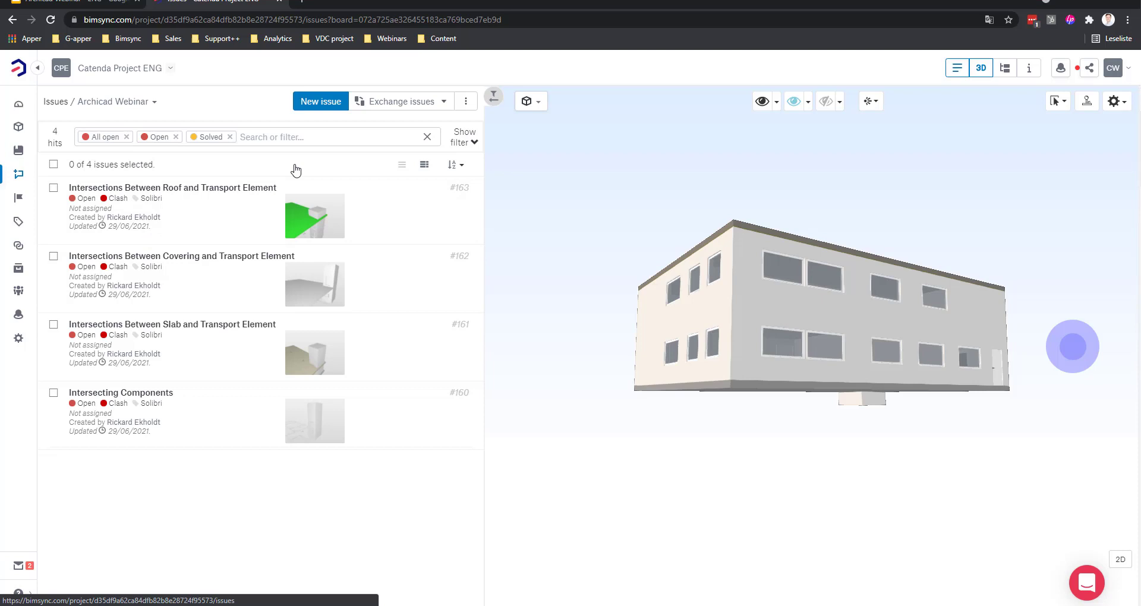
{"action": "left_click", "coordinate": [21, 270]}
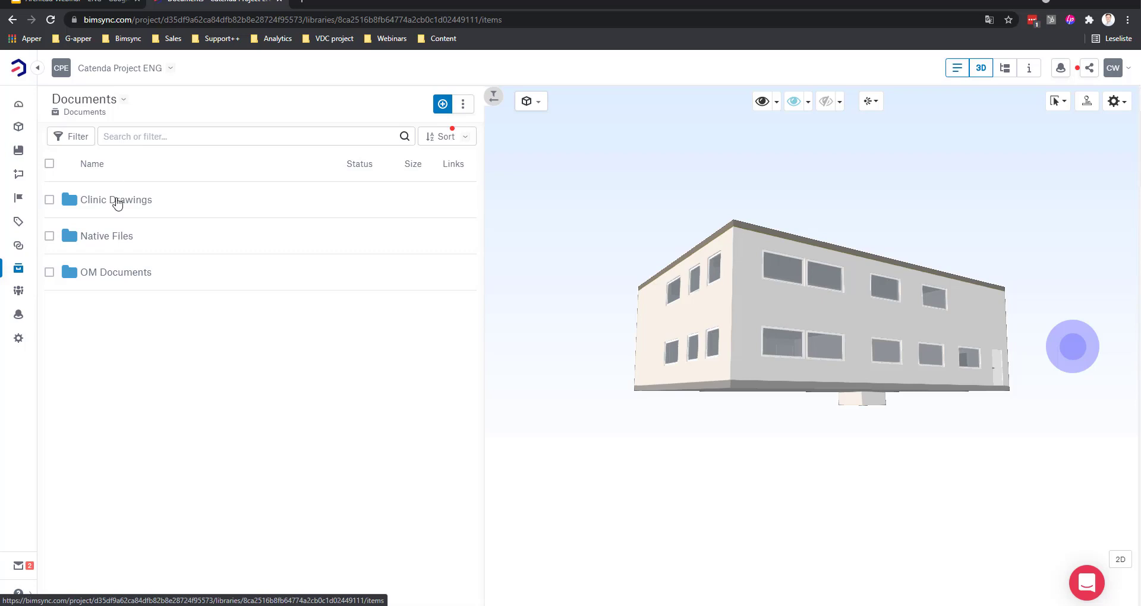
Step: Preview Clinic_043_Abbreviations-Materials Legend & Standard Indications.pdf from Clinic Drawings > 07-Architectural
{"action": "left_click_drag", "start_coordinate": [483, 244], "coordinate": [581, 244]}
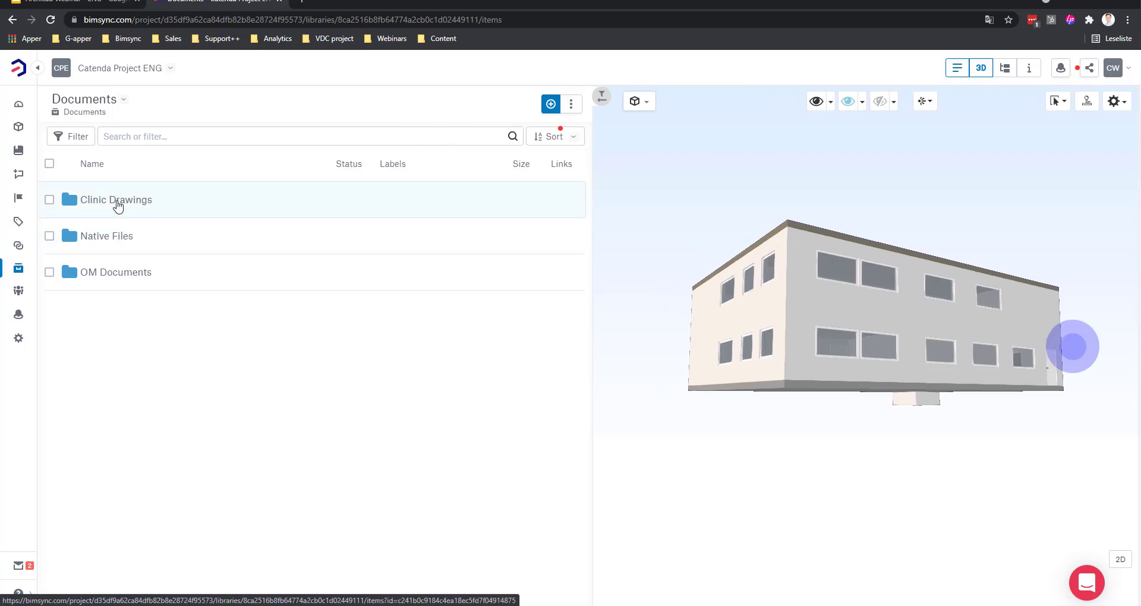
{"action": "left_click", "coordinate": [116, 201]}
{"action": "left_click", "coordinate": [118, 423]}
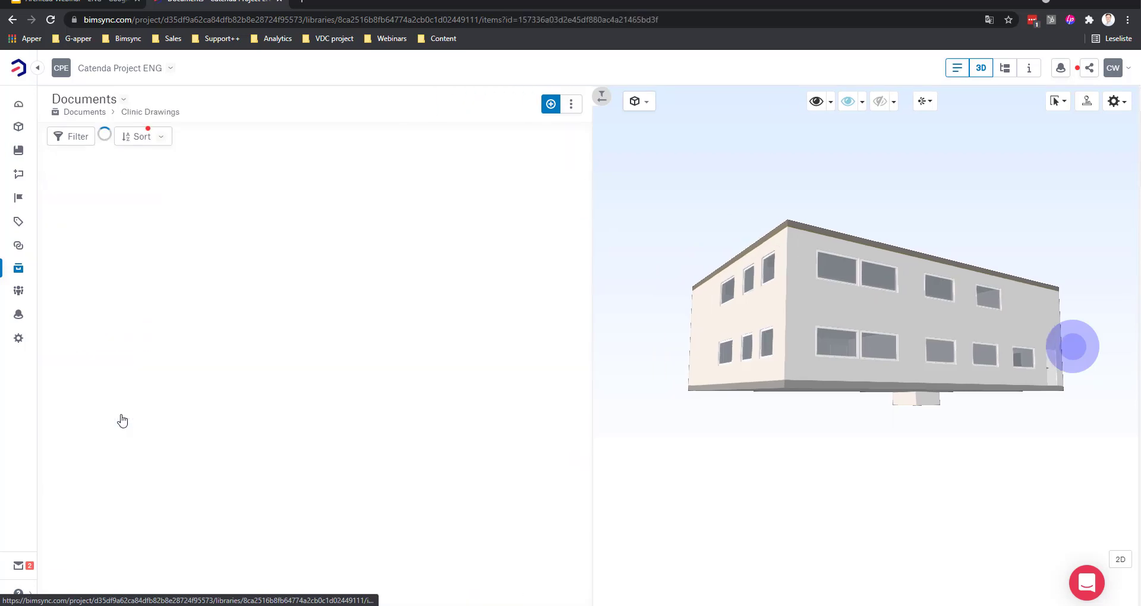
{"action": "left_click", "coordinate": [181, 213]}
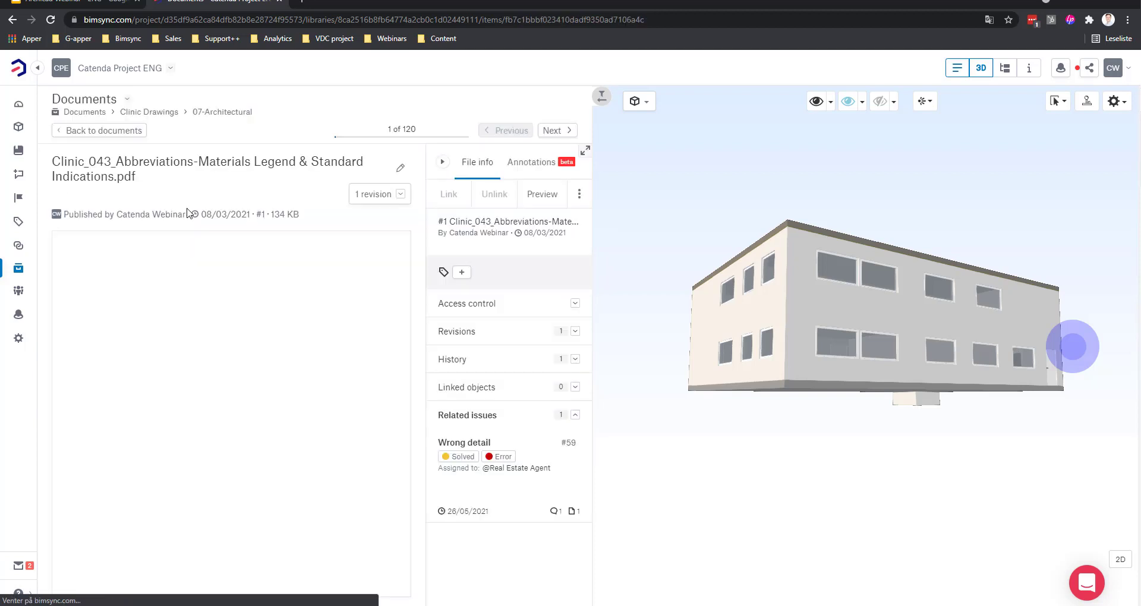
{"action": "left_click_drag", "start_coordinate": [591, 289], "coordinate": [686, 288]}
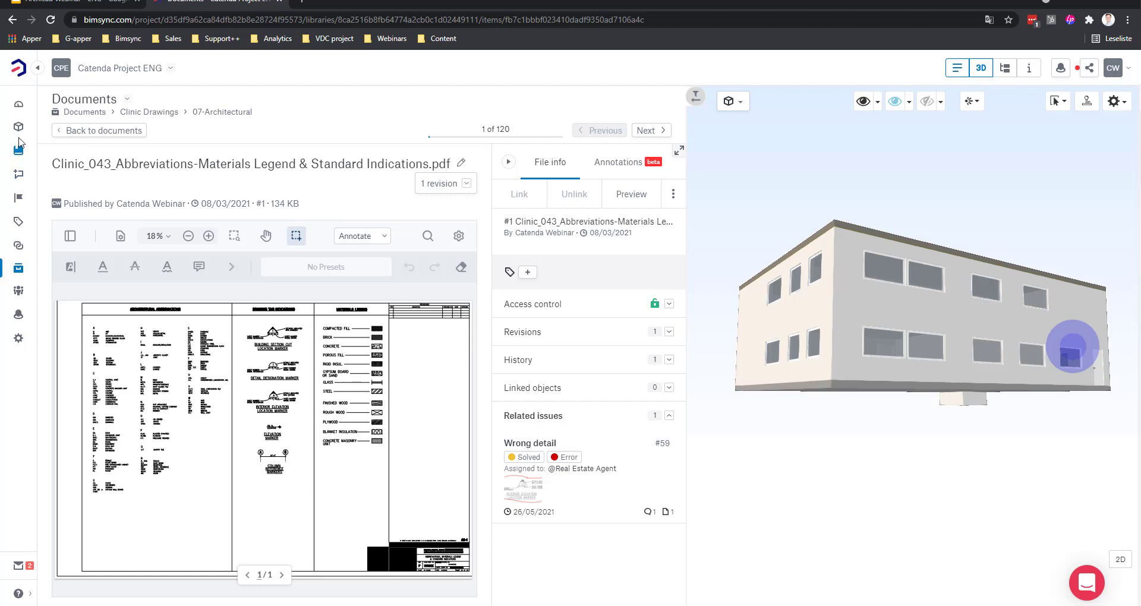
Step: Reopen the Archicad Webinar issue list, narrow it, and switch to the ARCHICAD 24 window
{"action": "left_click", "coordinate": [19, 174]}
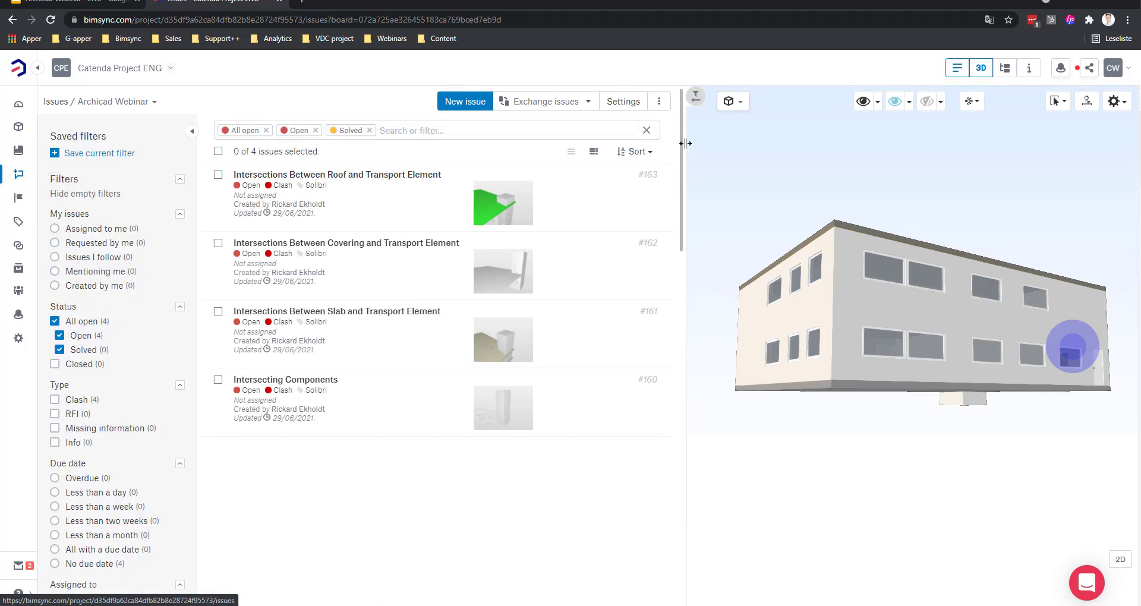
{"action": "left_click_drag", "start_coordinate": [685, 143], "coordinate": [608, 144]}
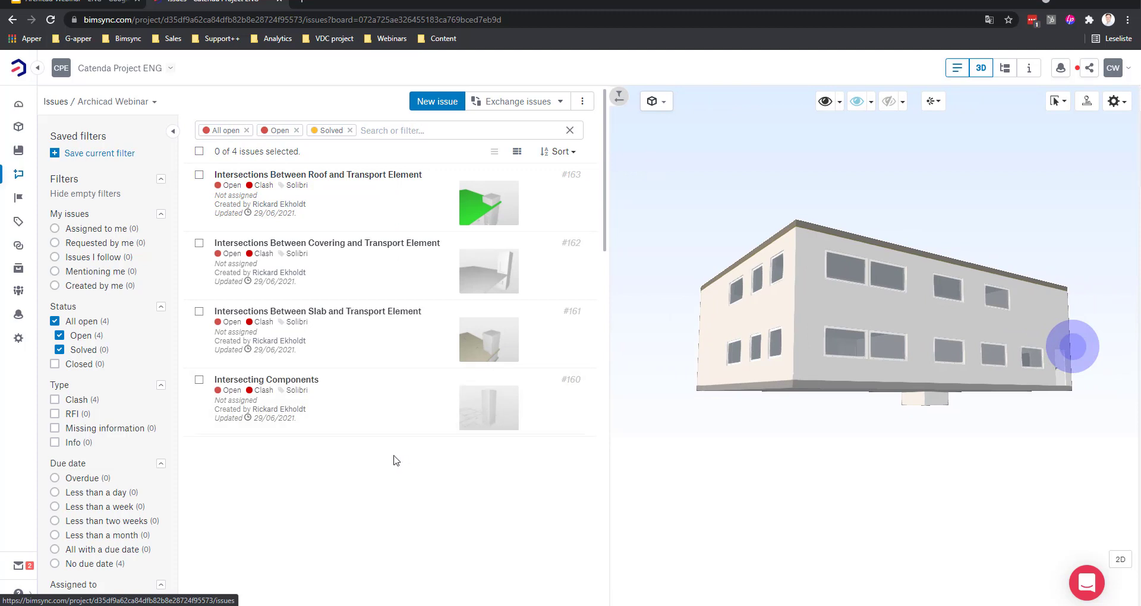
{"action": "mouse_move", "coordinate": [190, 605]}
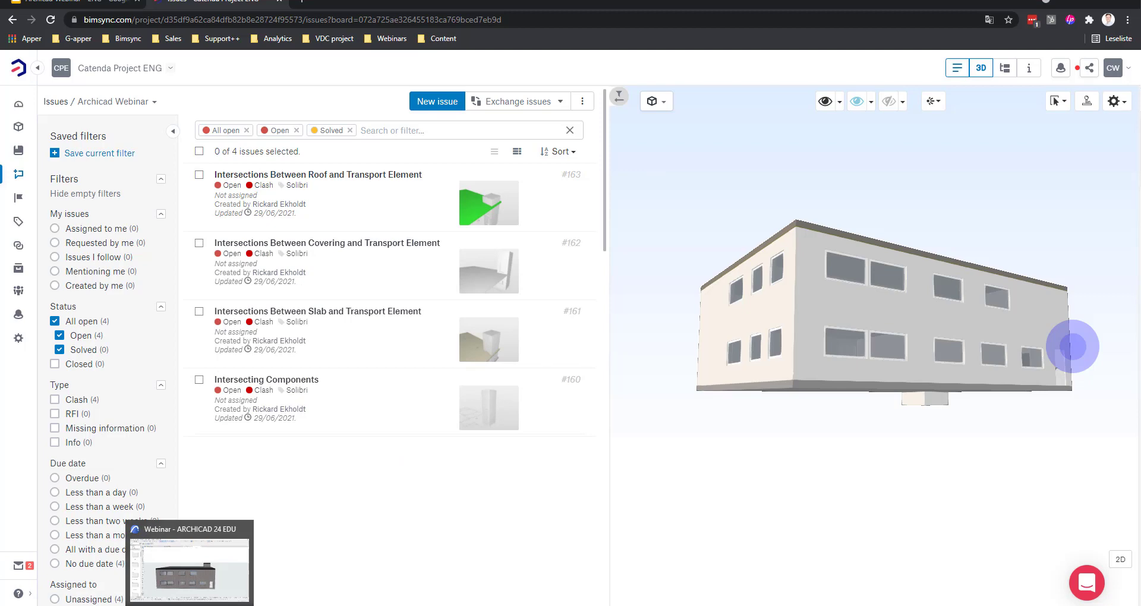
{"action": "left_click", "coordinate": [190, 605]}
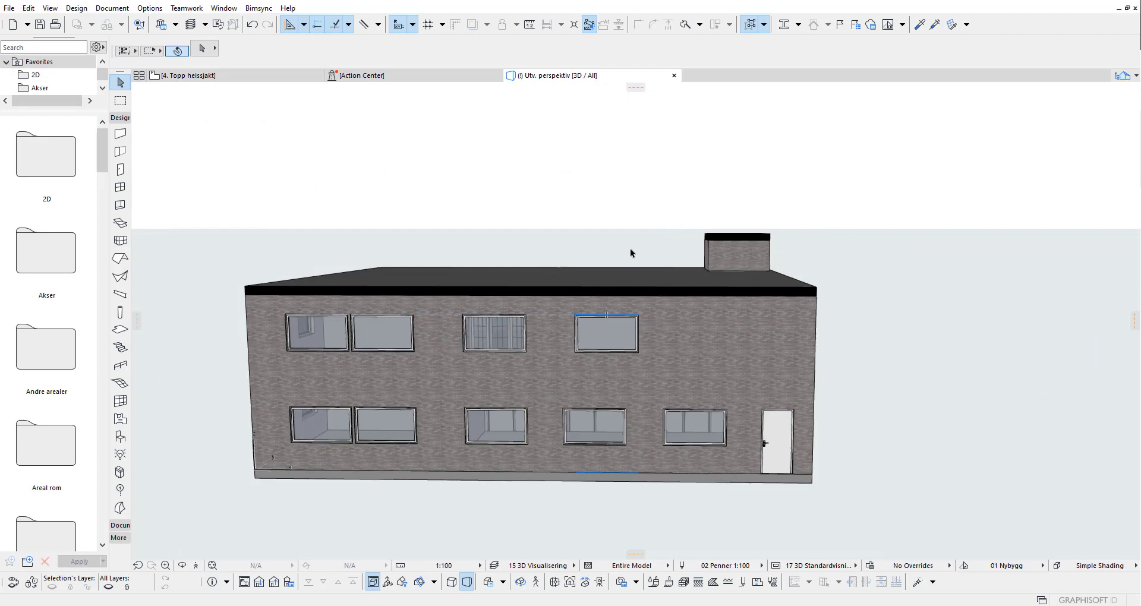
Step: Orbit the building to an angled view, then open the Bimsync Issue Manager Palette
{"action": "middle_click_drag", "start_coordinate": [580, 298], "coordinate": [581, 262], "text": "shift"}
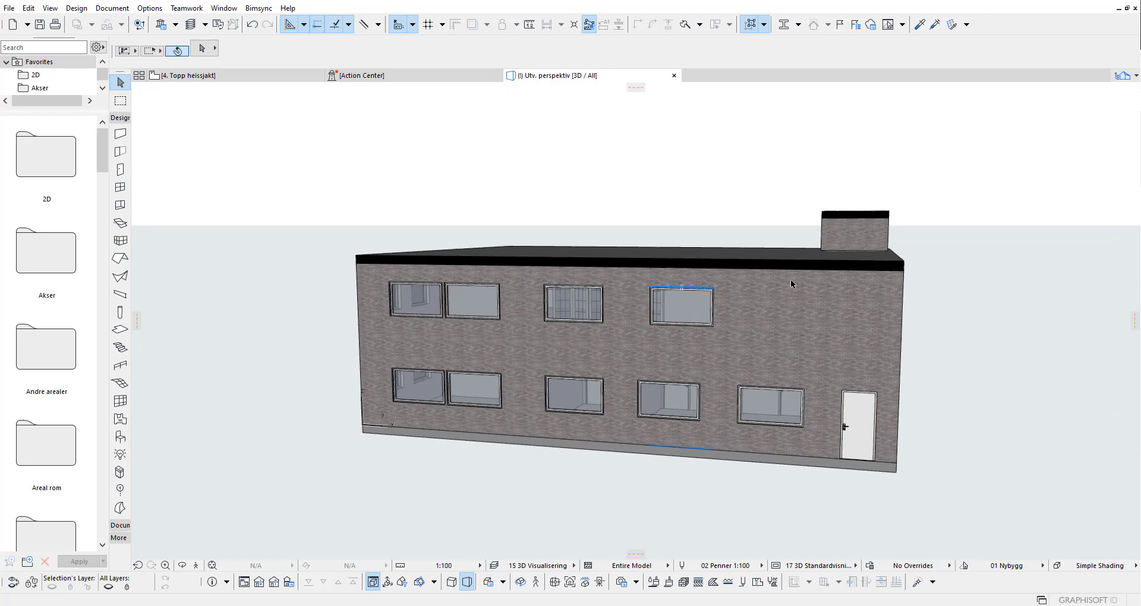
{"action": "middle_click_drag", "start_coordinate": [837, 283], "coordinate": [591, 287]}
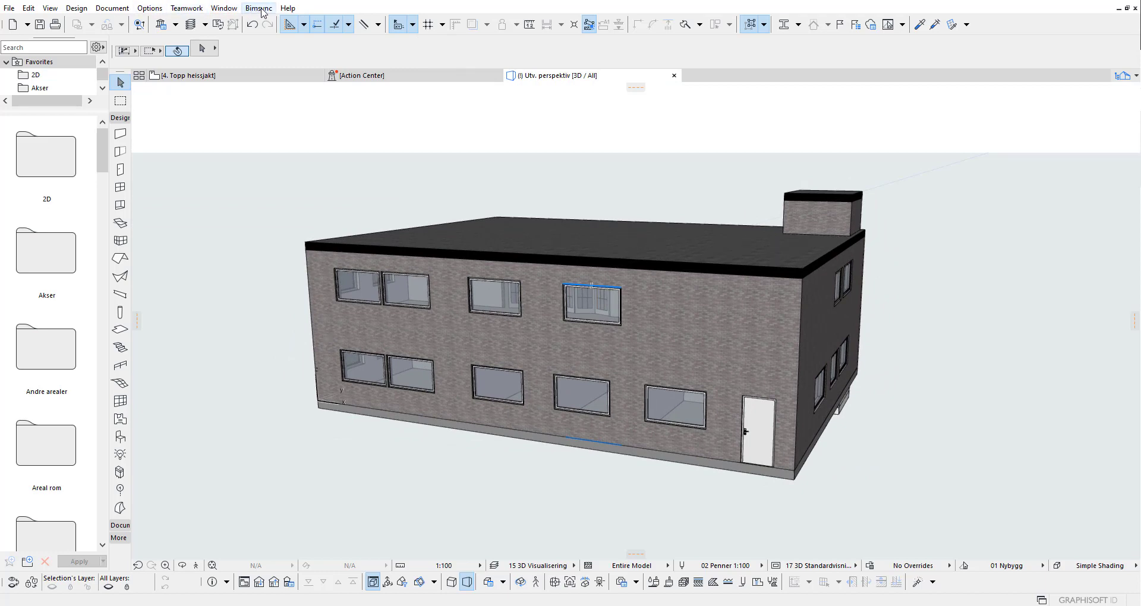
{"action": "left_click", "coordinate": [259, 9]}
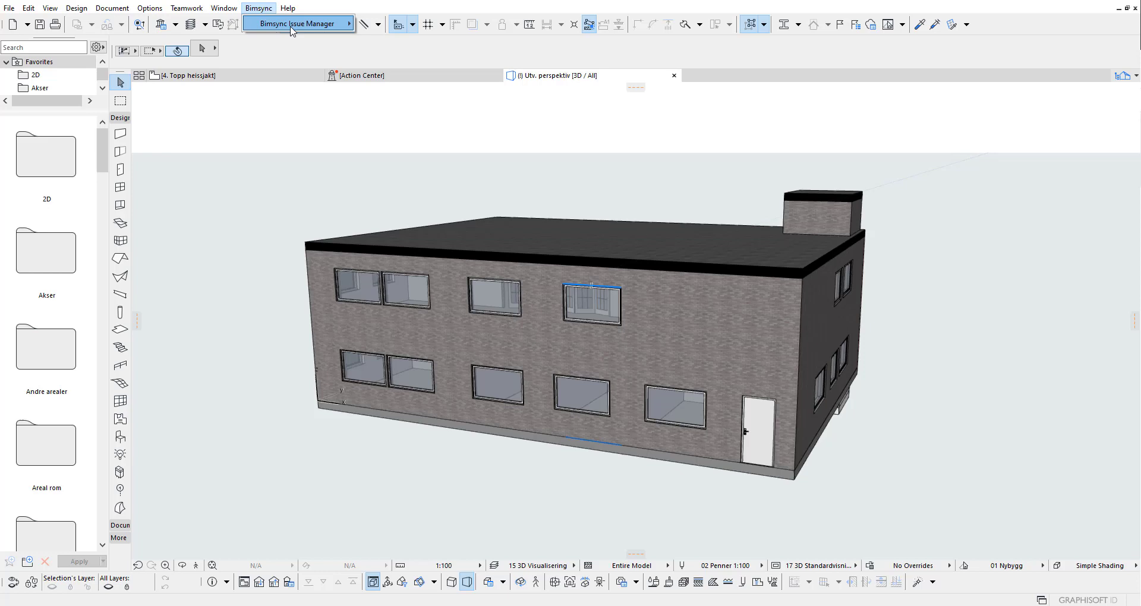
{"action": "mouse_move", "coordinate": [321, 24]}
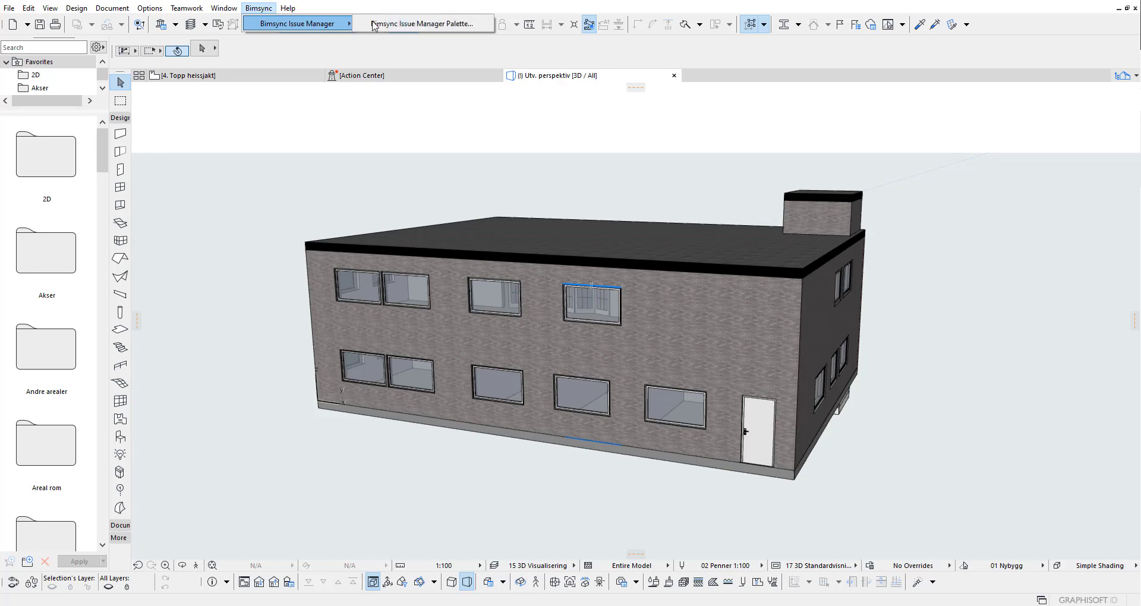
{"action": "left_click", "coordinate": [409, 26]}
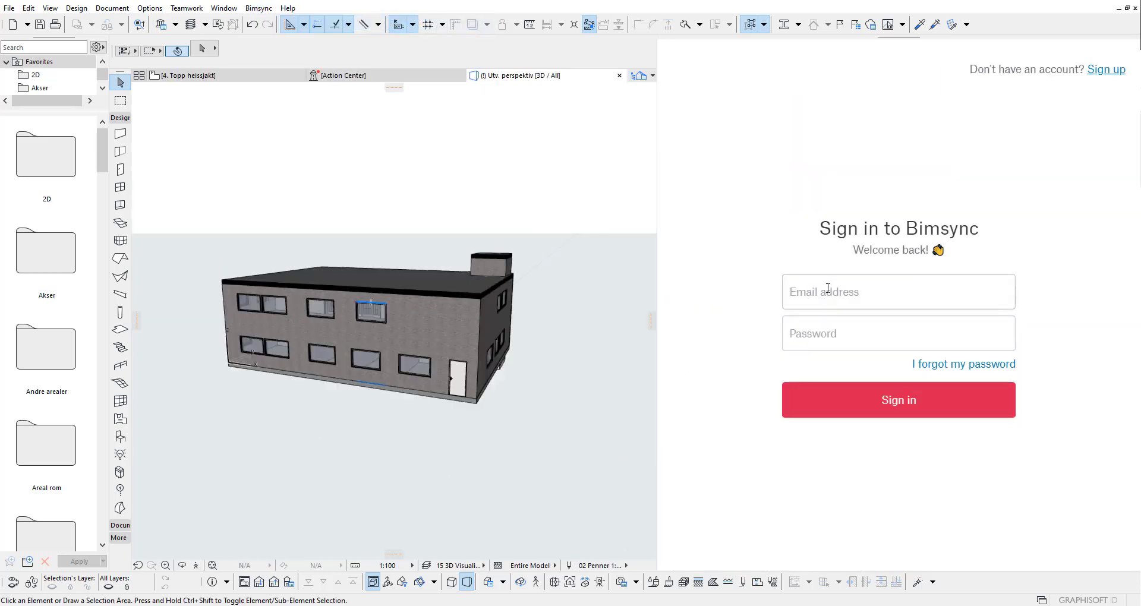
Step: Sign in to Bimsync with the account e-mail and password, and allow plugin access
{"action": "left_click", "coordinate": [827, 289]}
{"action": "type", "text": "rikard"}
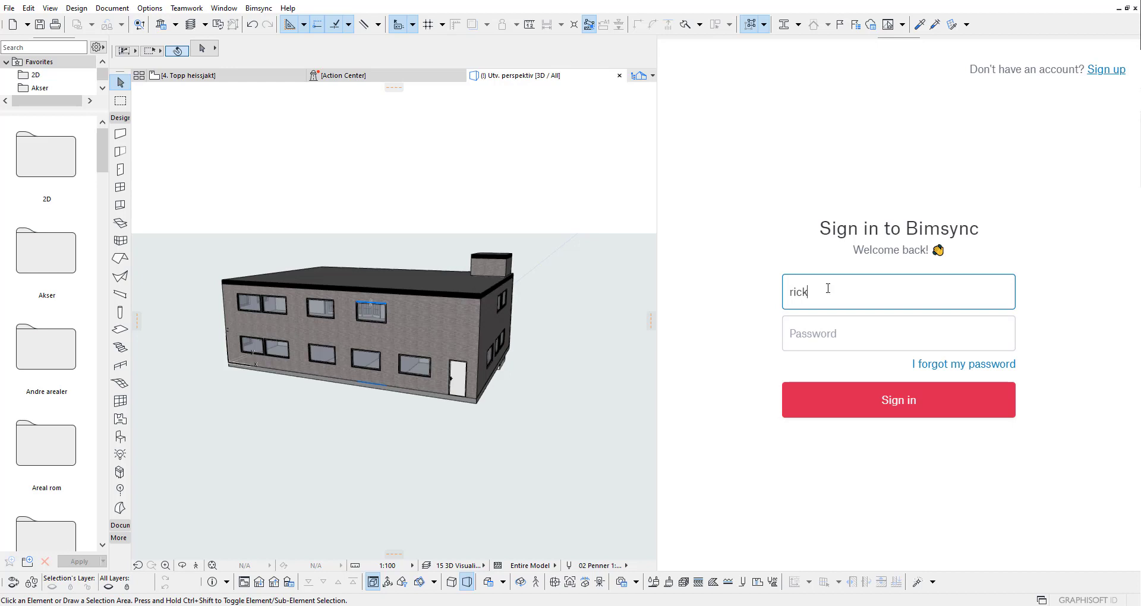
{"action": "key", "text": "BackSpace"}
{"action": "key", "text": "BackSpace"}
{"action": "key", "text": "BackSpace"}
{"action": "key", "text": "BackSpace"}
{"action": "key", "text": "BackSpace"}
{"action": "key", "text": "BackSpace"}
{"action": "key", "text": "Tab"}
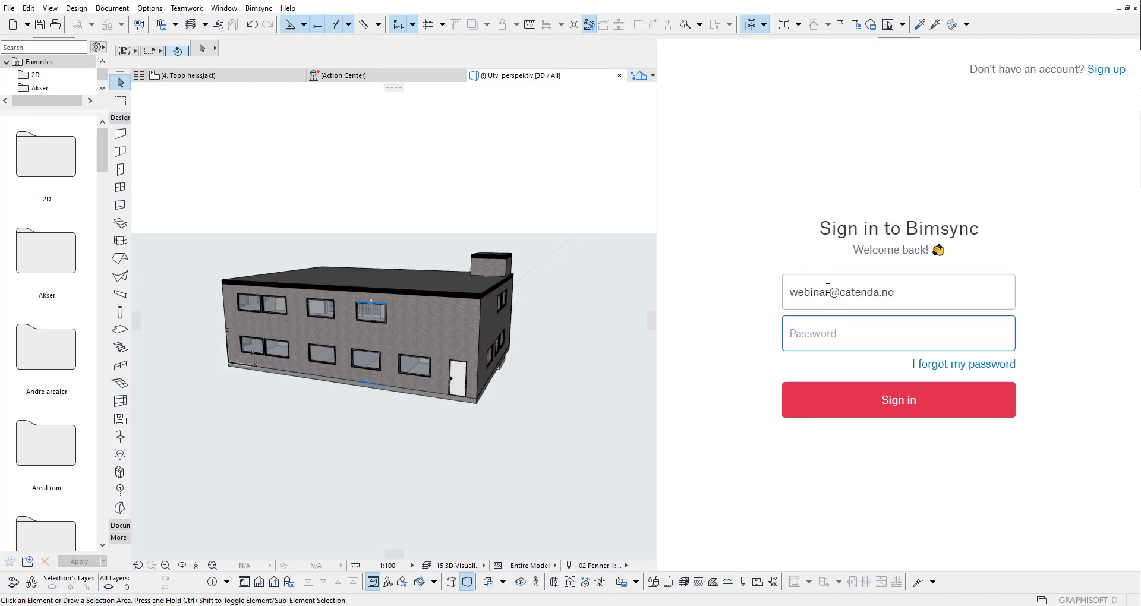
{"action": "type", "text": "•••••••••••"}
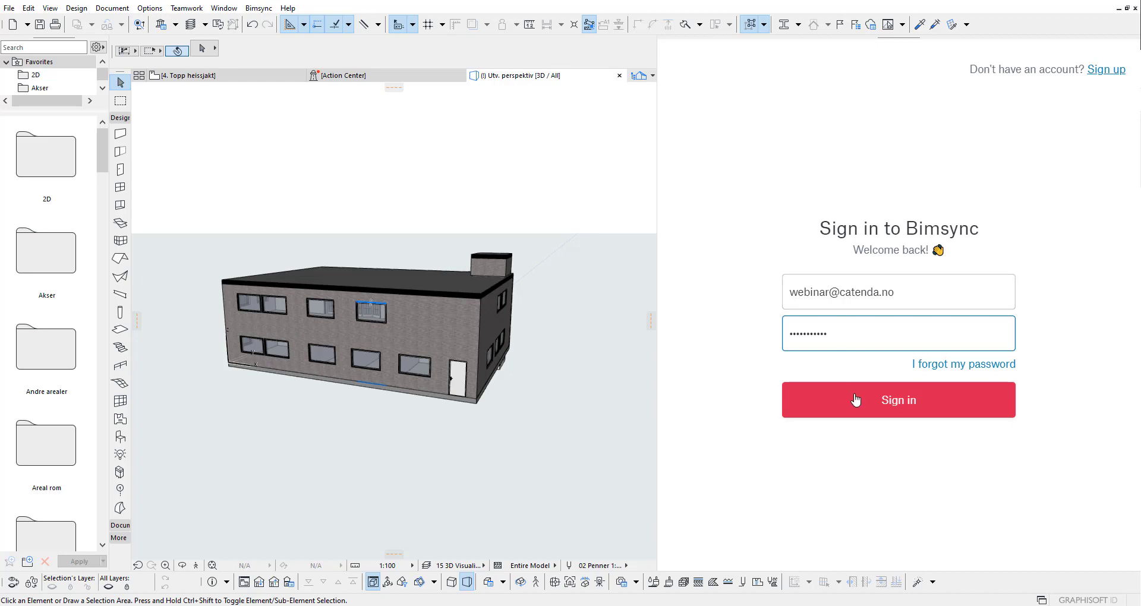
{"action": "left_click", "coordinate": [855, 400]}
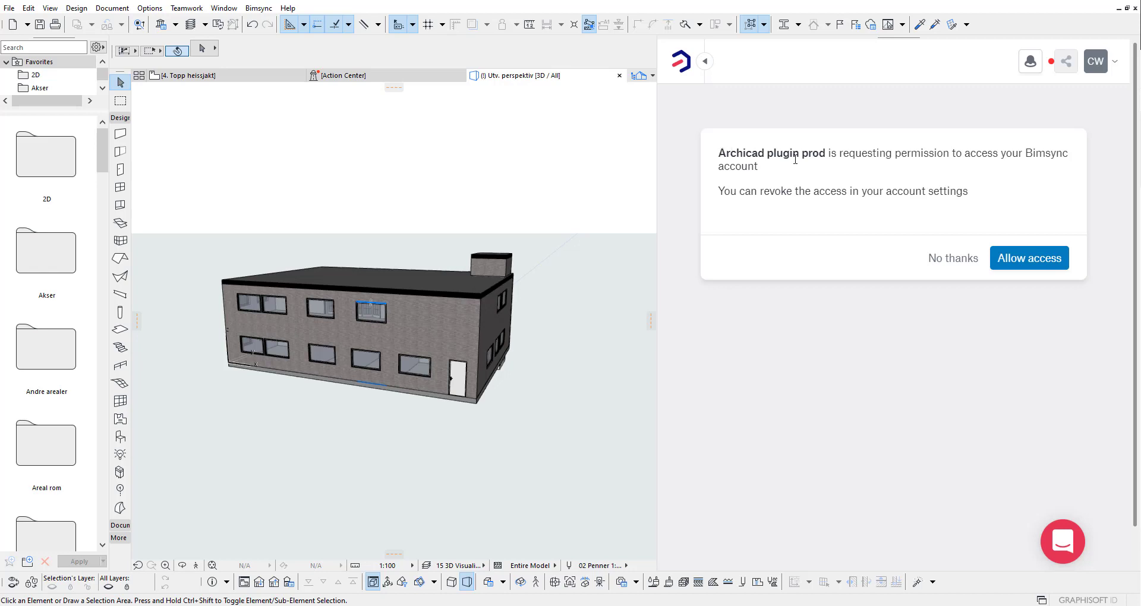
{"action": "left_click", "coordinate": [1032, 266]}
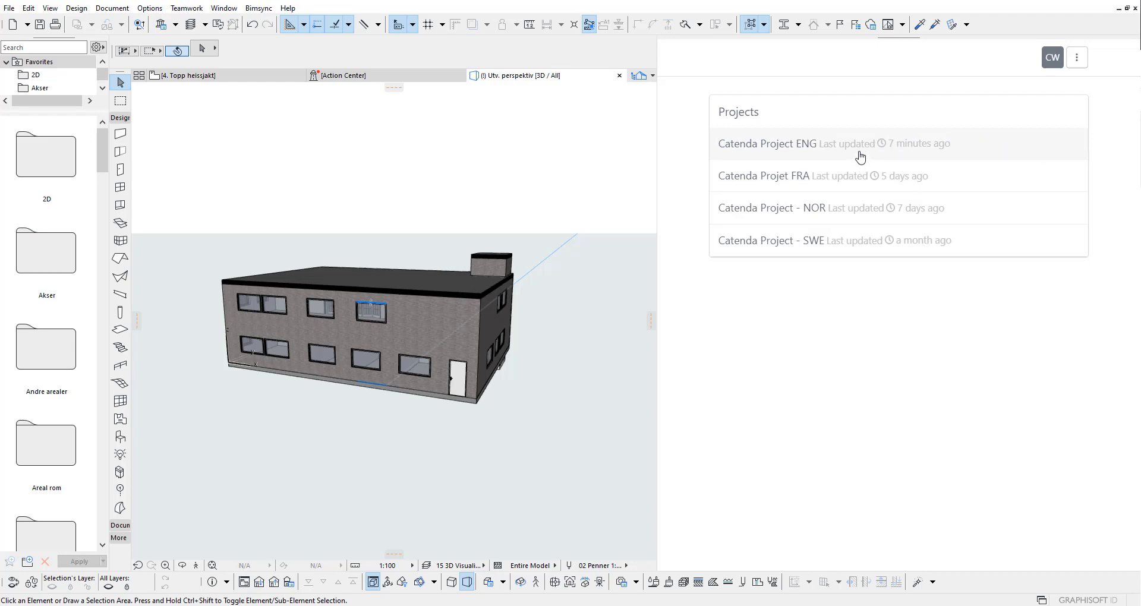
Step: Open Catenda Project ENG's issues and select the Archicad Webinar issue board
{"action": "left_click", "coordinate": [860, 157]}
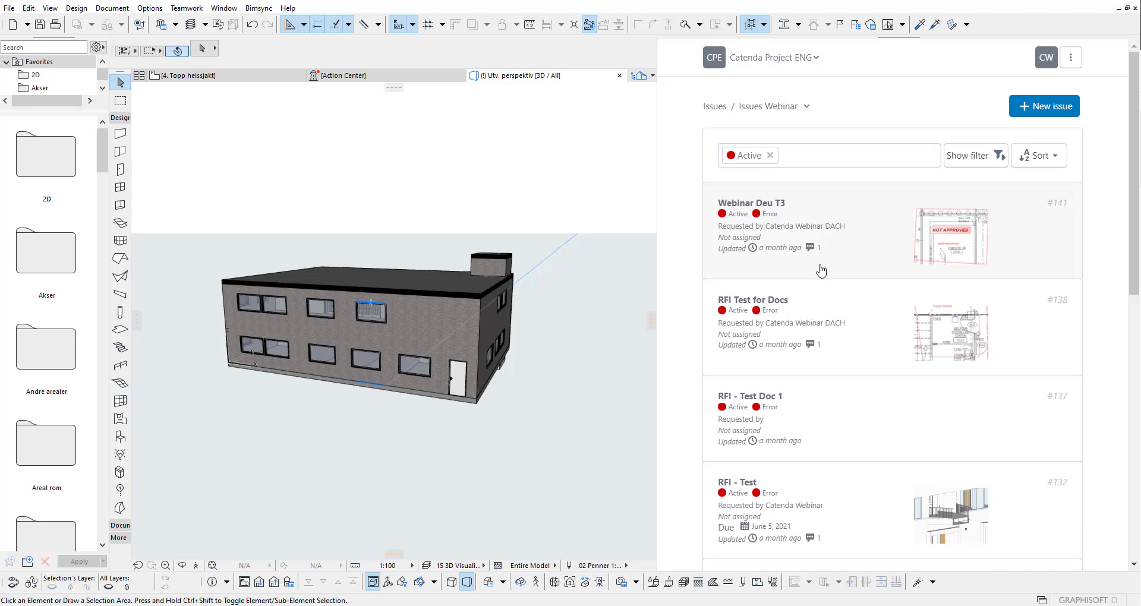
{"action": "scroll", "coordinate": [826, 272], "scroll_direction": "down", "scroll_amount": 5}
{"action": "scroll", "coordinate": [827, 273], "scroll_direction": "up", "scroll_amount": 4}
{"action": "scroll", "coordinate": [826, 273], "scroll_direction": "up", "scroll_amount": 2}
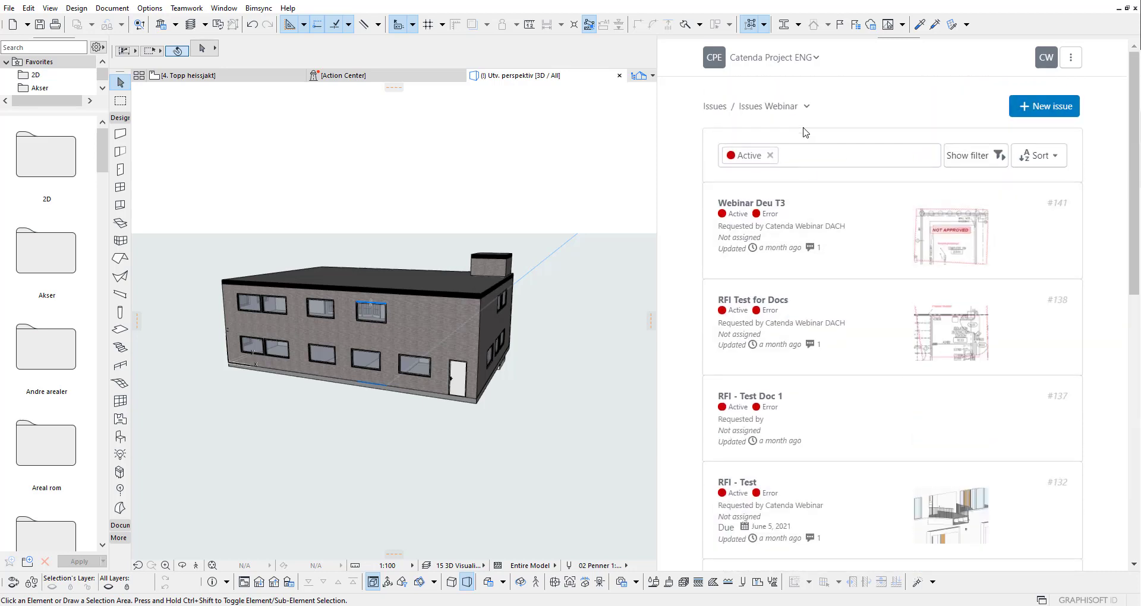
{"action": "left_click", "coordinate": [804, 106]}
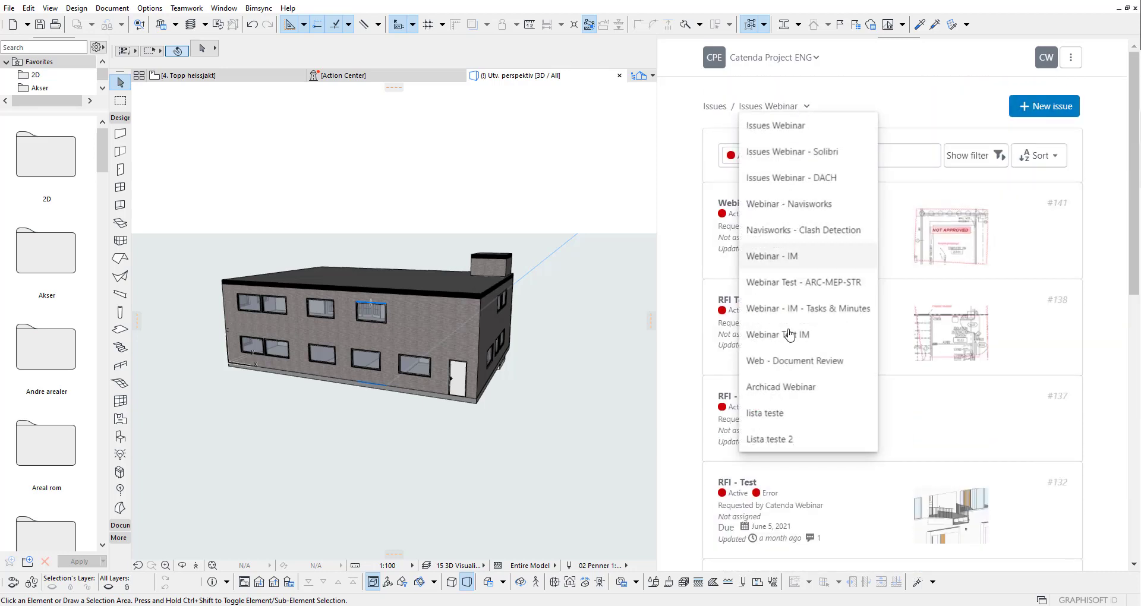
{"action": "left_click", "coordinate": [805, 390]}
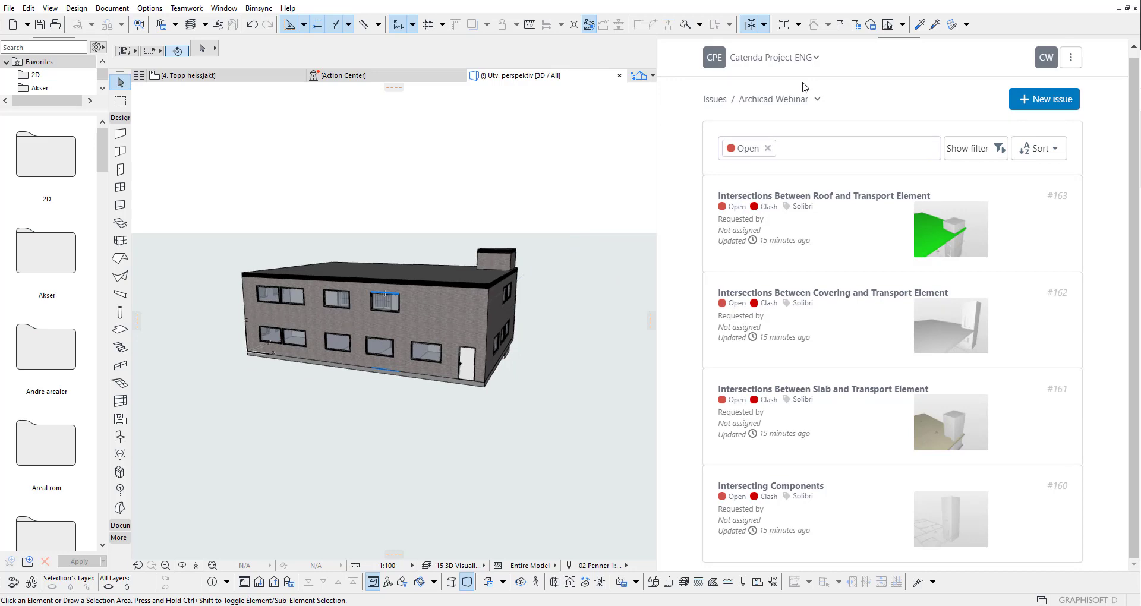
Step: Show Models & revisions from the ⋮ menu and scroll through the five models
{"action": "left_click", "coordinate": [1070, 60]}
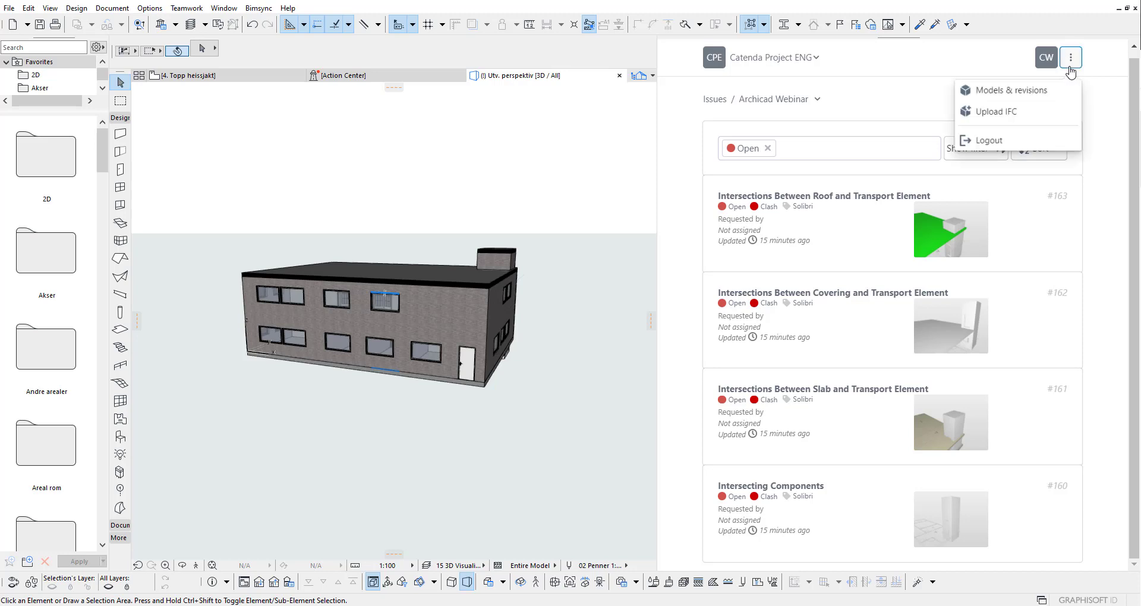
{"action": "left_click", "coordinate": [1029, 92]}
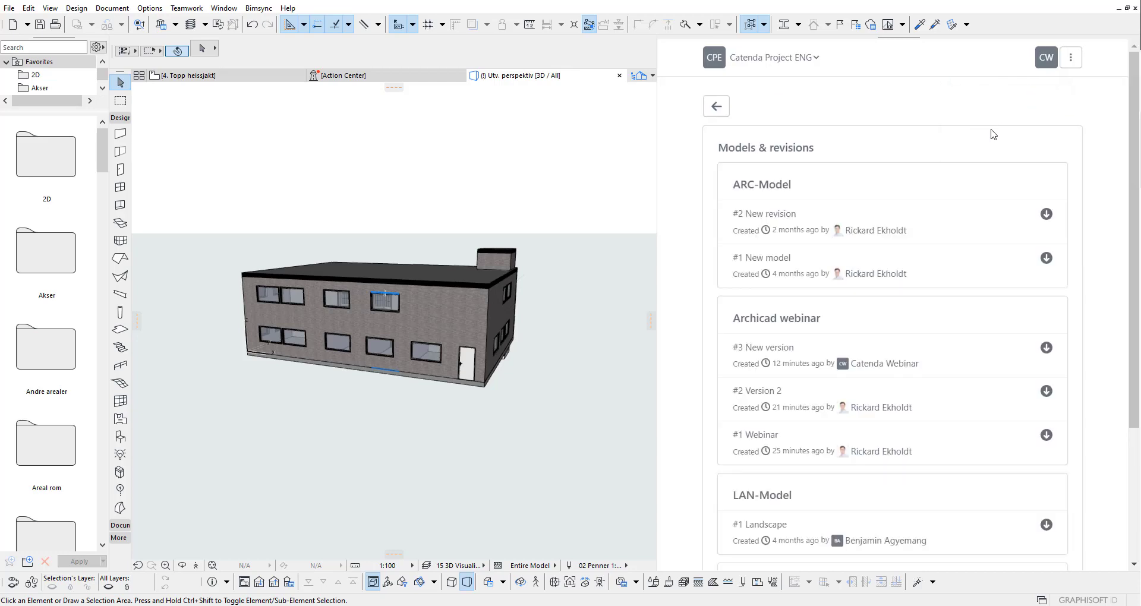
{"action": "scroll", "coordinate": [692, 162], "scroll_direction": "down", "scroll_amount": 3}
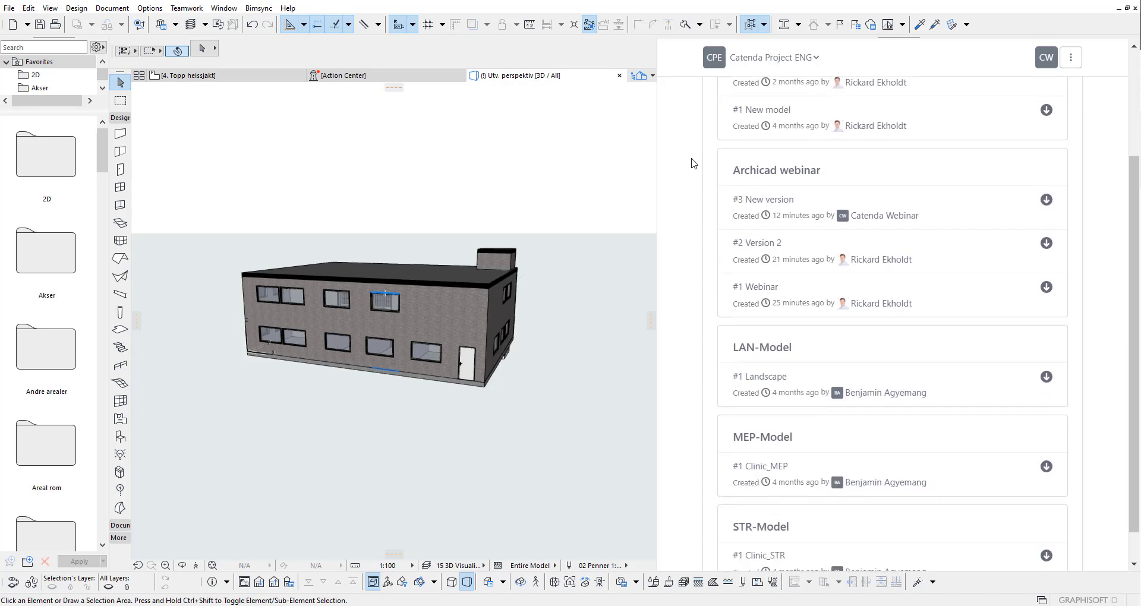
{"action": "scroll", "coordinate": [732, 232], "scroll_direction": "down", "scroll_amount": 1}
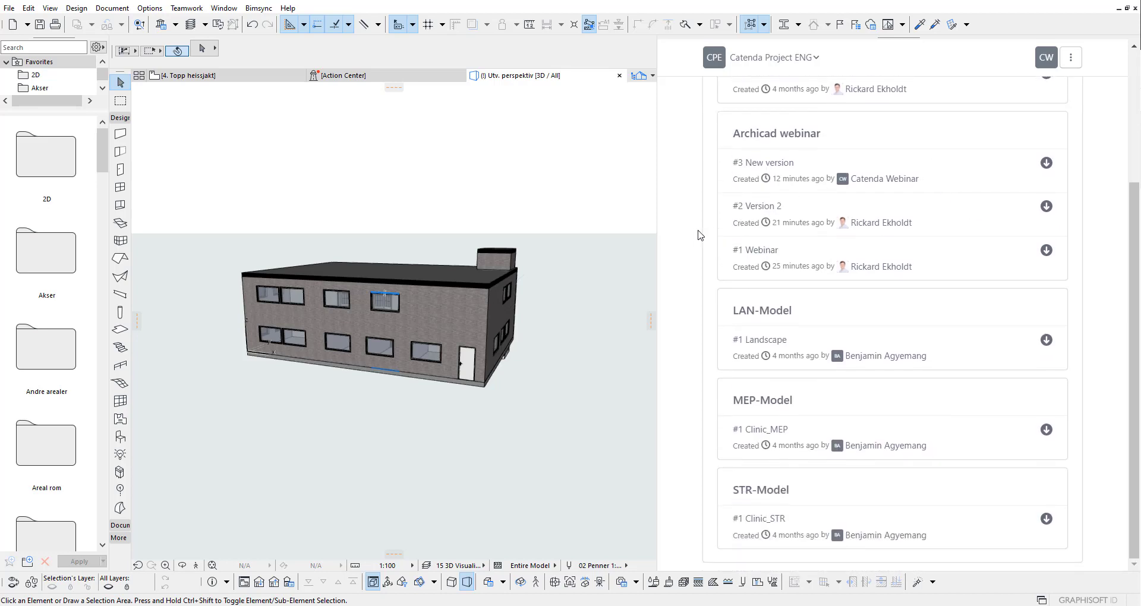
{"action": "scroll", "coordinate": [698, 235], "scroll_direction": "up", "scroll_amount": 3}
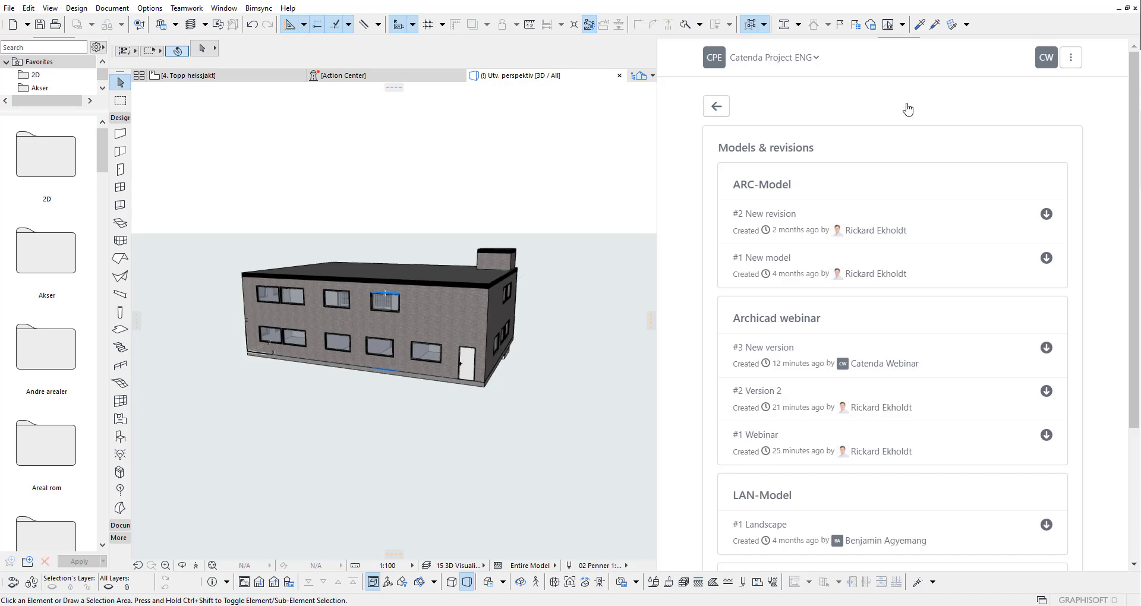
Step: Start an IFC upload targeting the Archicad webinar model, then return to the issue list
{"action": "left_click", "coordinate": [1072, 60]}
{"action": "left_click", "coordinate": [999, 114]}
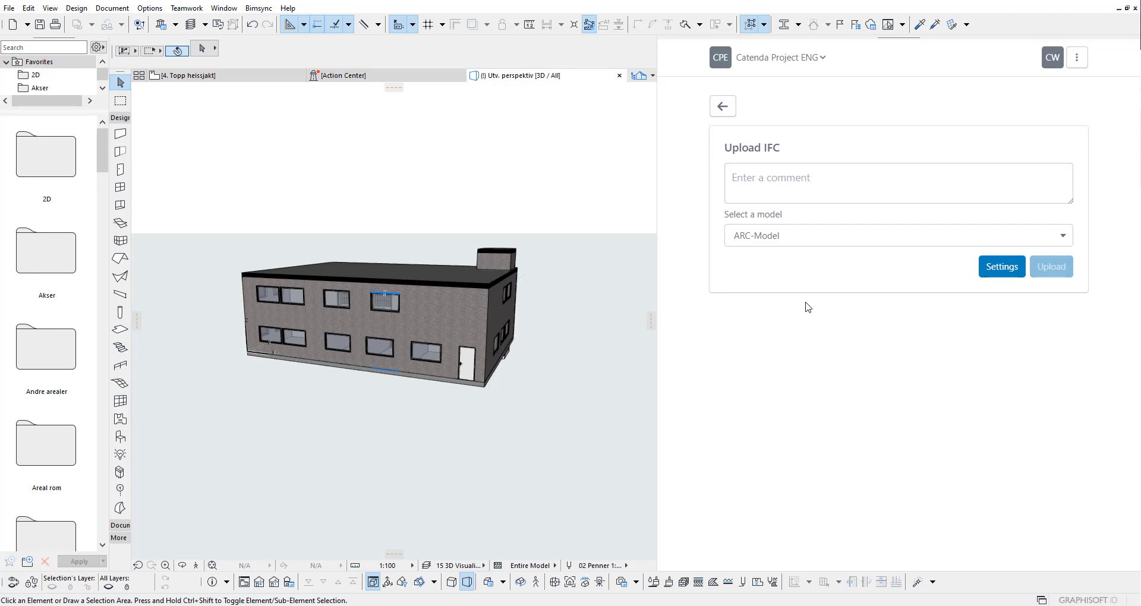
{"action": "left_click", "coordinate": [835, 180]}
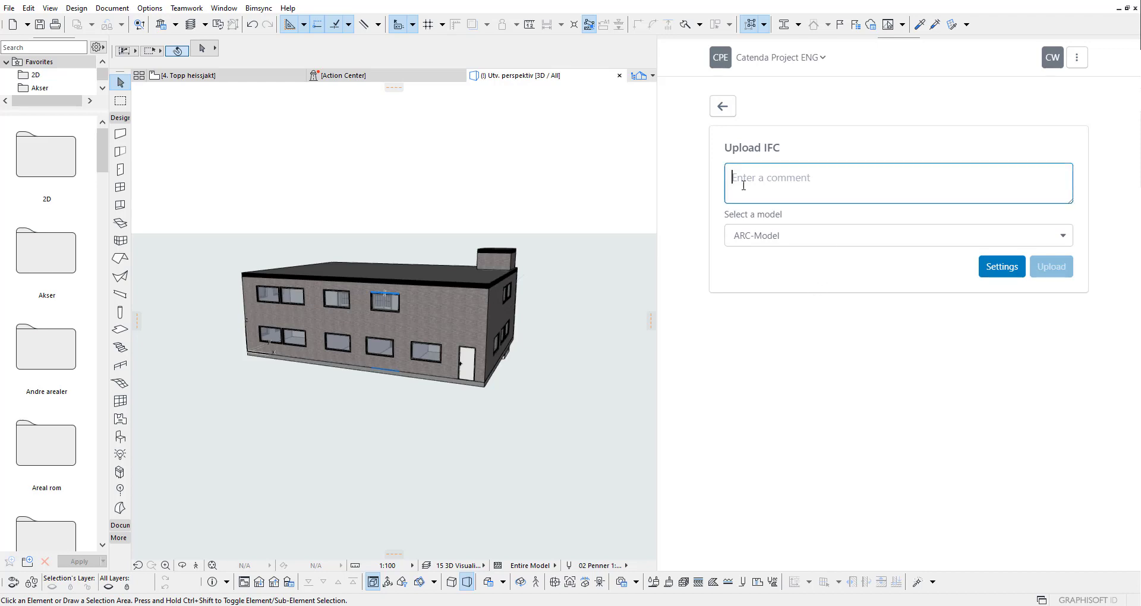
{"action": "left_click", "coordinate": [780, 237]}
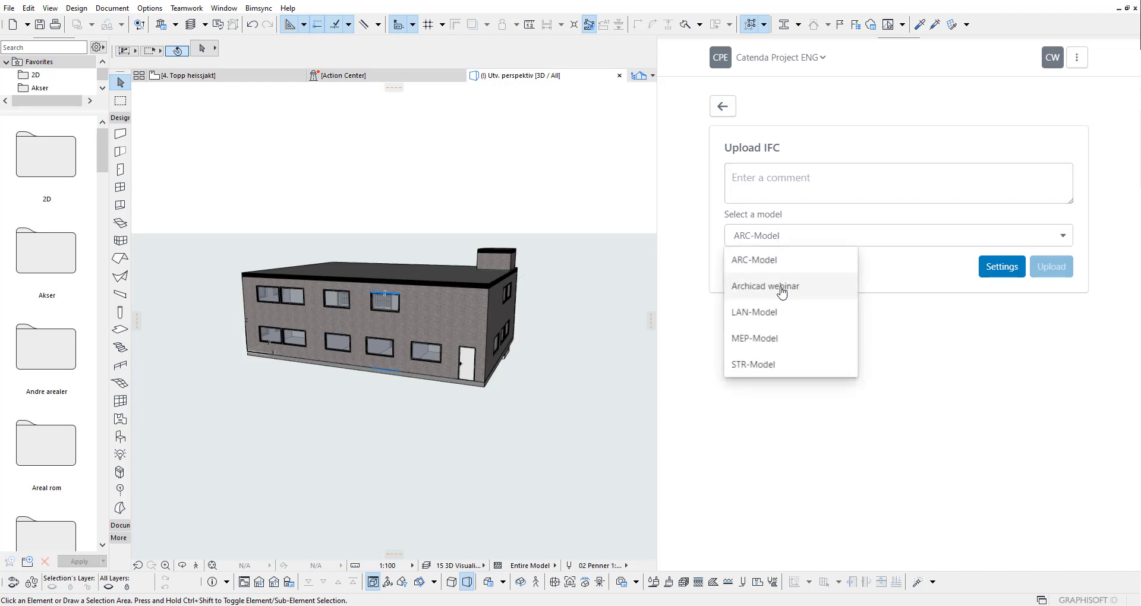
{"action": "left_click", "coordinate": [781, 291]}
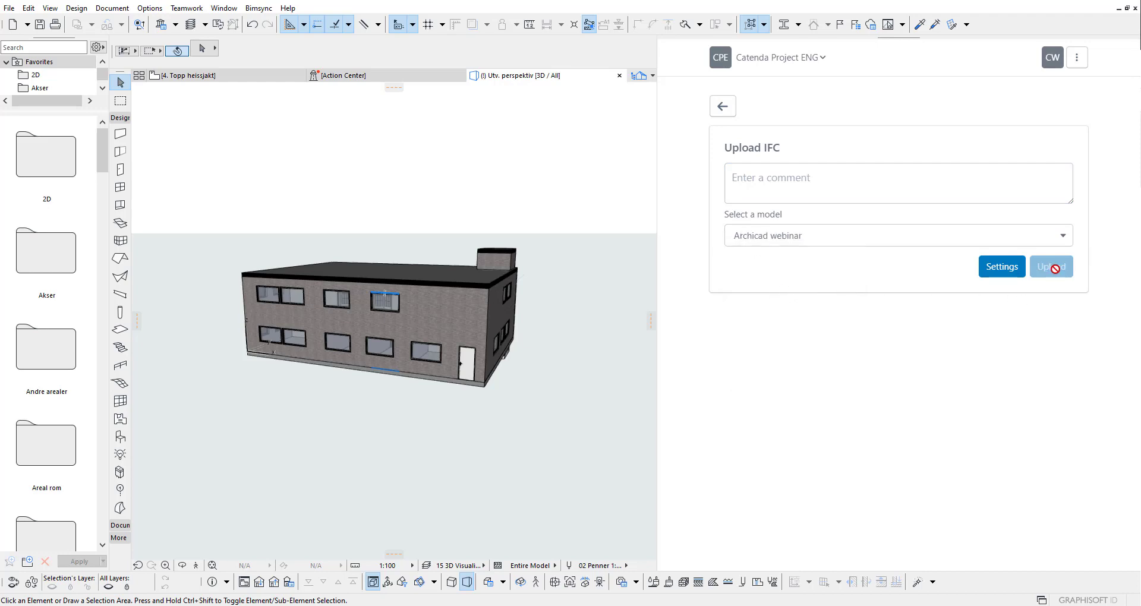
{"action": "left_click", "coordinate": [723, 110]}
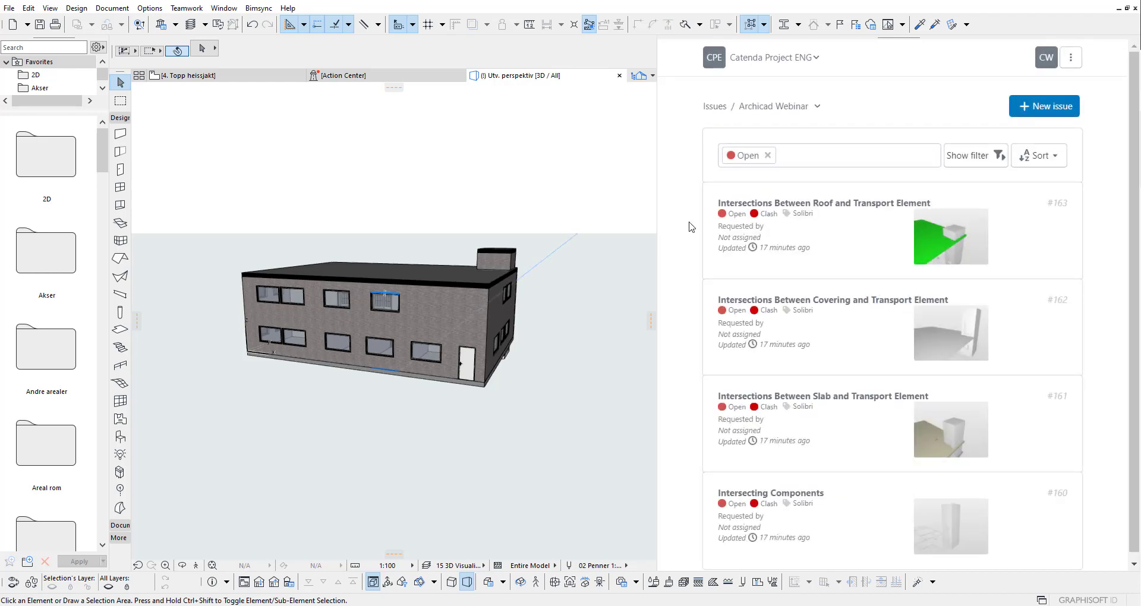
{"action": "scroll", "coordinate": [691, 226], "scroll_direction": "down", "scroll_amount": 1}
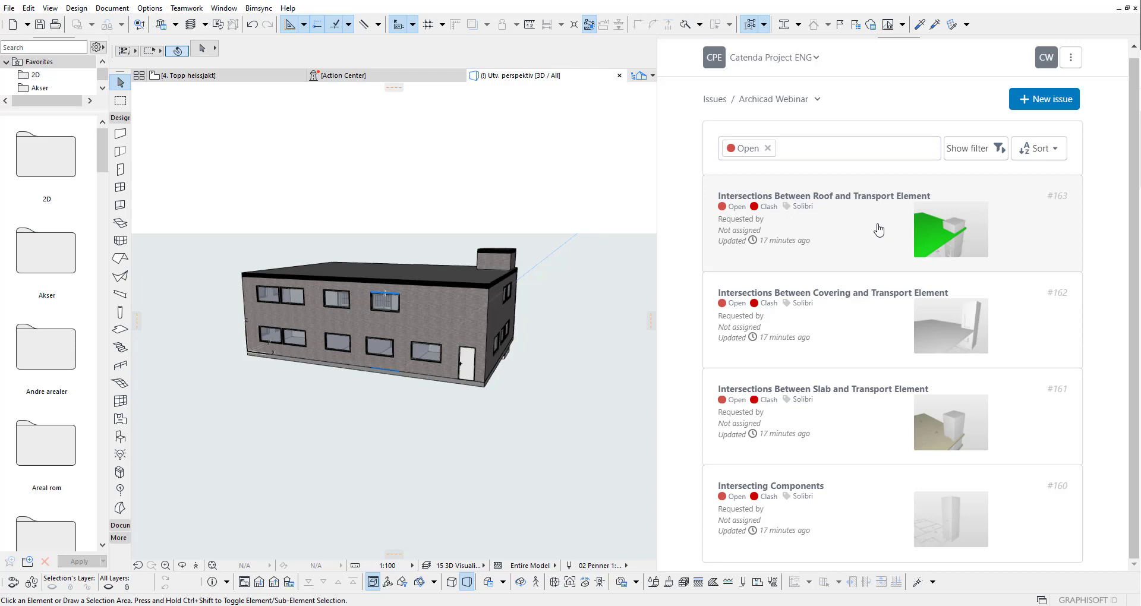
Step: Open clash issue #163, Intersections Between Roof and Transport Element, and view its details and snapshot
{"action": "left_click", "coordinate": [879, 230]}
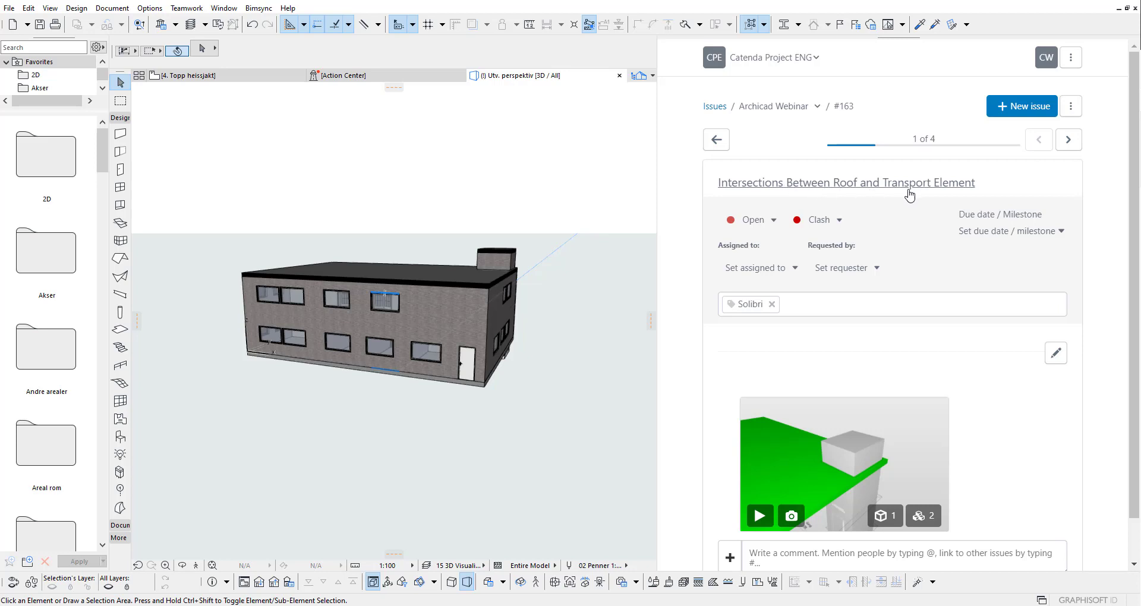
{"action": "scroll", "coordinate": [968, 360], "scroll_direction": "down", "scroll_amount": 1}
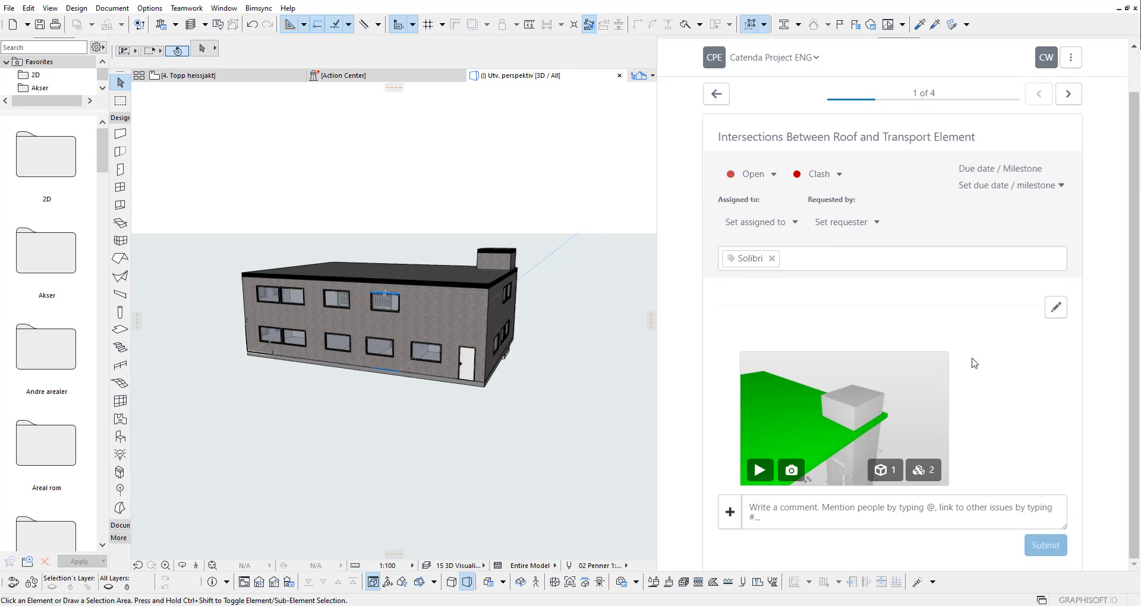
{"action": "mouse_move", "coordinate": [805, 390]}
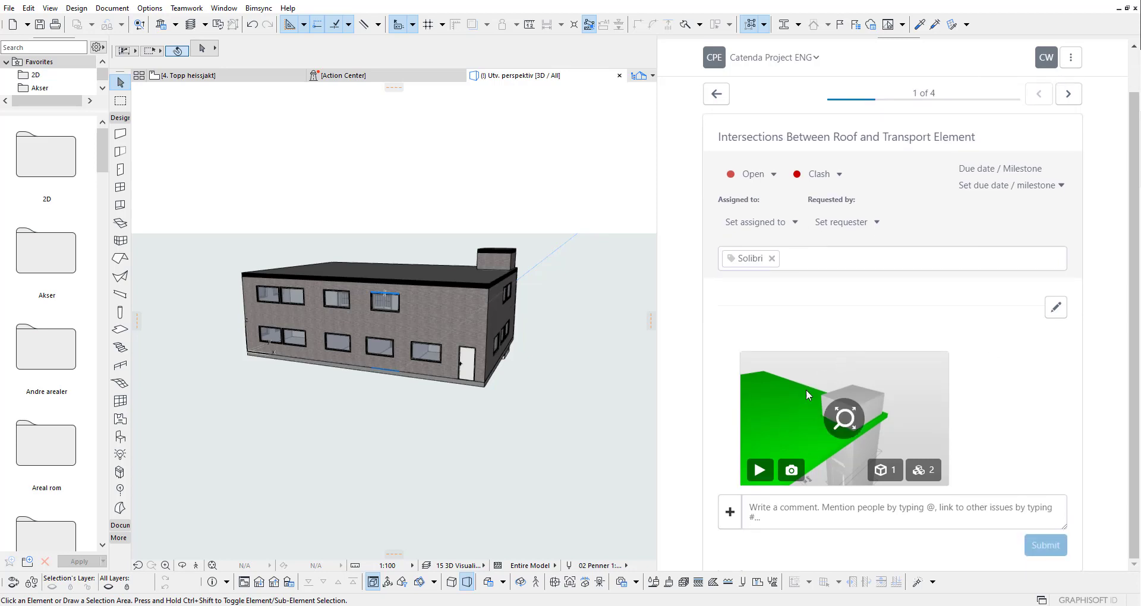
{"action": "left_click", "coordinate": [862, 418]}
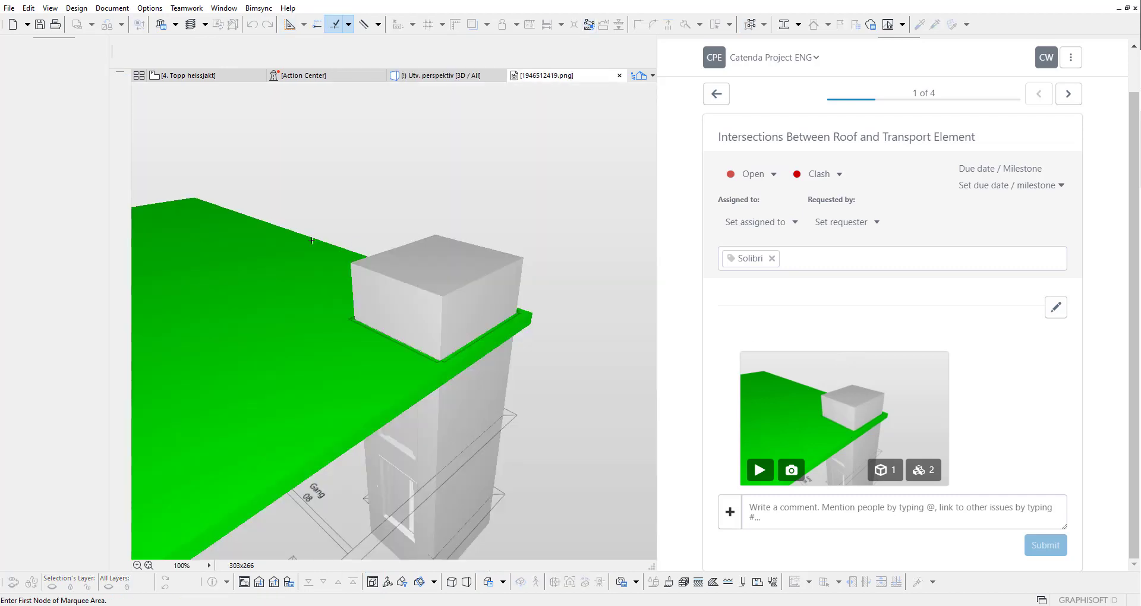
{"action": "scroll", "coordinate": [427, 321], "scroll_direction": "up", "scroll_amount": 2}
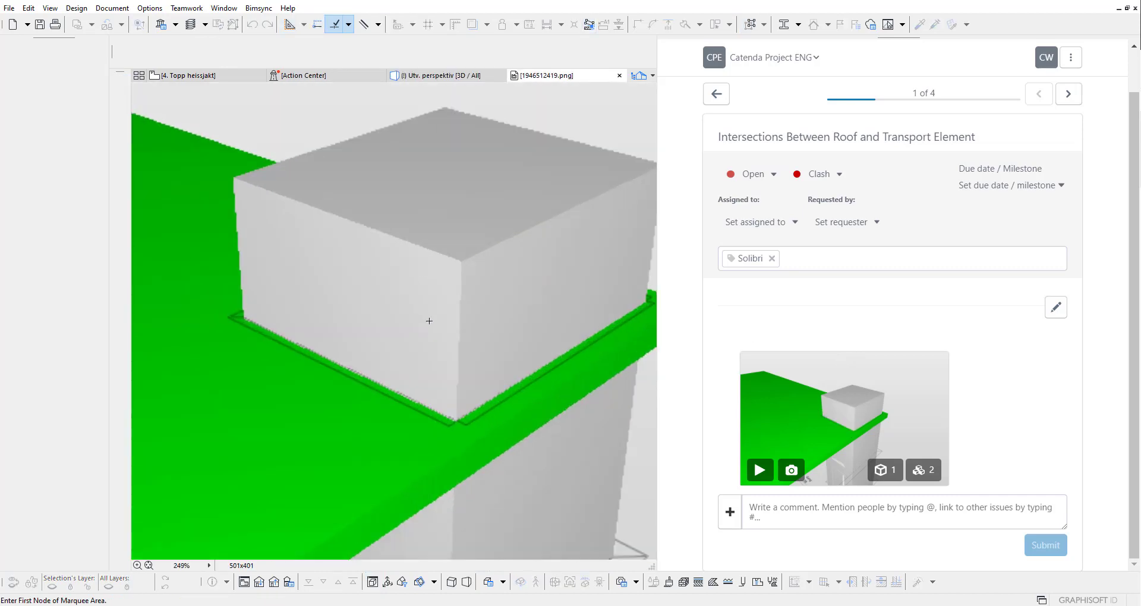
{"action": "scroll", "coordinate": [428, 320], "scroll_direction": "down", "scroll_amount": 4}
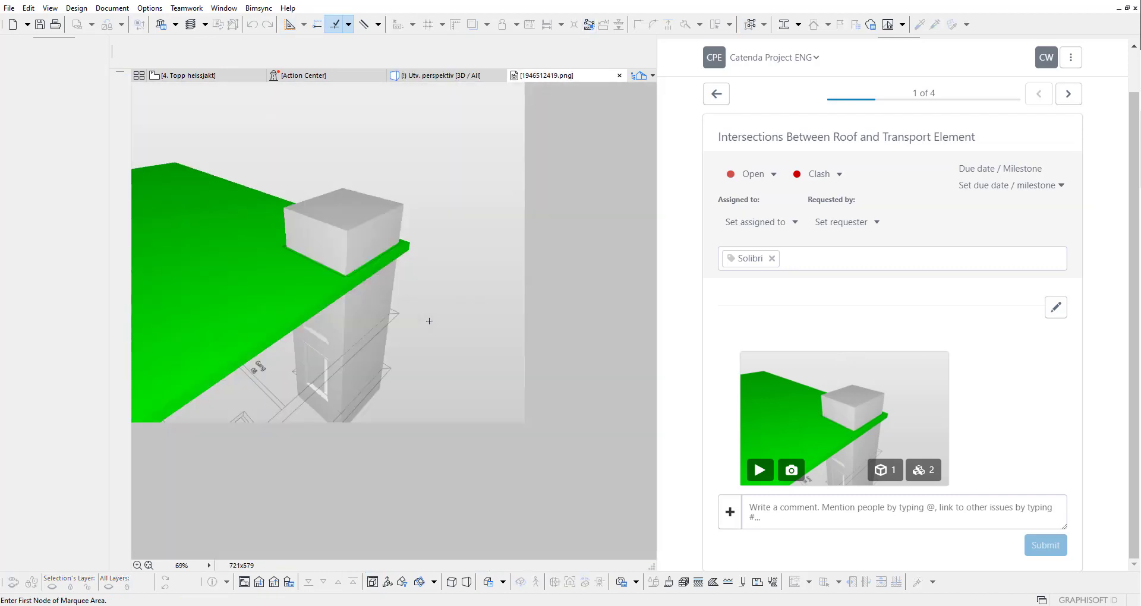
{"action": "left_click", "coordinate": [619, 75]}
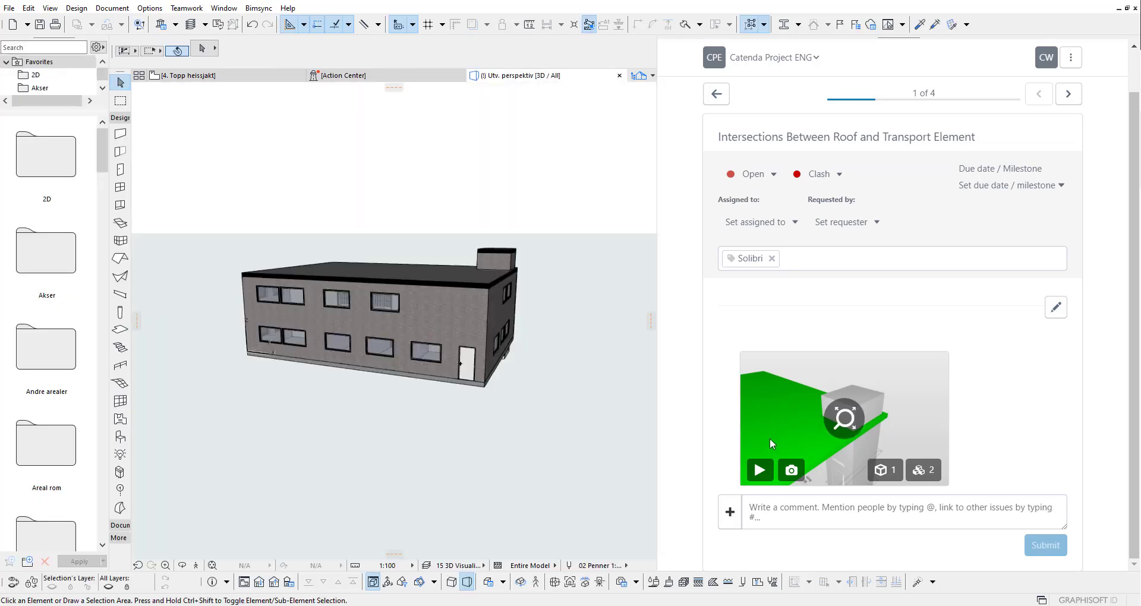
Step: Load issue #163's viewpoint to isolate the roof slab and lift box in 3D, deselect them, and orbit for a level view
{"action": "left_click", "coordinate": [761, 472]}
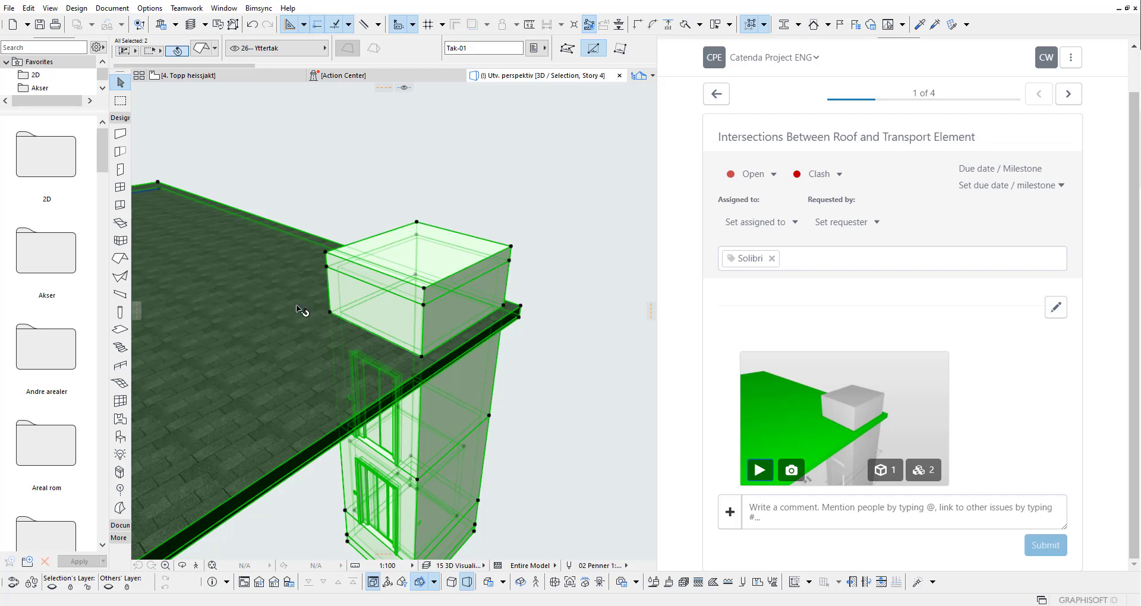
{"action": "mouse_move", "coordinate": [408, 298]}
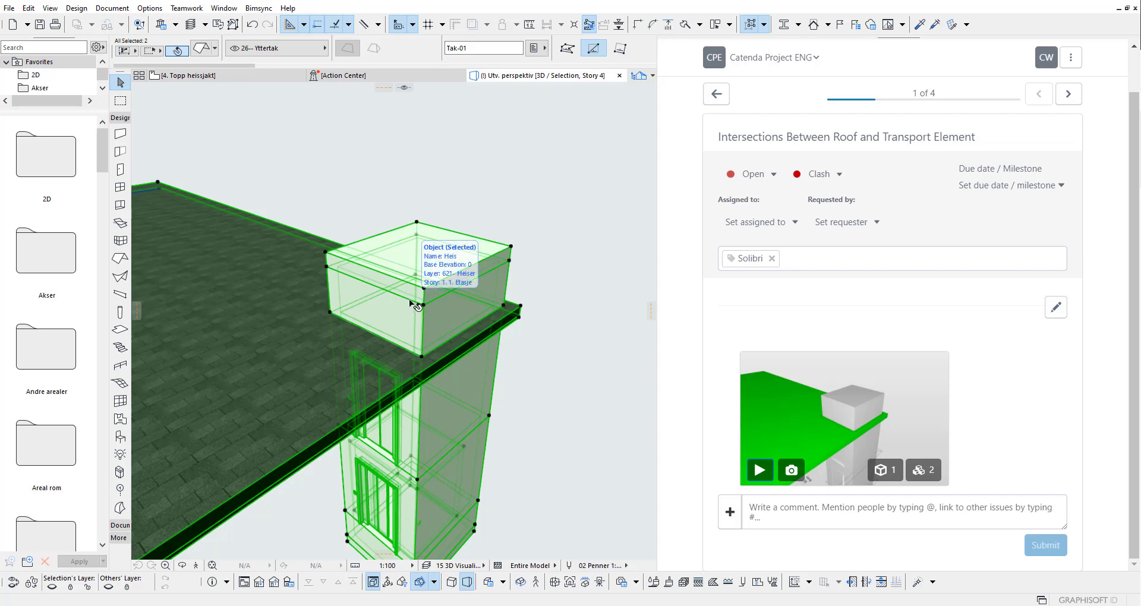
{"action": "left_click", "coordinate": [548, 205]}
{"action": "scroll", "coordinate": [545, 246], "scroll_direction": "down", "scroll_amount": 2}
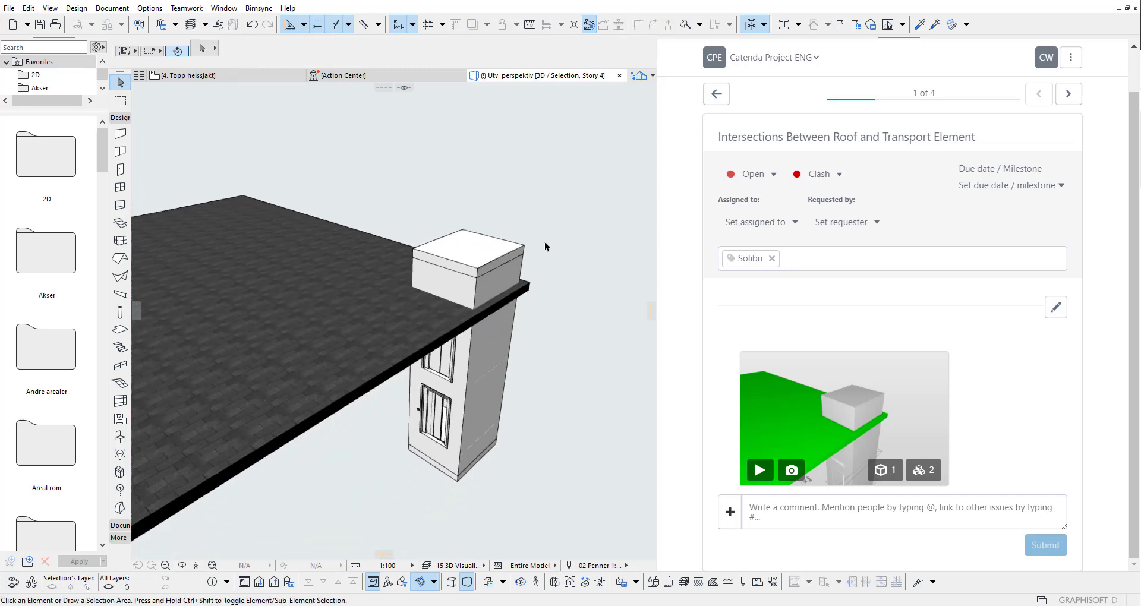
{"action": "mouse_move", "coordinate": [480, 326]}
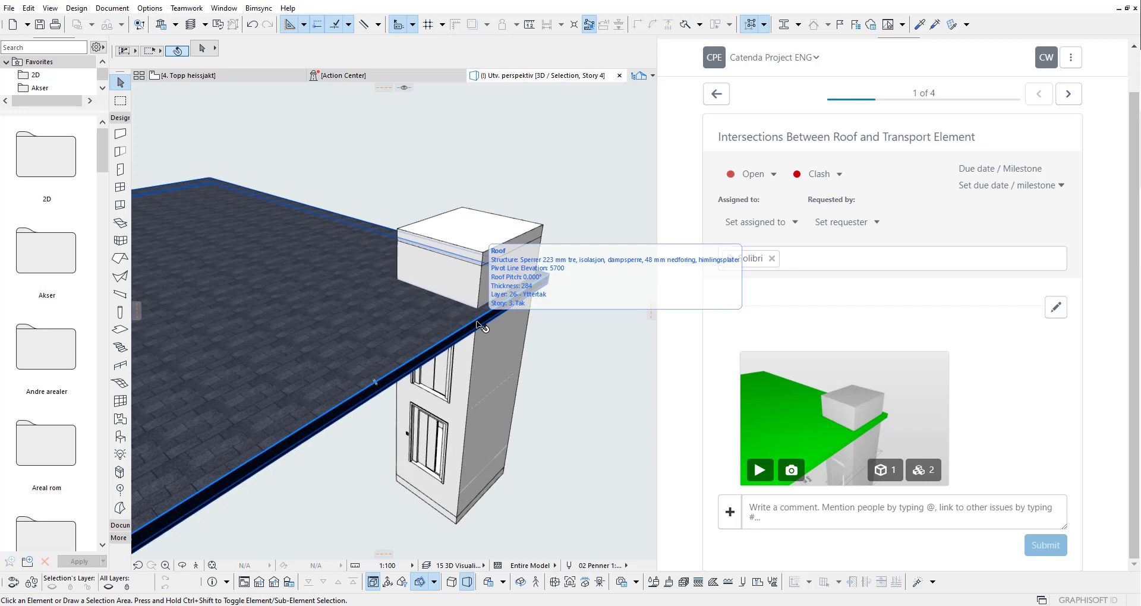
{"action": "middle_click_drag", "start_coordinate": [480, 326], "coordinate": [645, 369], "text": "shift"}
{"action": "scroll", "coordinate": [470, 311], "scroll_direction": "down", "scroll_amount": 3}
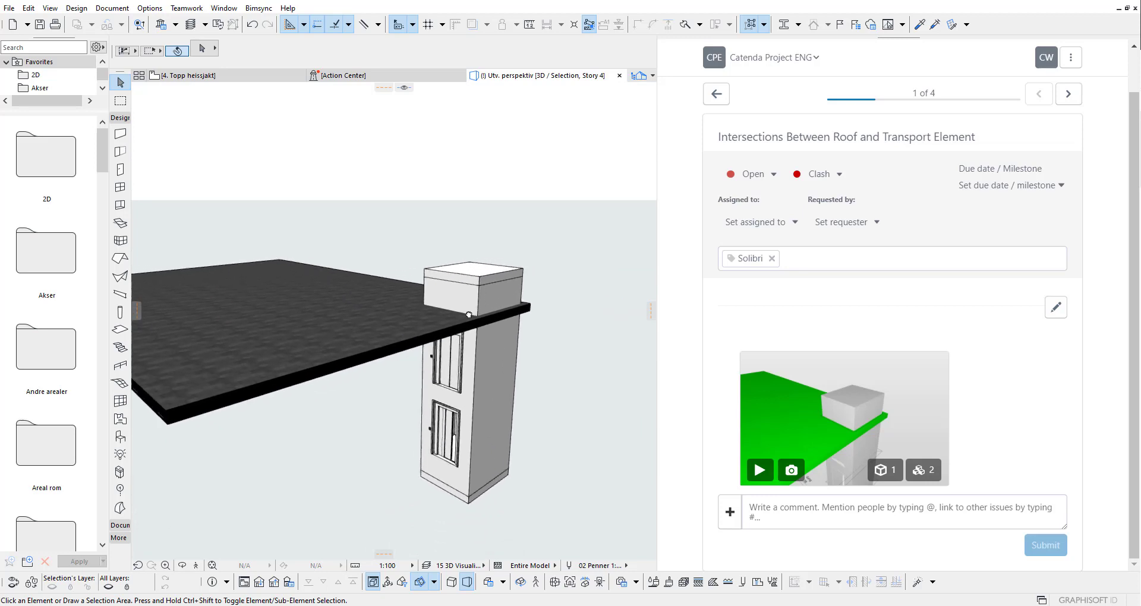
Step: Set yourself as requester and assign issue #163 to a team member, then save
{"action": "left_click", "coordinate": [864, 224]}
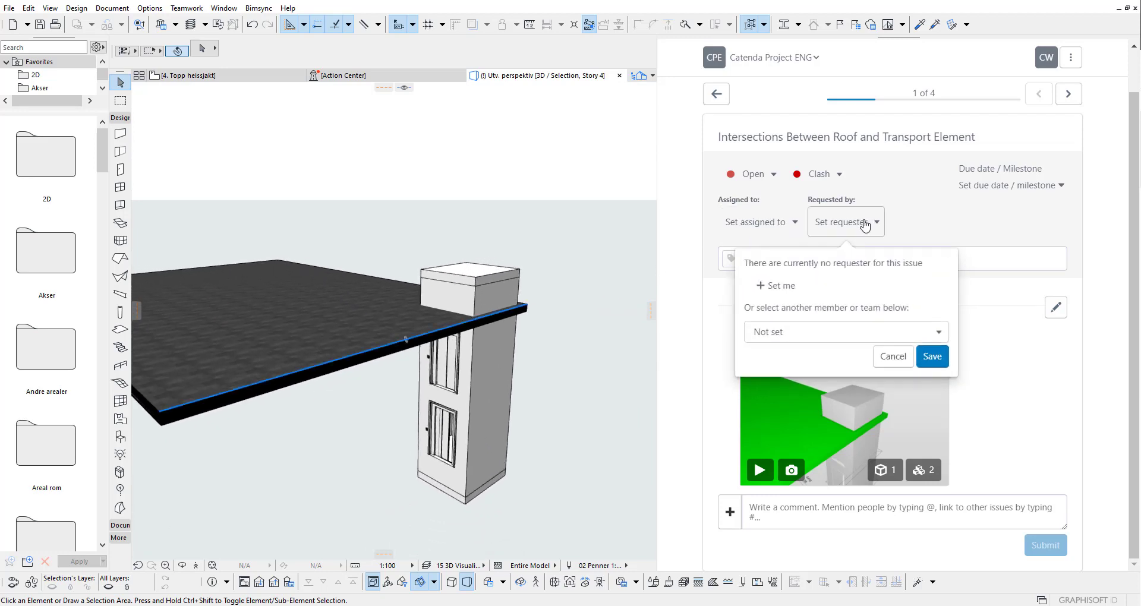
{"action": "left_click", "coordinate": [783, 294]}
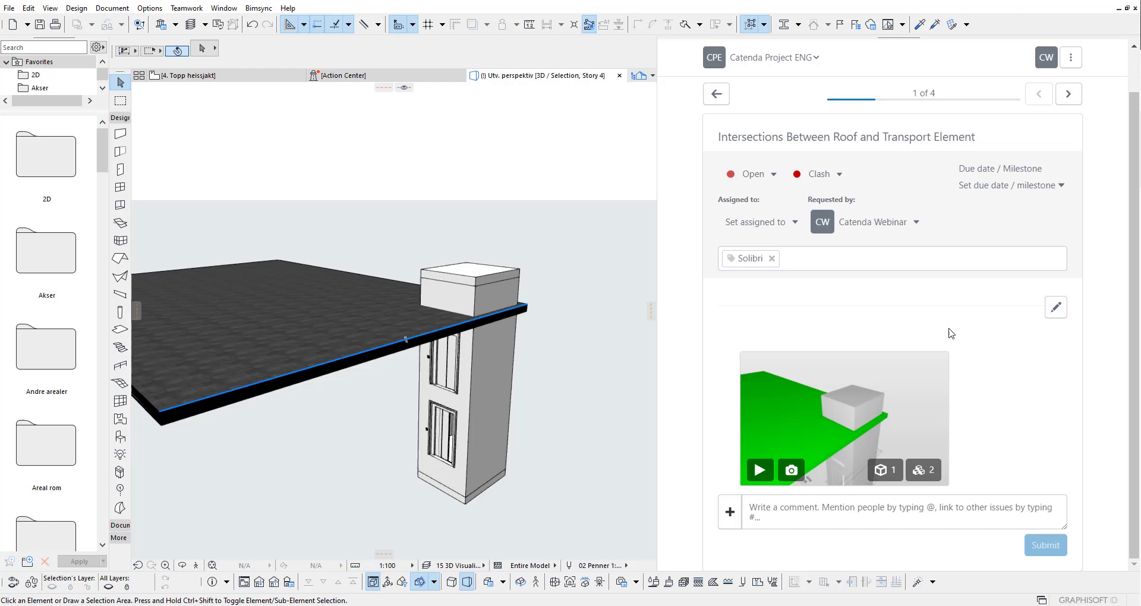
{"action": "left_click", "coordinate": [790, 229]}
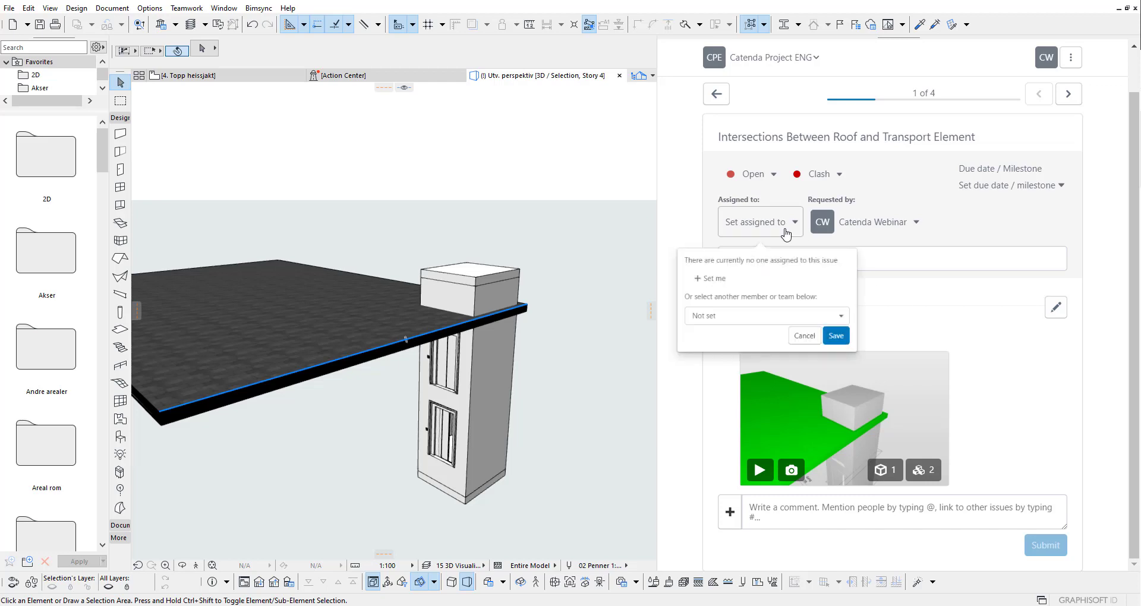
{"action": "left_click", "coordinate": [746, 343]}
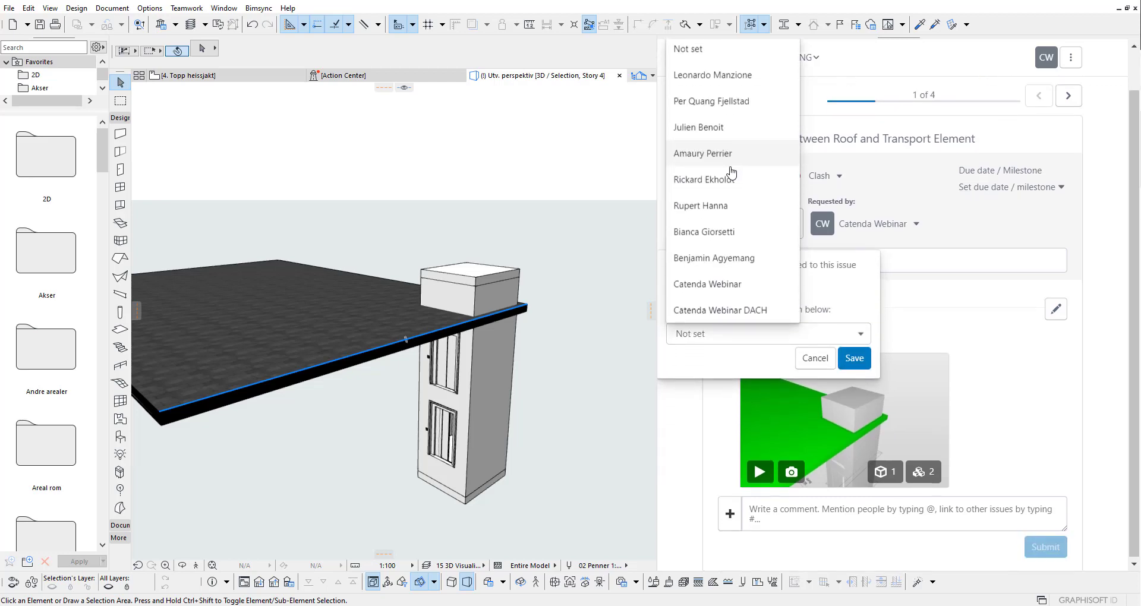
{"action": "scroll", "coordinate": [726, 181], "scroll_direction": "up", "scroll_amount": 1}
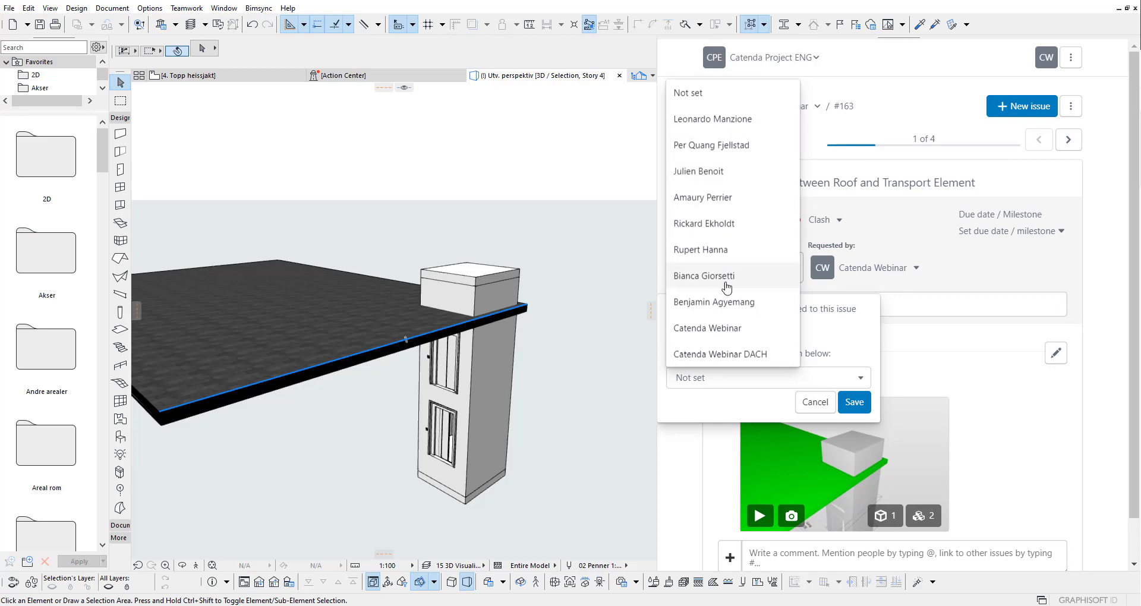
{"action": "left_click", "coordinate": [726, 224]}
{"action": "left_click", "coordinate": [855, 402]}
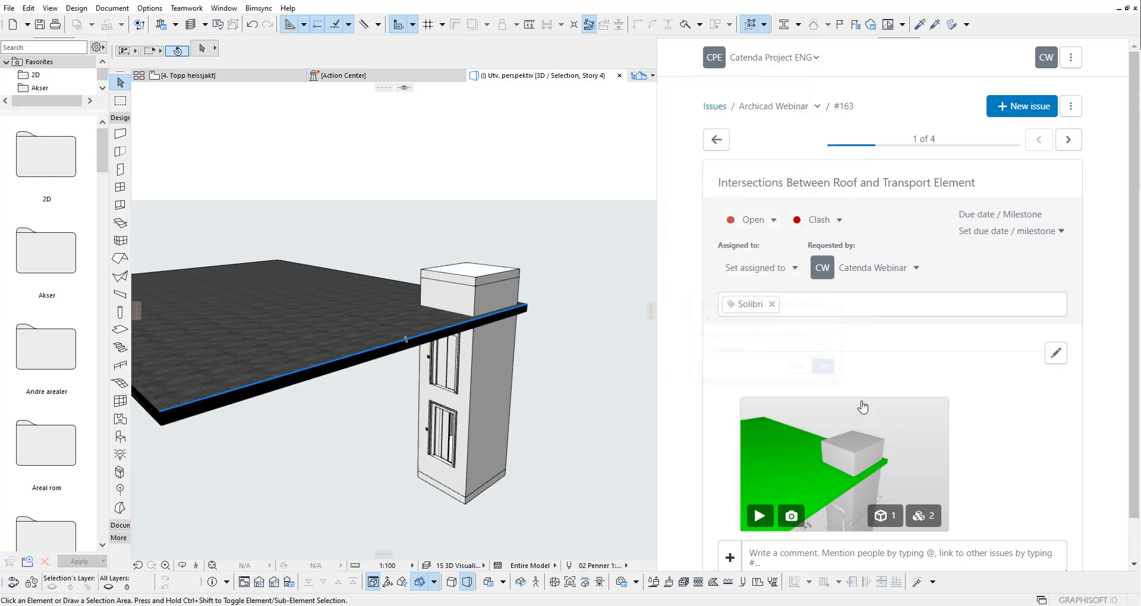
{"action": "scroll", "coordinate": [783, 350], "scroll_direction": "down", "scroll_amount": 1}
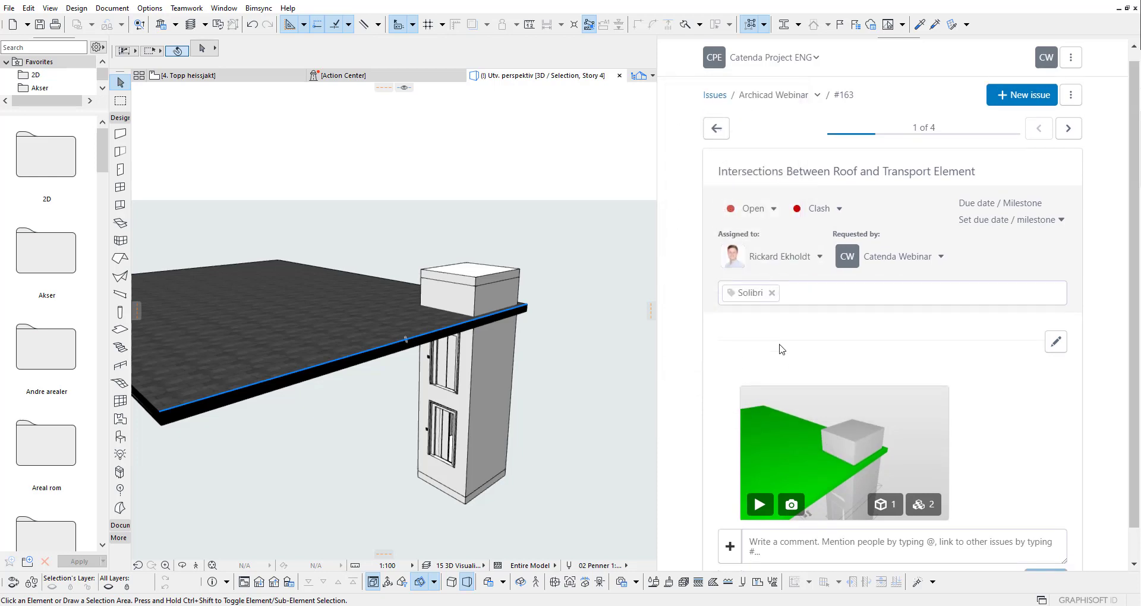
Step: Post the comment 'What needs to be done here' on issue #163 from the Bimsync panel
{"action": "left_click", "coordinate": [773, 513]}
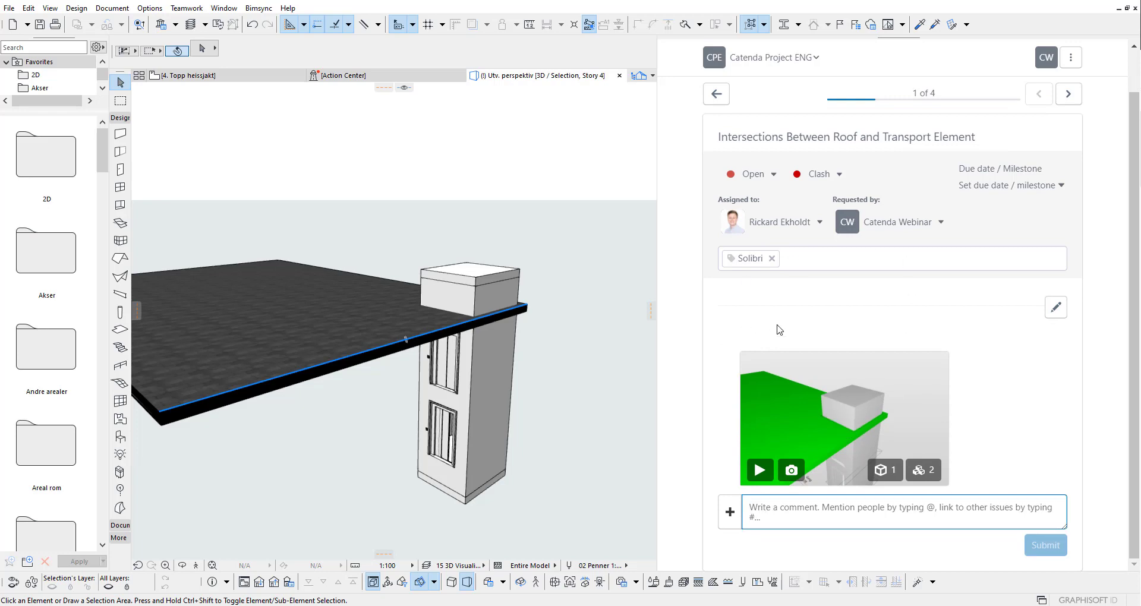
{"action": "type", "text": "Wha"}
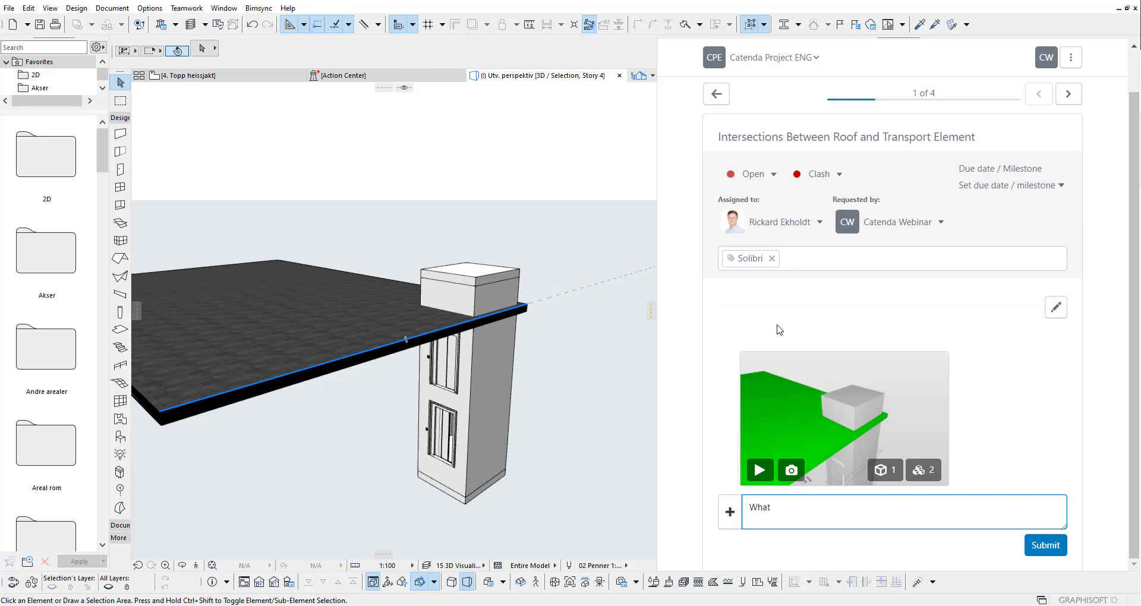
{"action": "type", "text": "t needs to be done here?"}
{"action": "left_click", "coordinate": [1049, 551]}
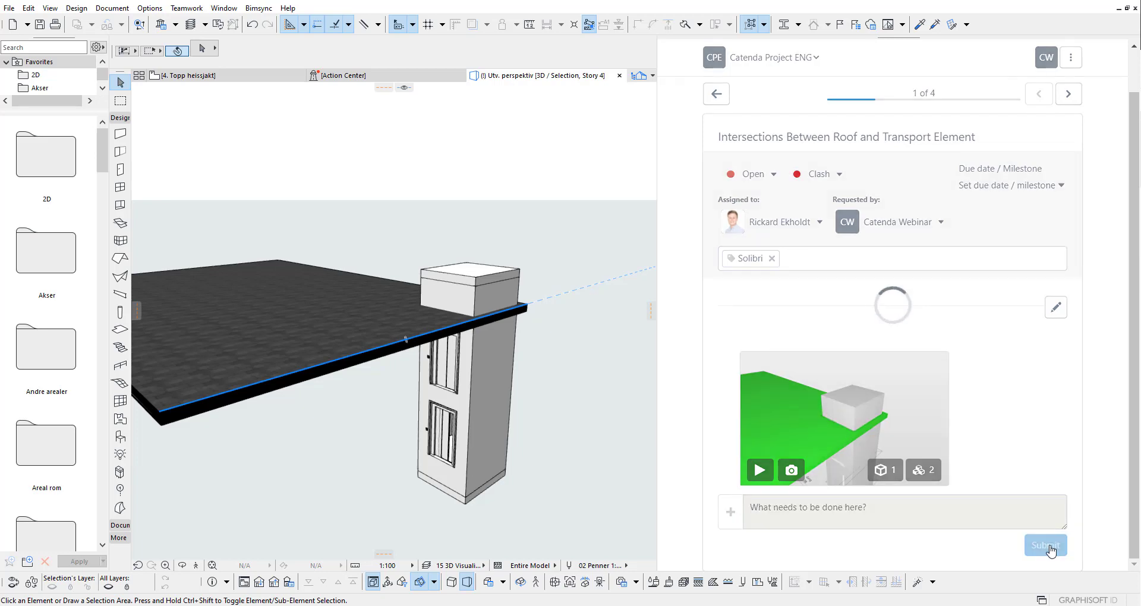
{"action": "scroll", "coordinate": [905, 345], "scroll_direction": "down", "scroll_amount": 1}
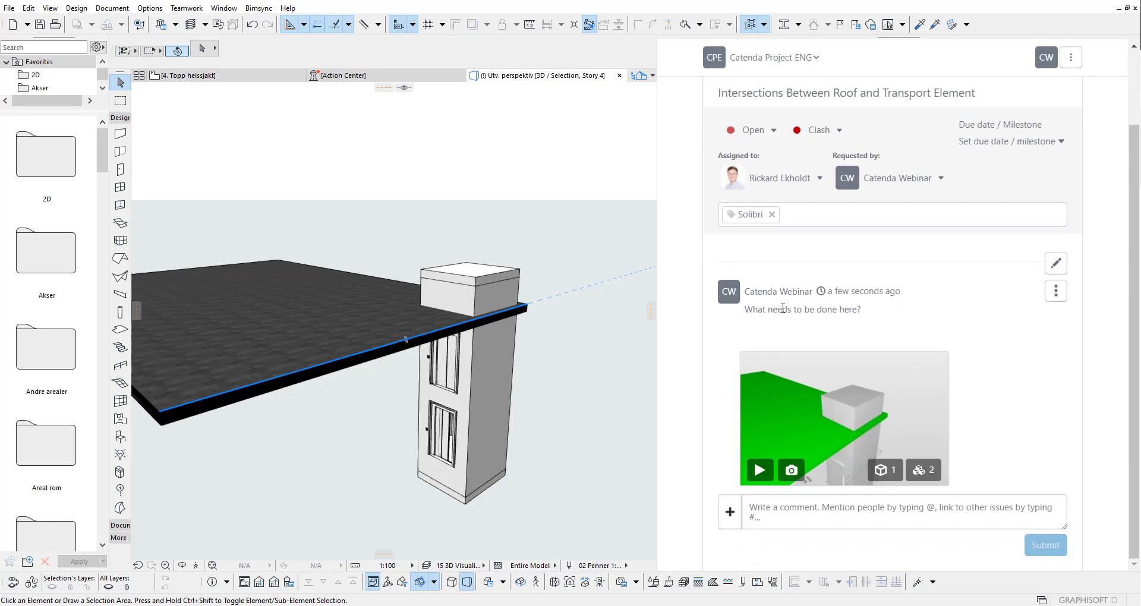
Step: Open issue #163 in the Bimsync web list and review the synced Archicad comment
{"action": "scroll", "coordinate": [749, 313], "scroll_direction": "up", "scroll_amount": 2}
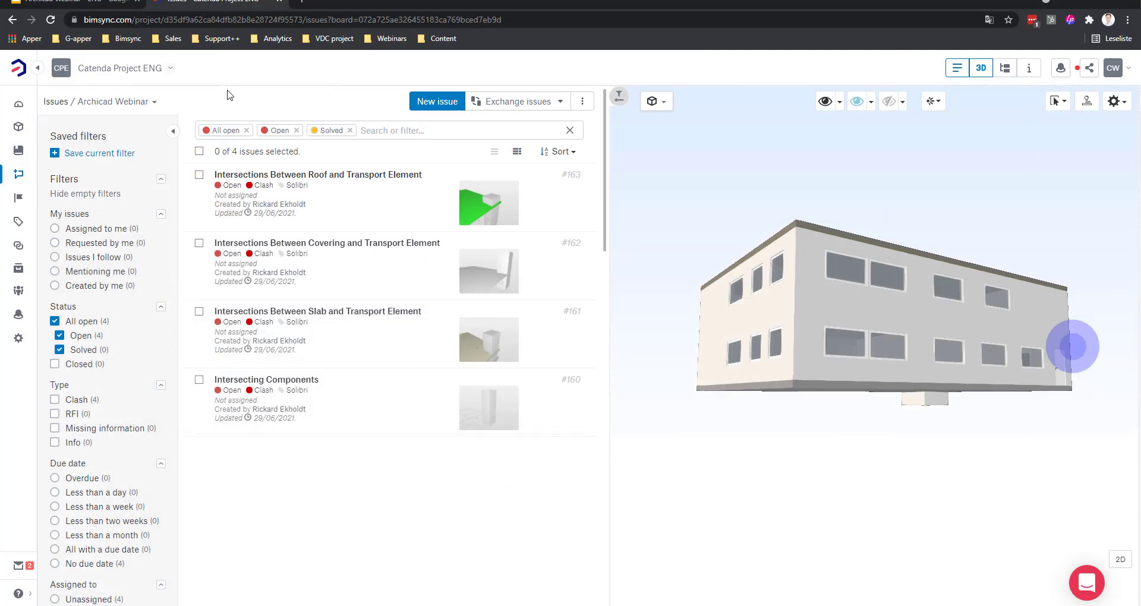
{"action": "left_click", "coordinate": [373, 214]}
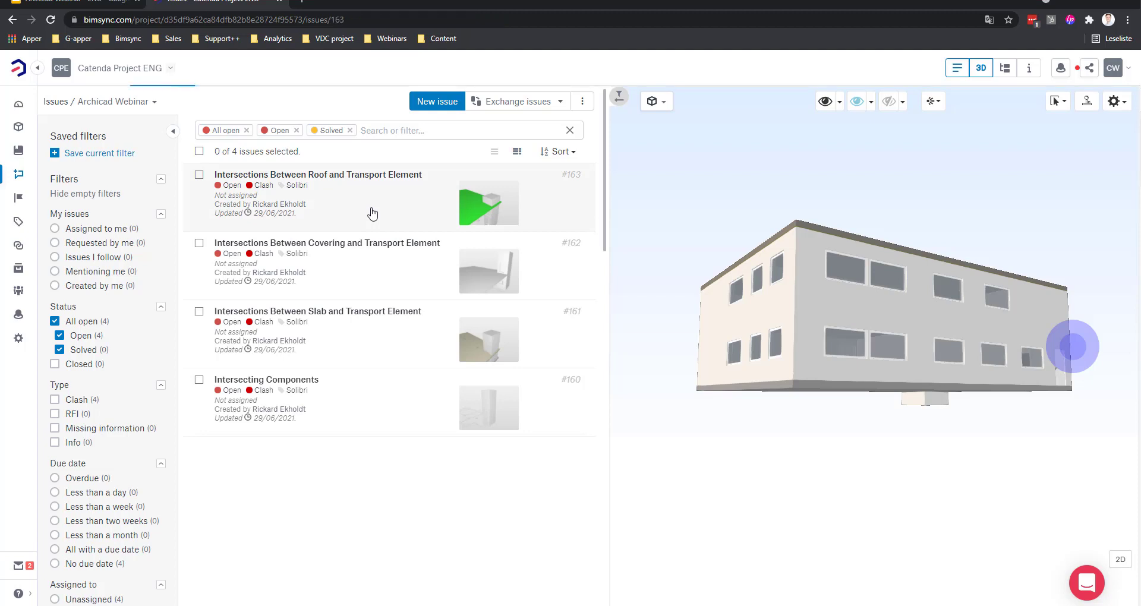
{"action": "scroll", "coordinate": [344, 344], "scroll_direction": "down", "scroll_amount": 3}
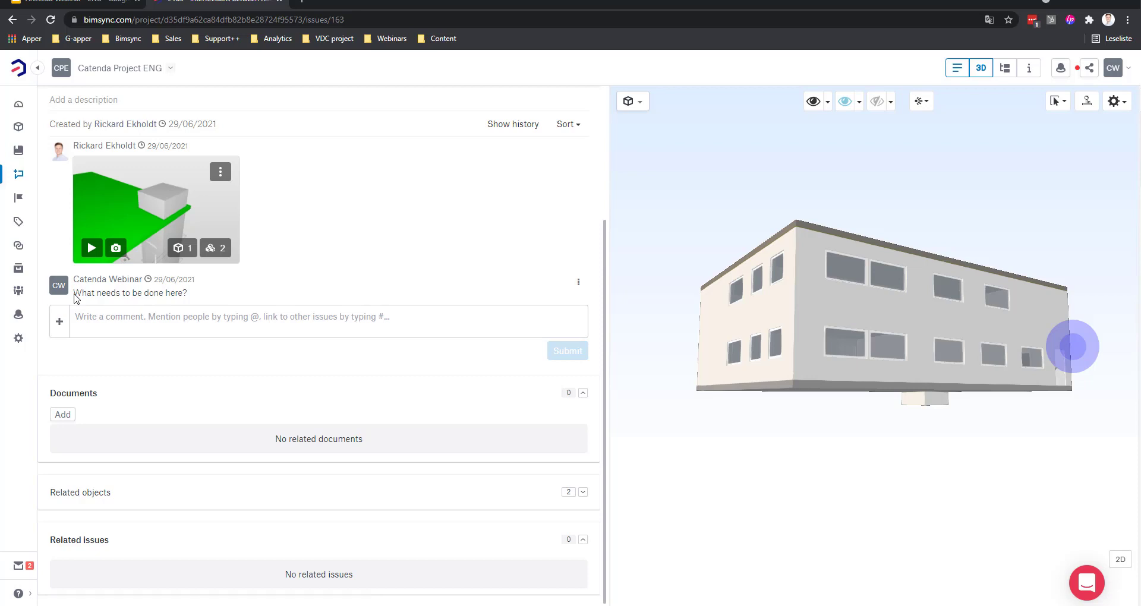
{"action": "scroll", "coordinate": [357, 306], "scroll_direction": "up", "scroll_amount": 3}
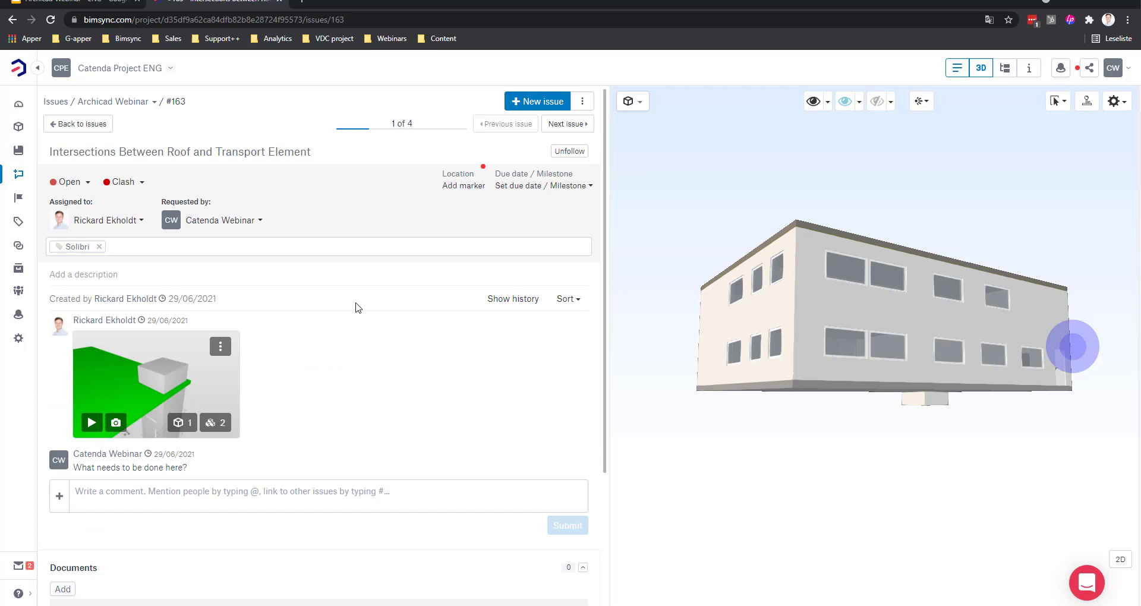
Step: Start a description but discard it, then put the cursor in the issue's comment box
{"action": "left_click", "coordinate": [70, 273]}
{"action": "left_click", "coordinate": [139, 340]}
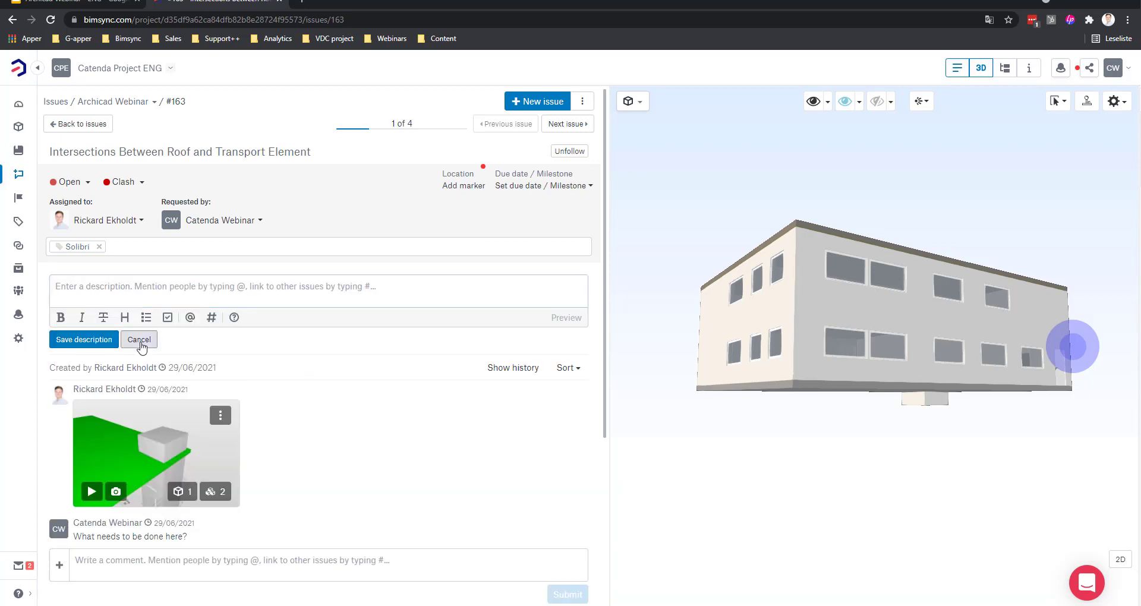
{"action": "scroll", "coordinate": [390, 403], "scroll_direction": "down", "scroll_amount": 2}
{"action": "left_click", "coordinate": [117, 377]}
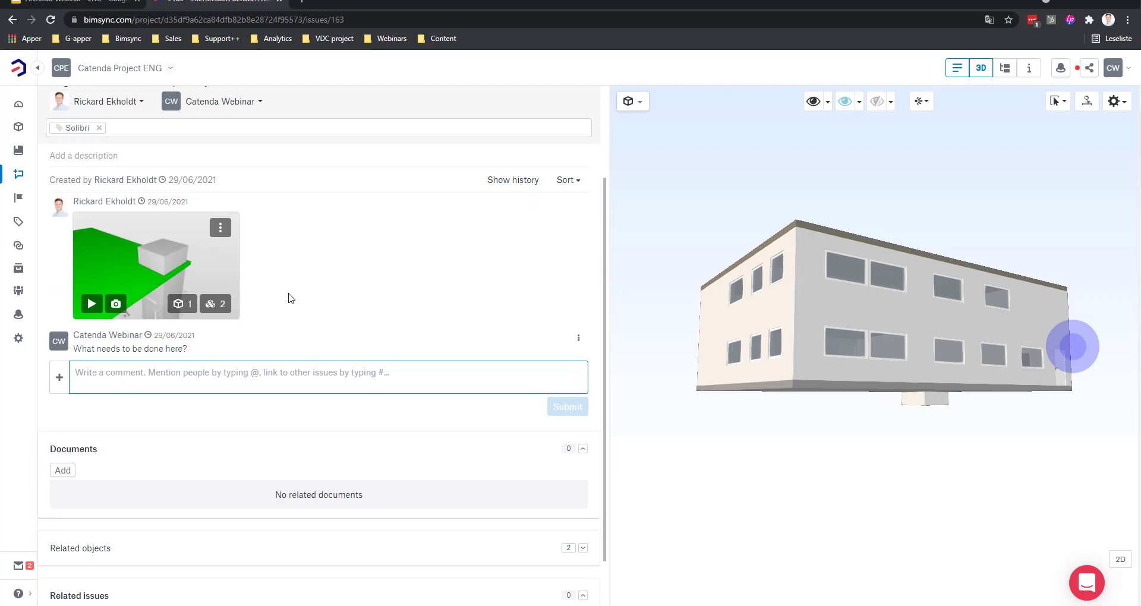
{"action": "scroll", "coordinate": [349, 297], "scroll_direction": "up", "scroll_amount": 3}
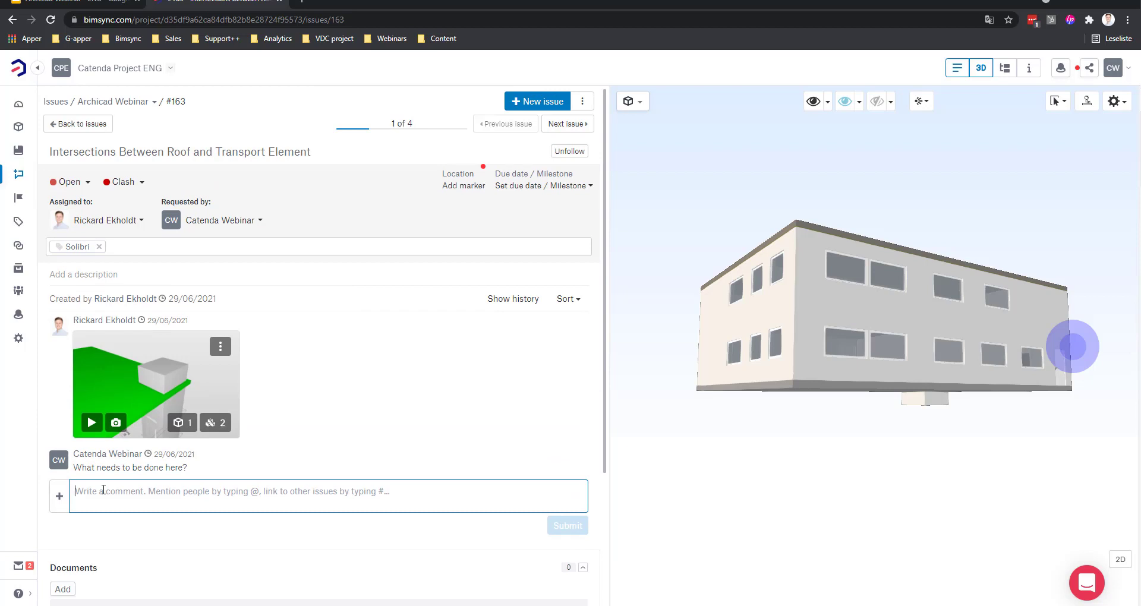
Step: Post the reply 'Need to be an opening in the roof.' on issue #163
{"action": "type", "text": "Need"}
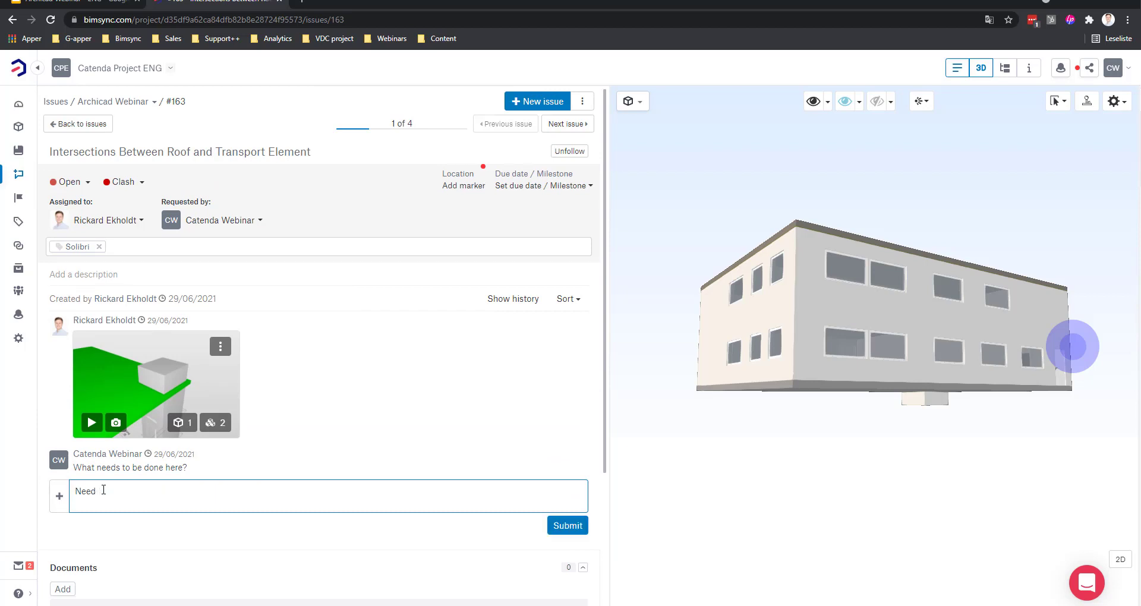
{"action": "type", "text": " to be an opening in the roof."}
{"action": "left_click", "coordinate": [567, 525]}
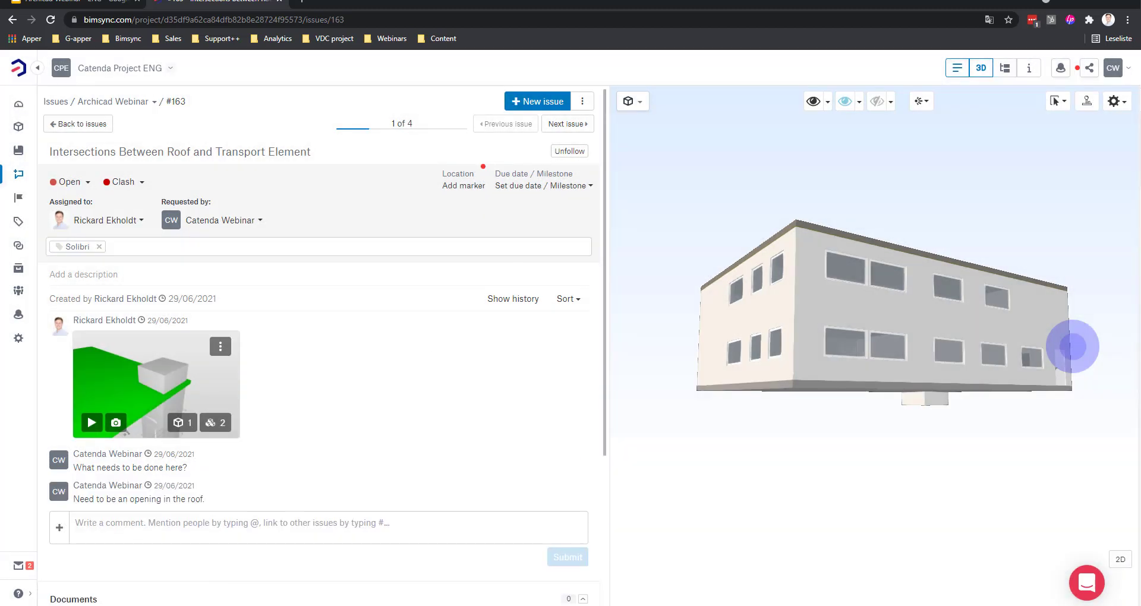
Step: Back in Archicad, reopen issue #163 from the issue list to load the new roof-opening reply
{"action": "left_click", "coordinate": [209, 603]}
{"action": "scroll", "coordinate": [978, 382], "scroll_direction": "down", "scroll_amount": 2}
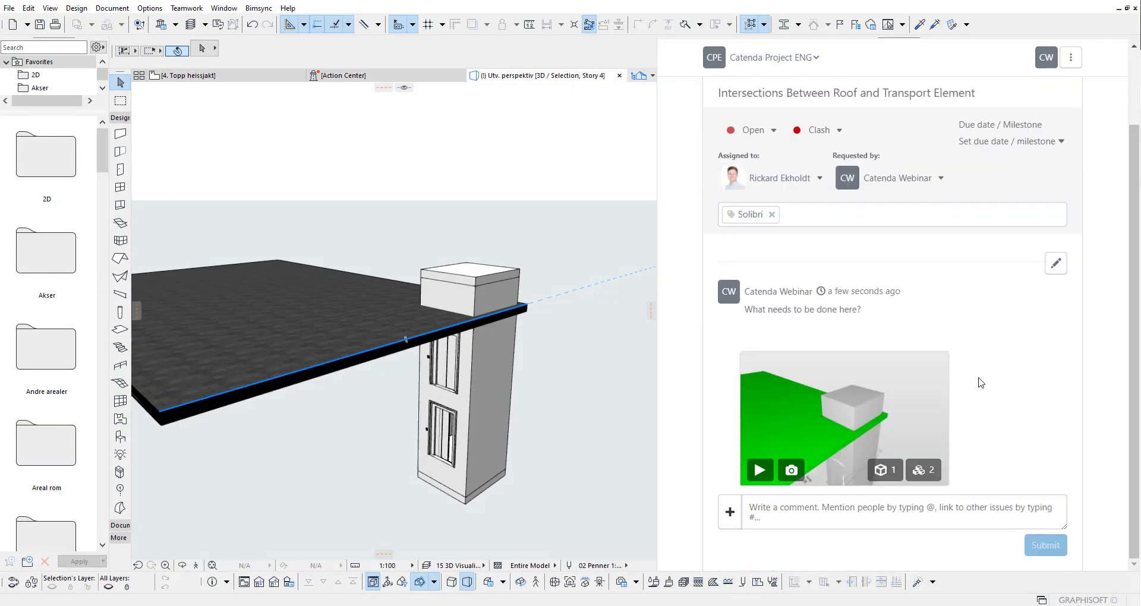
{"action": "scroll", "coordinate": [978, 382], "scroll_direction": "up", "scroll_amount": 2}
{"action": "left_click", "coordinate": [716, 141]}
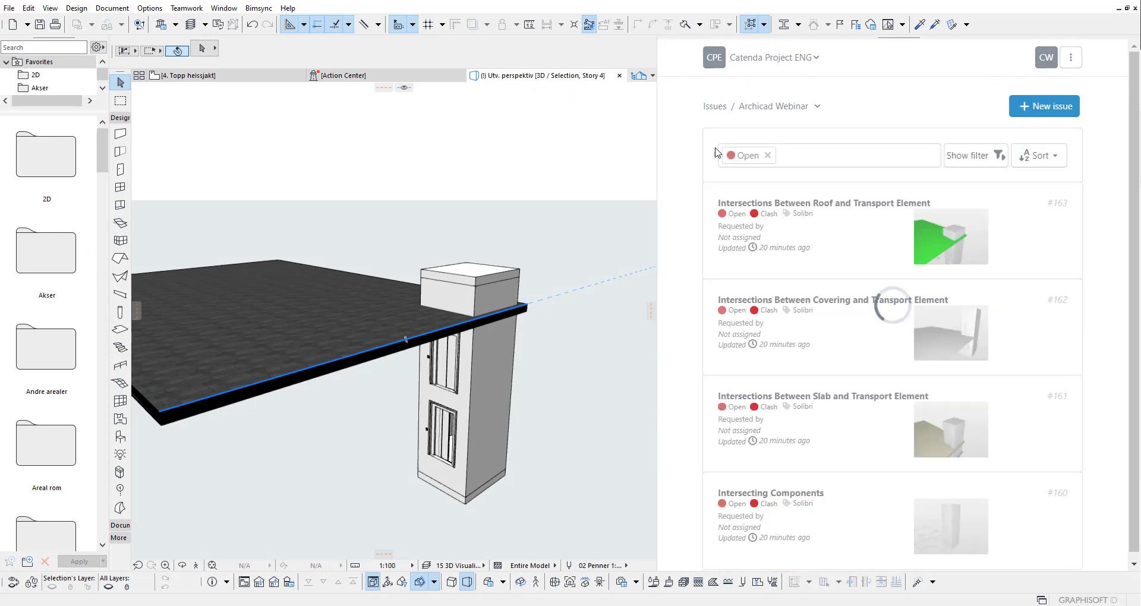
{"action": "left_click", "coordinate": [884, 239]}
{"action": "scroll", "coordinate": [963, 400], "scroll_direction": "down", "scroll_amount": 3}
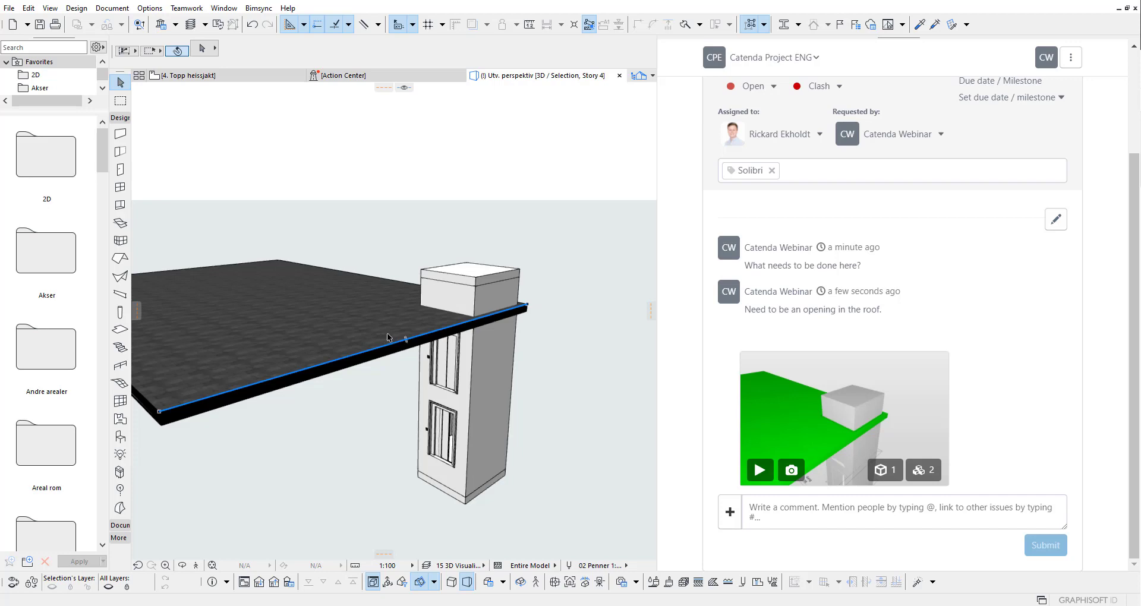
{"action": "scroll", "coordinate": [387, 339], "scroll_direction": "up", "scroll_amount": 2}
Step: Orbit down onto the roof, select it to check it, then clear the selection
{"action": "middle_click_drag", "start_coordinate": [412, 273], "coordinate": [475, 387], "text": "shift"}
{"action": "left_click", "coordinate": [473, 376]}
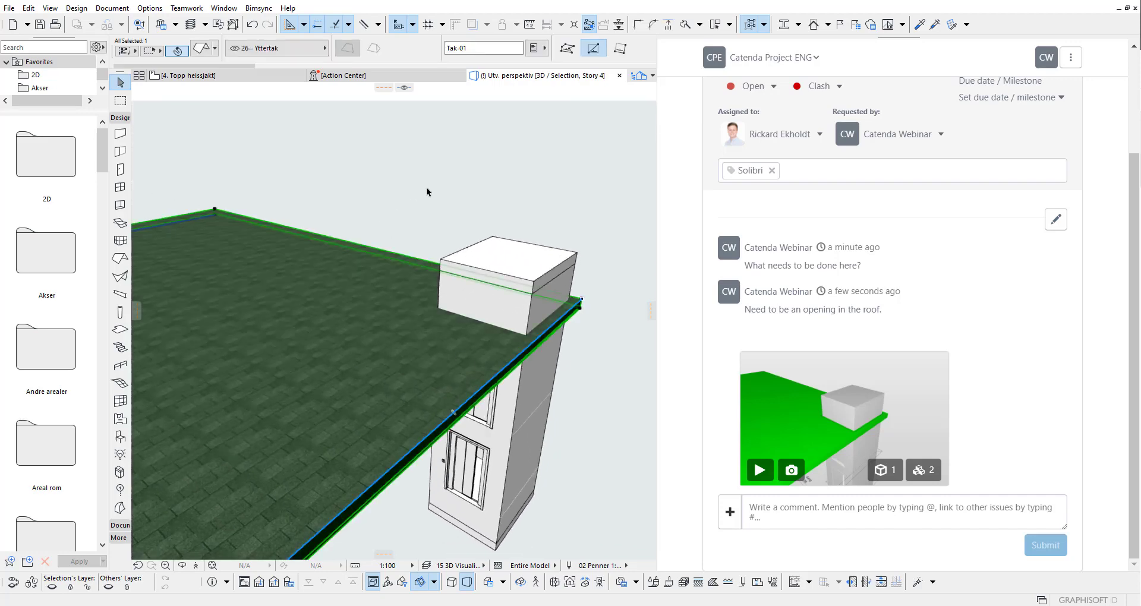
{"action": "left_click", "coordinate": [450, 216]}
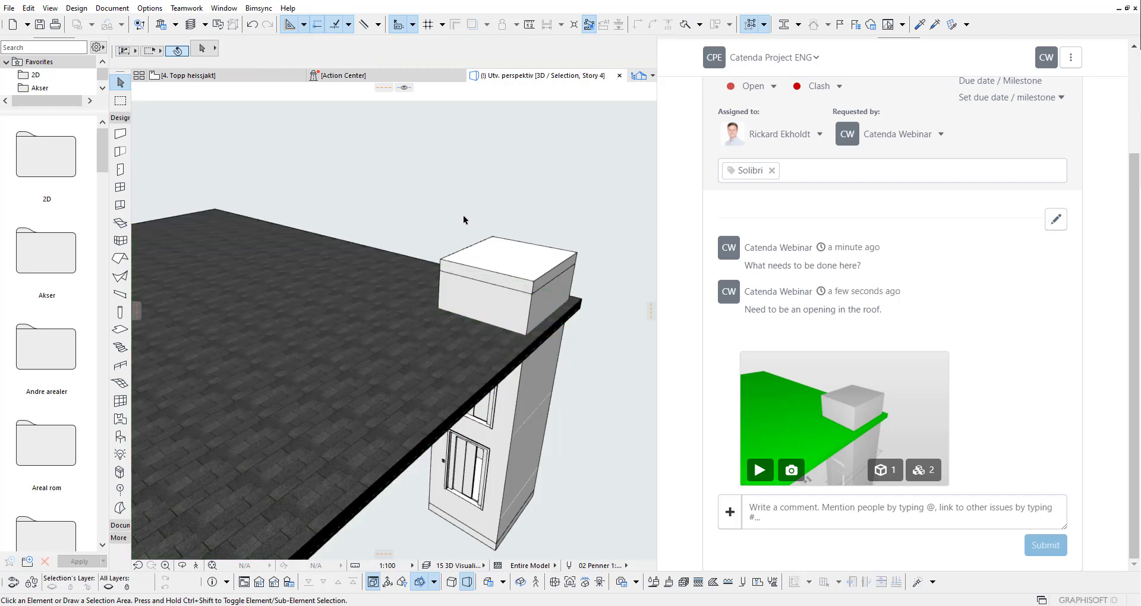
Step: In the Bimsync web viewer, zoom onto the facade and select the upper and lower windows
{"action": "key", "text": "alt+Tab"}
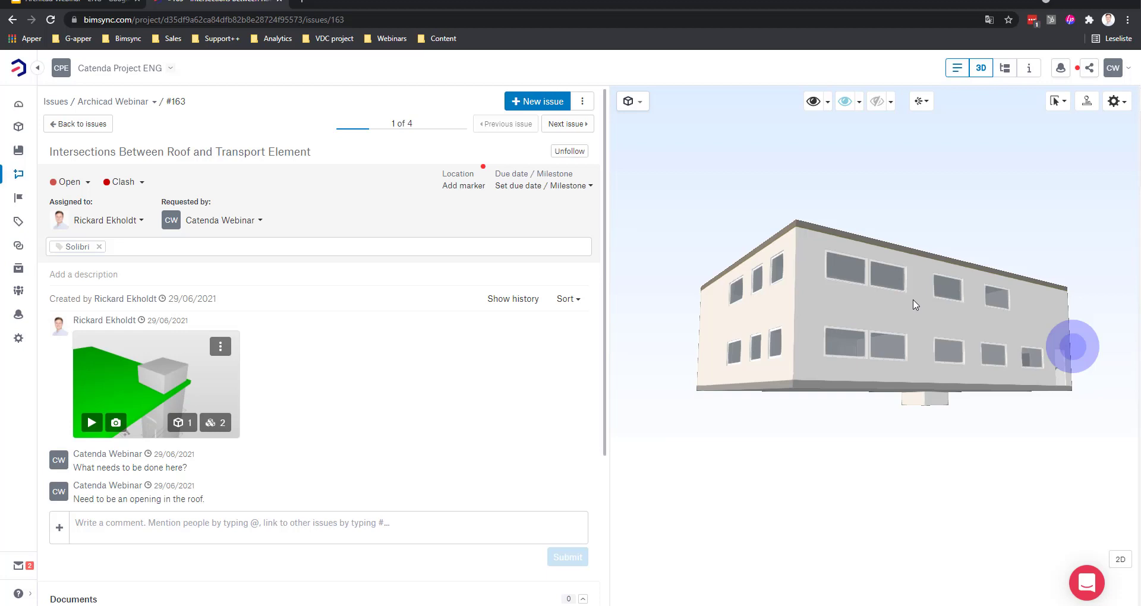
{"action": "left_click_drag", "start_coordinate": [982, 298], "coordinate": [802, 306]}
{"action": "scroll", "coordinate": [885, 313], "scroll_direction": "up", "scroll_amount": 4}
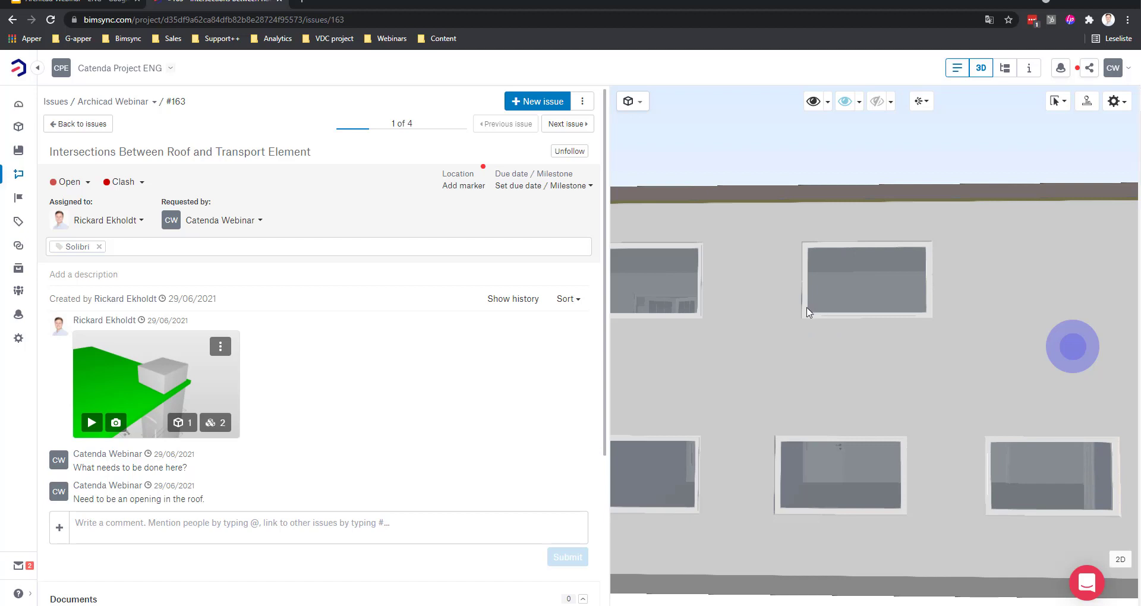
{"action": "scroll", "coordinate": [806, 313], "scroll_direction": "up", "scroll_amount": 1}
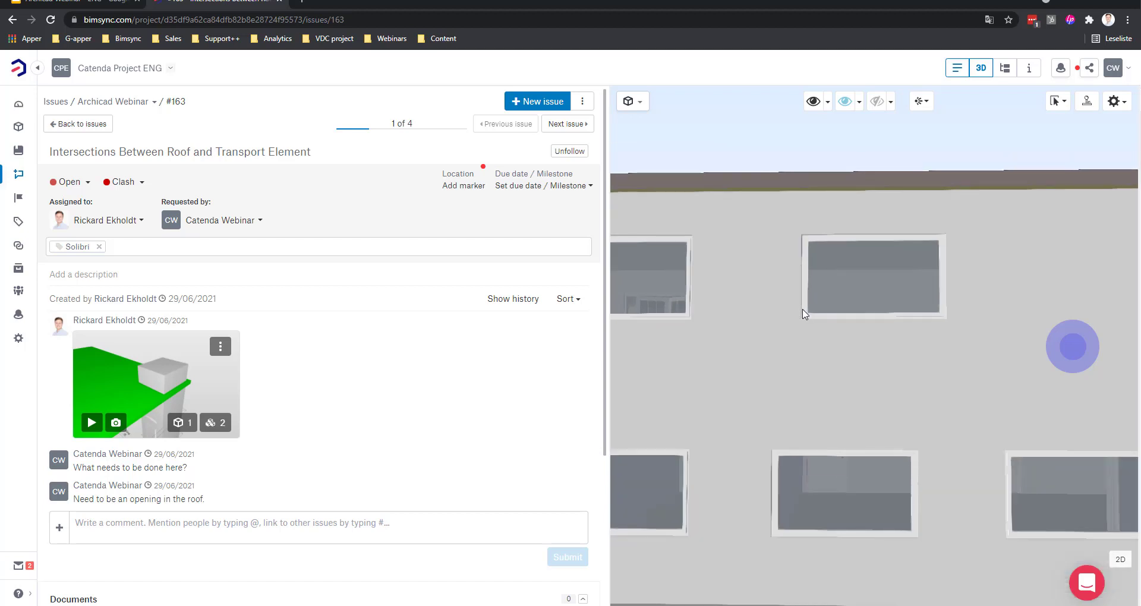
{"action": "left_click_drag", "start_coordinate": [802, 310], "coordinate": [794, 300]}
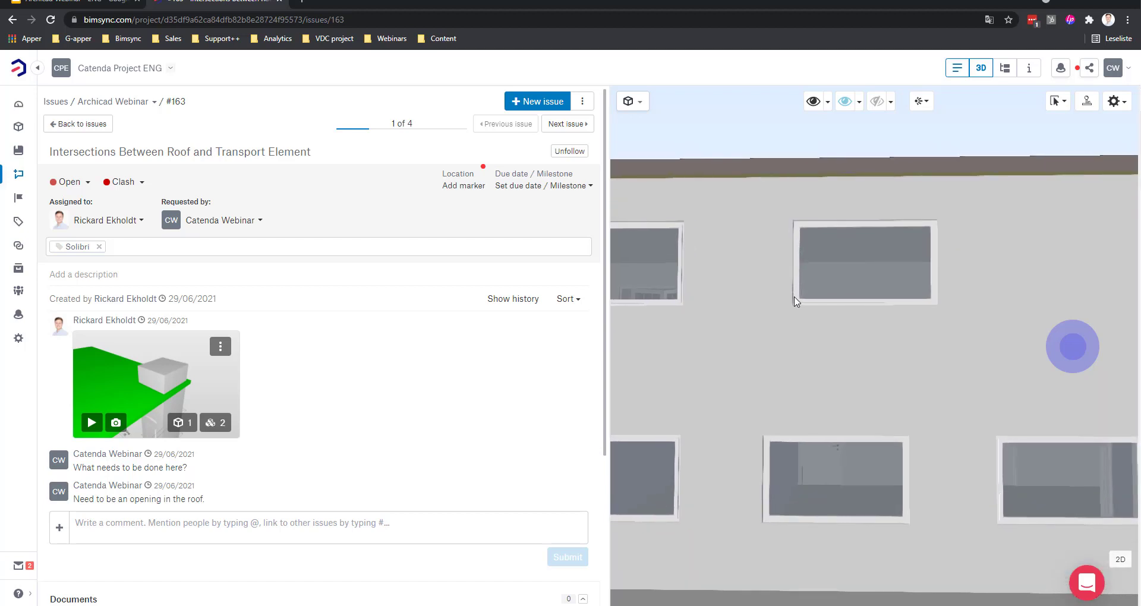
{"action": "left_click", "coordinate": [799, 303]}
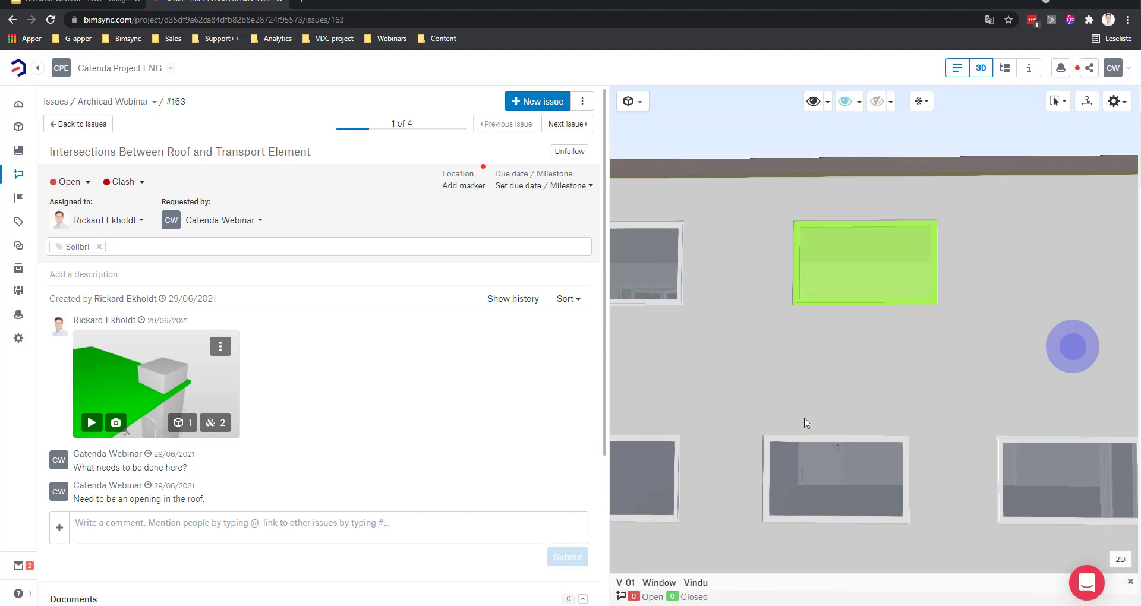
{"action": "left_click", "coordinate": [794, 482]}
{"action": "left_click", "coordinate": [818, 299], "text": "ctrl"}
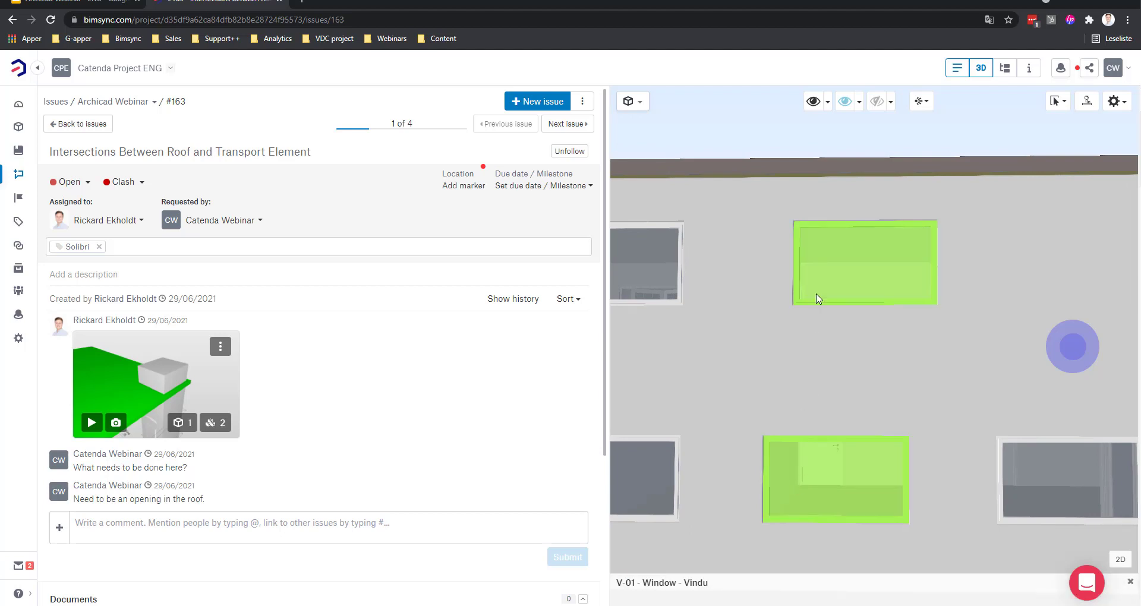
Step: Create a new issue titled 'Windows need to be aligned', fixing the typos along the way
{"action": "left_click", "coordinate": [531, 102]}
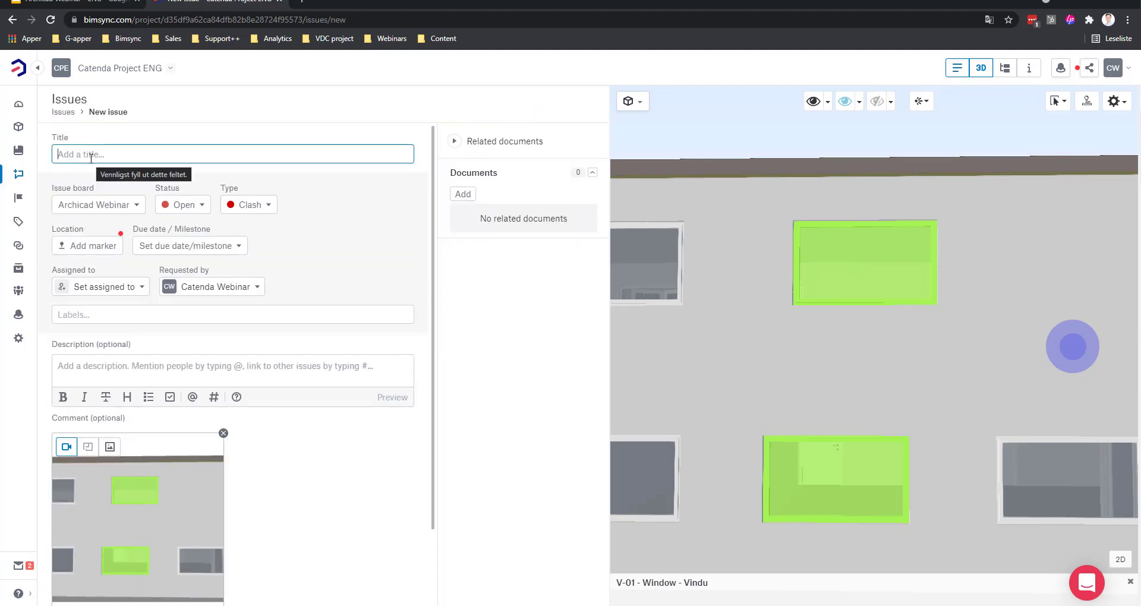
{"action": "type", "text": "Windi"}
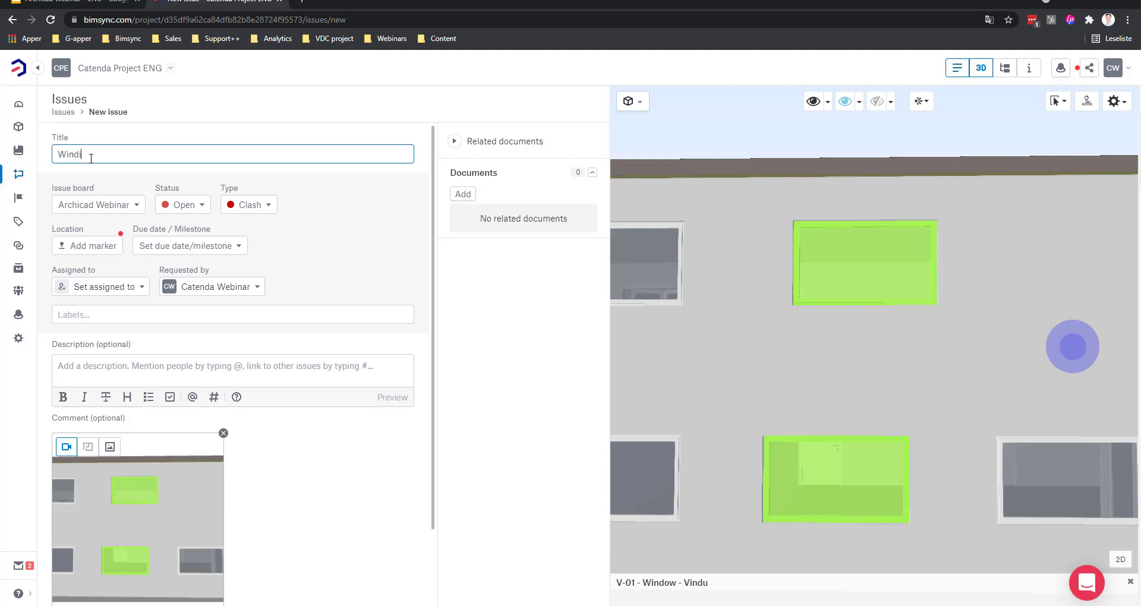
{"action": "type", "text": "ws"}
{"action": "key", "text": "BackSpace"}
{"action": "type", "text": "ws need to be alined"}
{"action": "right_click", "coordinate": [140, 154]}
{"action": "left_click", "coordinate": [248, 160]}
{"action": "scroll", "coordinate": [300, 145], "scroll_direction": "down", "scroll_amount": 2}
{"action": "scroll", "coordinate": [319, 158], "scroll_direction": "up", "scroll_amount": 2}
Step: Keep Clash as the new issue's type
{"action": "left_click", "coordinate": [257, 205]}
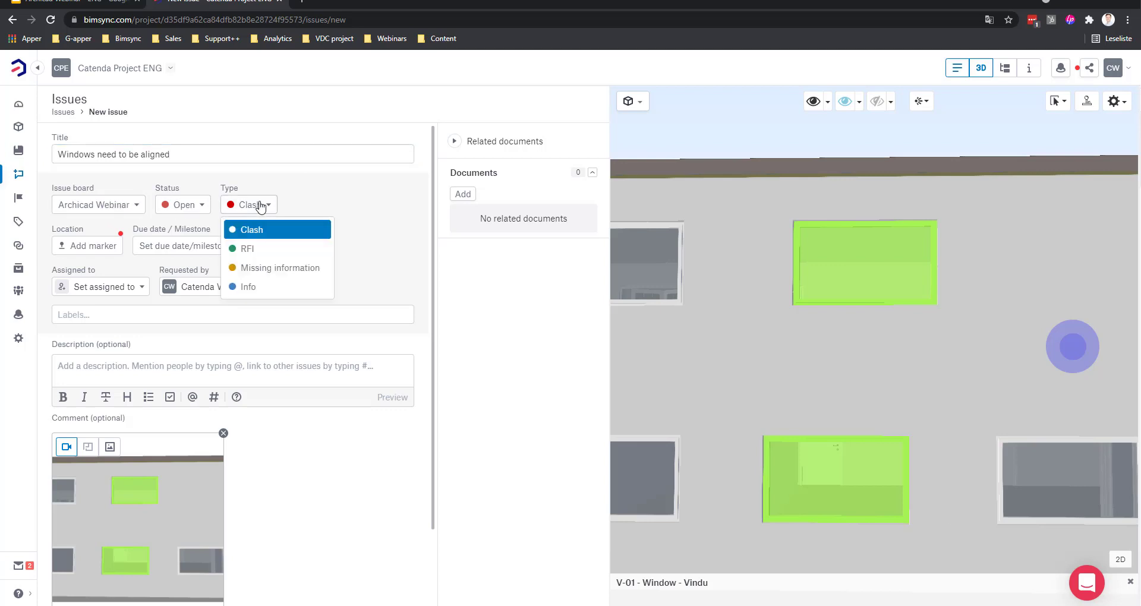
{"action": "left_click", "coordinate": [323, 198]}
{"action": "scroll", "coordinate": [333, 202], "scroll_direction": "down", "scroll_amount": 2}
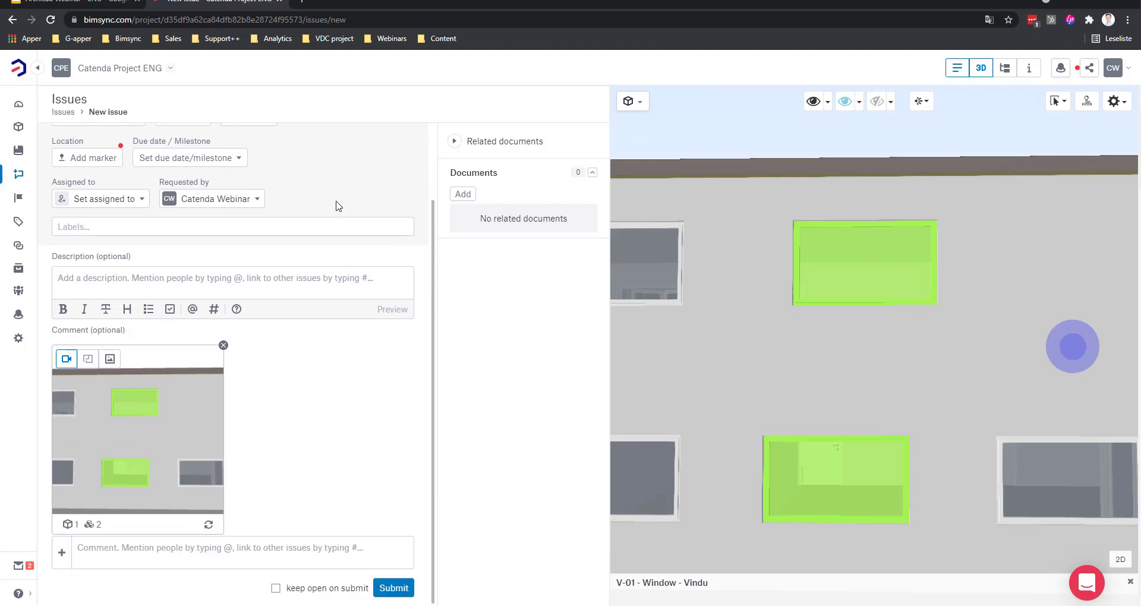
Step: Give the new issue a 30 June 2021 due date and the ARC label
{"action": "left_click", "coordinate": [196, 159]}
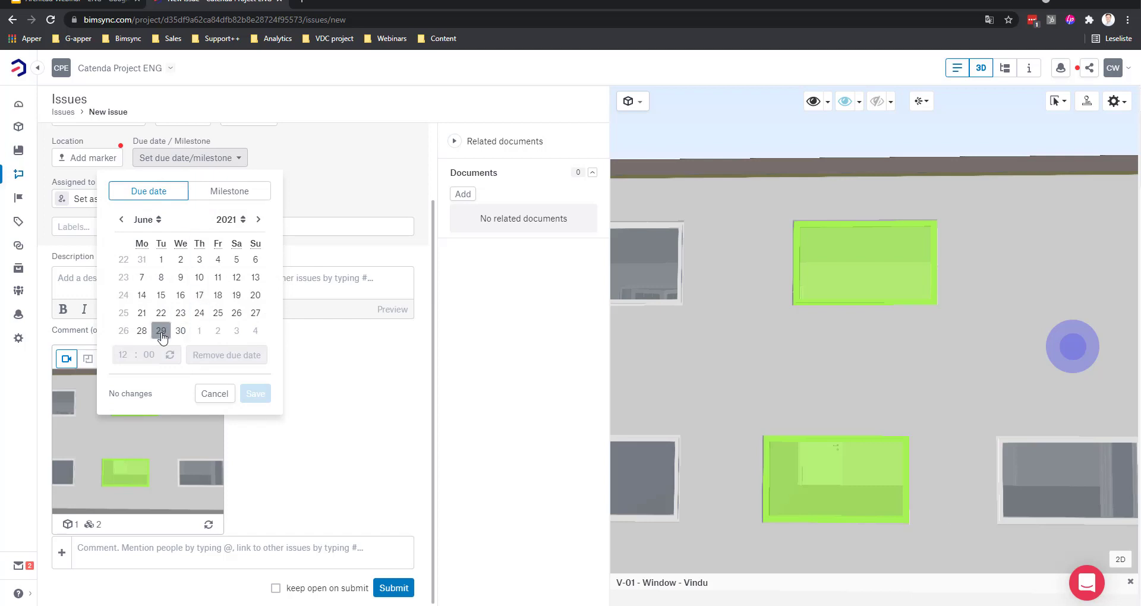
{"action": "left_click", "coordinate": [181, 331]}
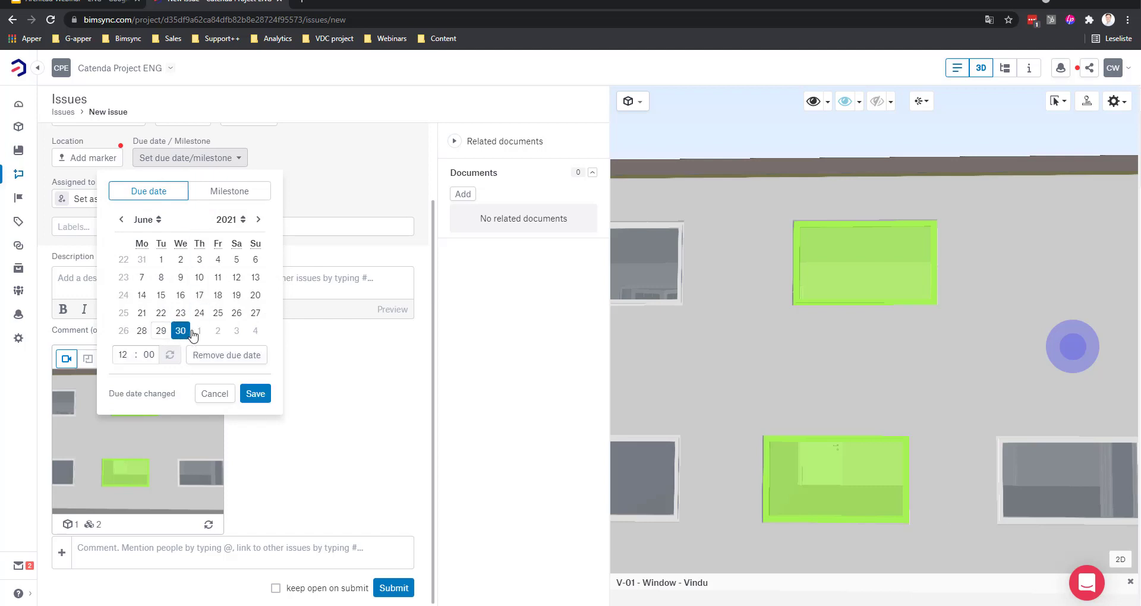
{"action": "left_click", "coordinate": [255, 393]}
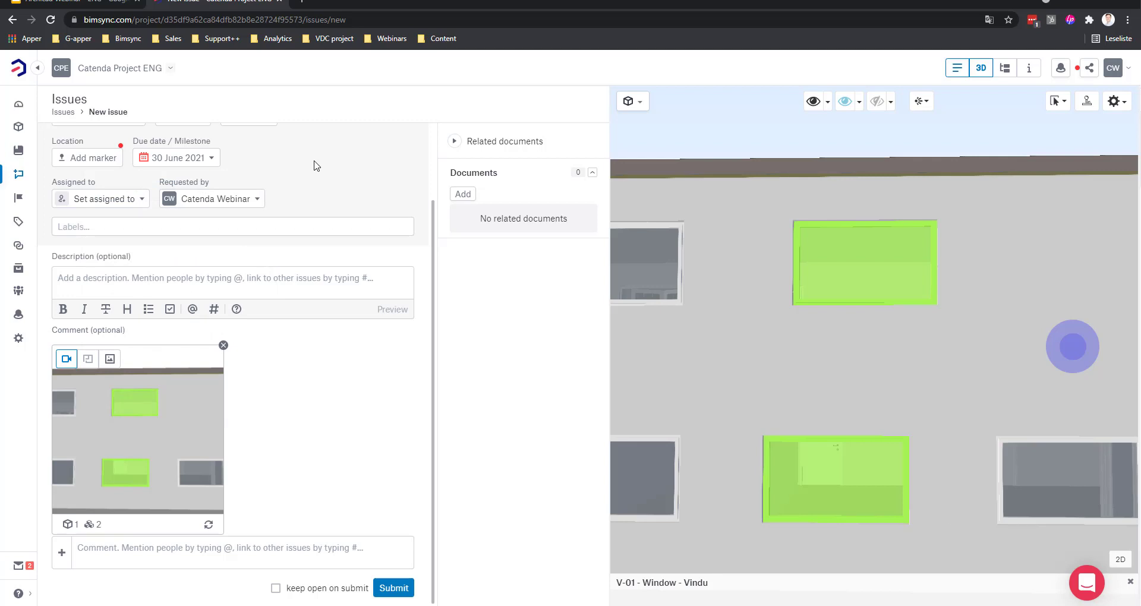
{"action": "left_click", "coordinate": [121, 227]}
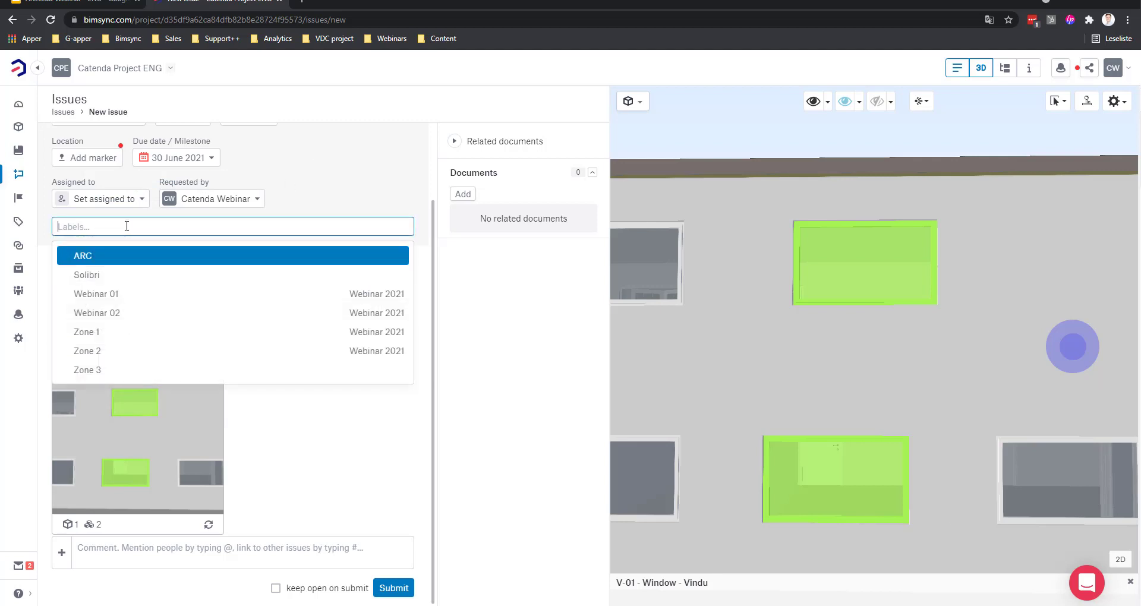
{"action": "left_click", "coordinate": [96, 259]}
{"action": "left_click", "coordinate": [319, 172]}
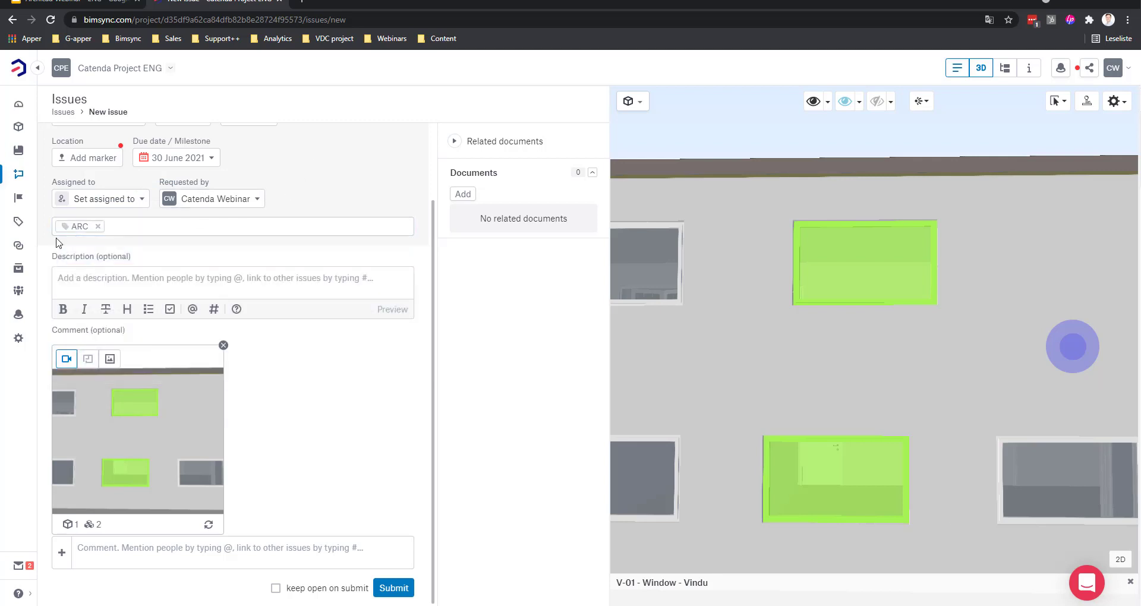
Step: Assign the new issue to a team member from the members list
{"action": "left_click", "coordinate": [102, 196]}
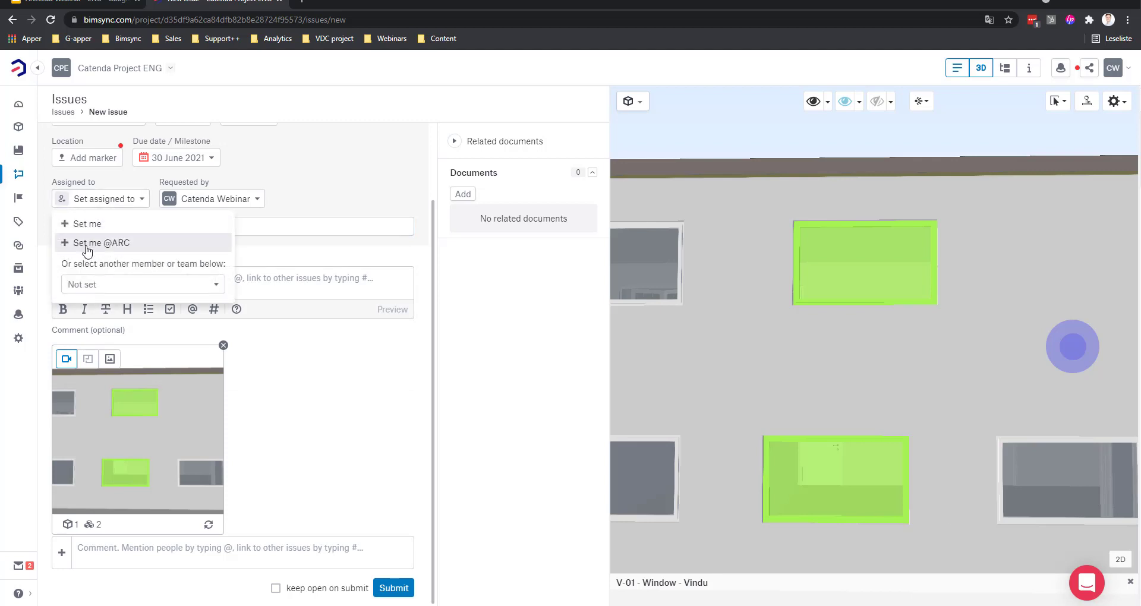
{"action": "left_click", "coordinate": [89, 285]}
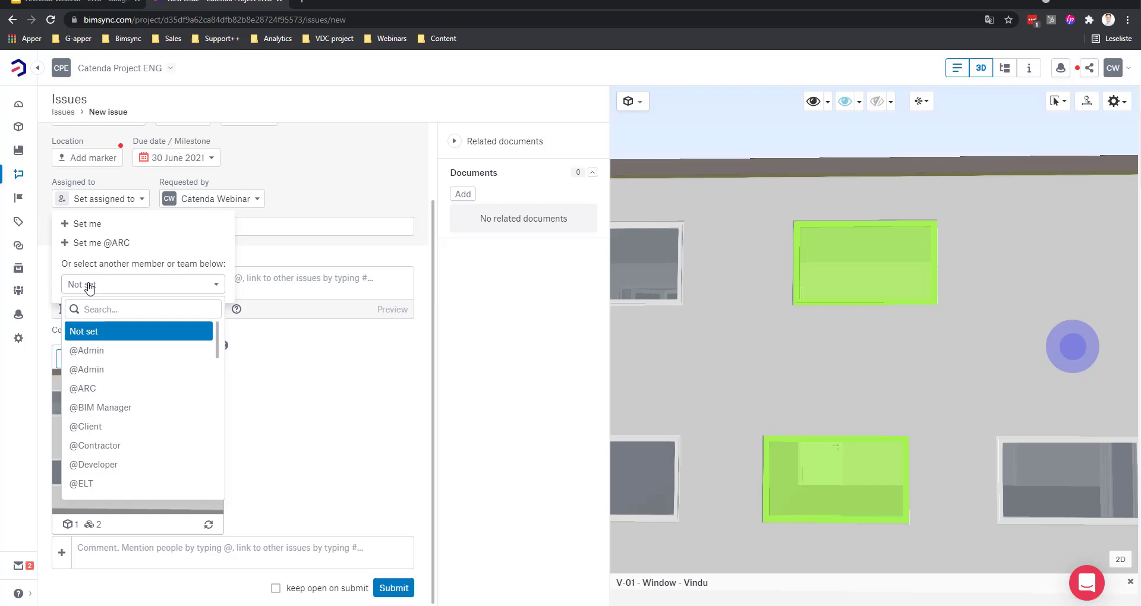
{"action": "scroll", "coordinate": [106, 369], "scroll_direction": "down", "scroll_amount": 10}
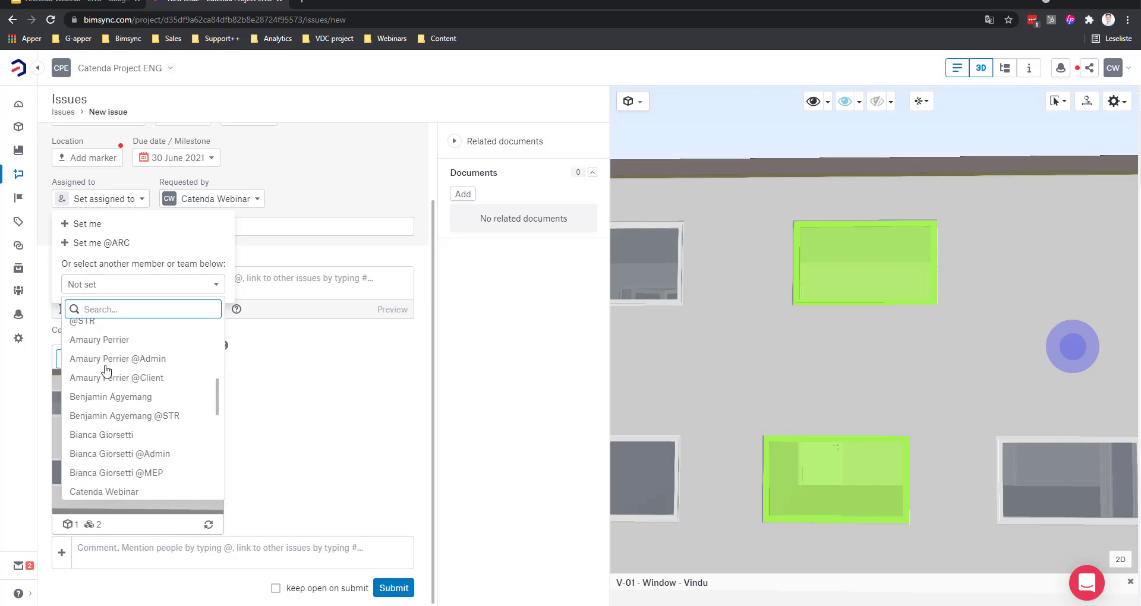
{"action": "scroll", "coordinate": [106, 370], "scroll_direction": "down", "scroll_amount": 5}
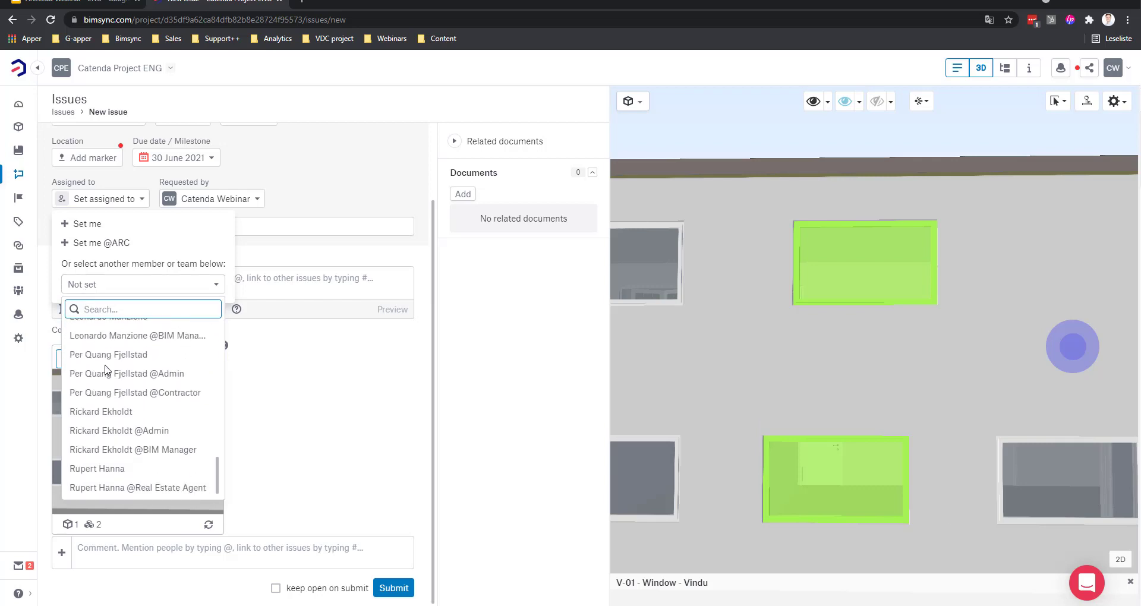
{"action": "left_click", "coordinate": [122, 411]}
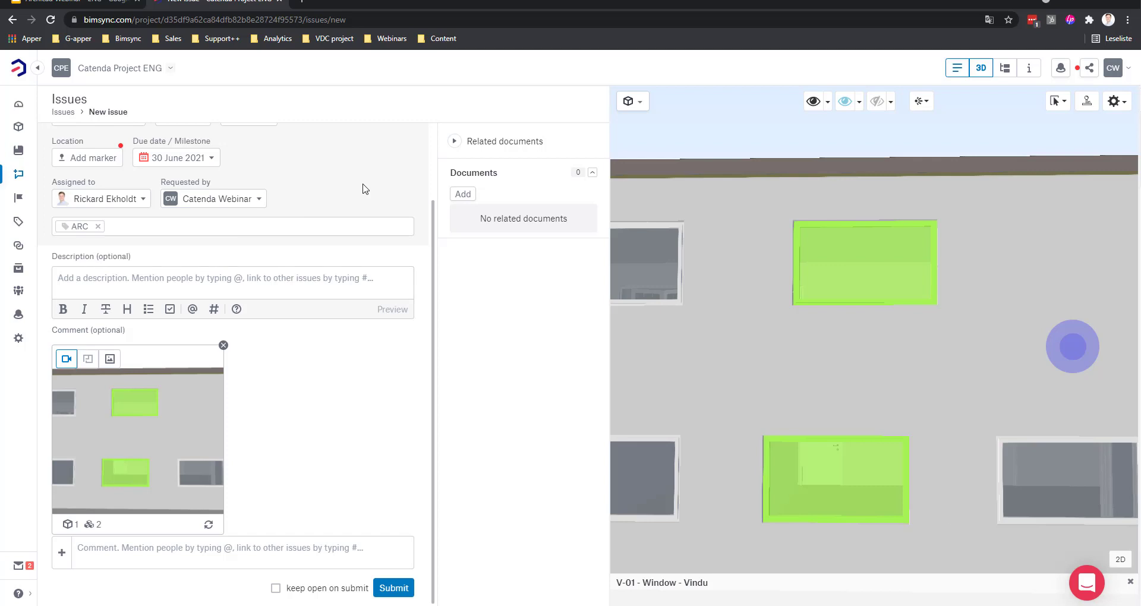
Step: Enter the description 'Top window needs to be aligned with the bottom one.' and submit the Bimsync issue
{"action": "left_click", "coordinate": [95, 279]}
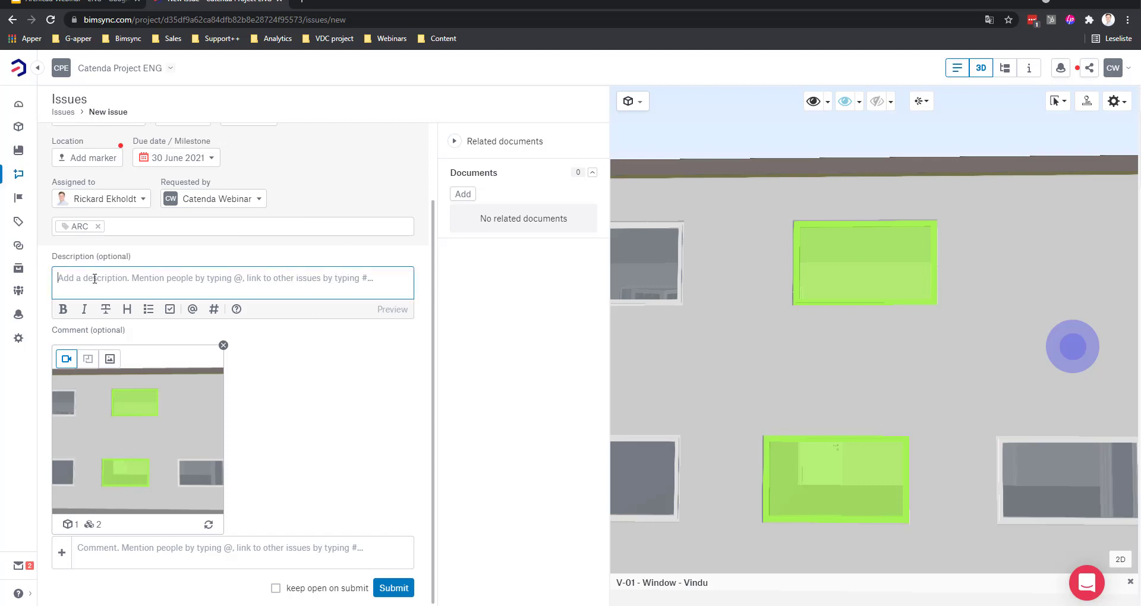
{"action": "type", "text": "Top window nn"}
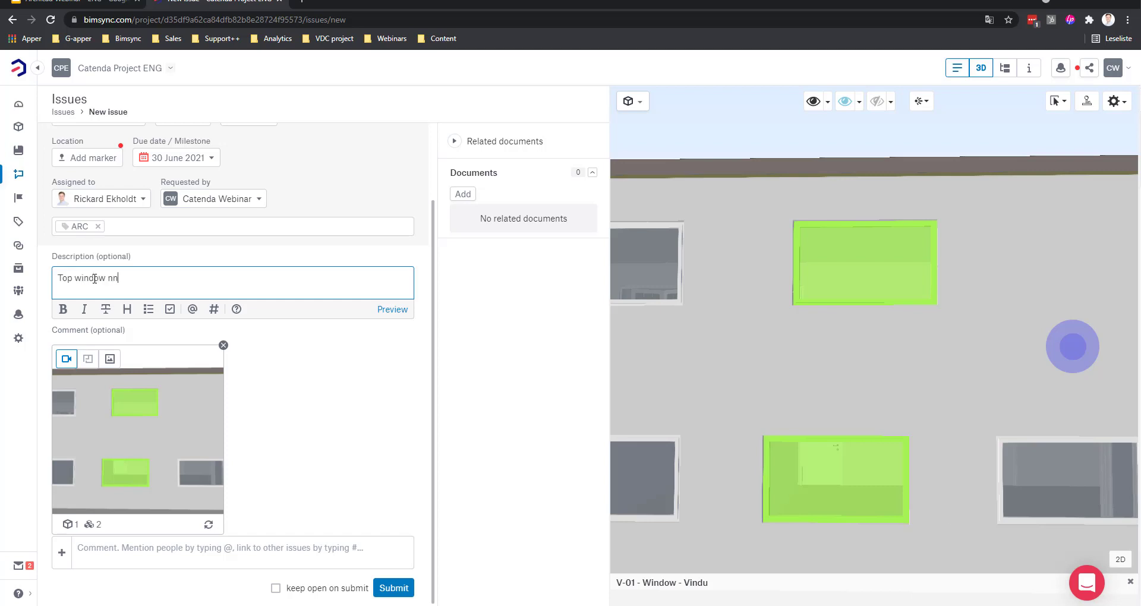
{"action": "type", "text": "e"}
{"action": "key", "text": "BackSpace"}
{"action": "key", "text": "BackSpace"}
{"action": "type", "text": "eeds to be aligned with the bootom ttom"}
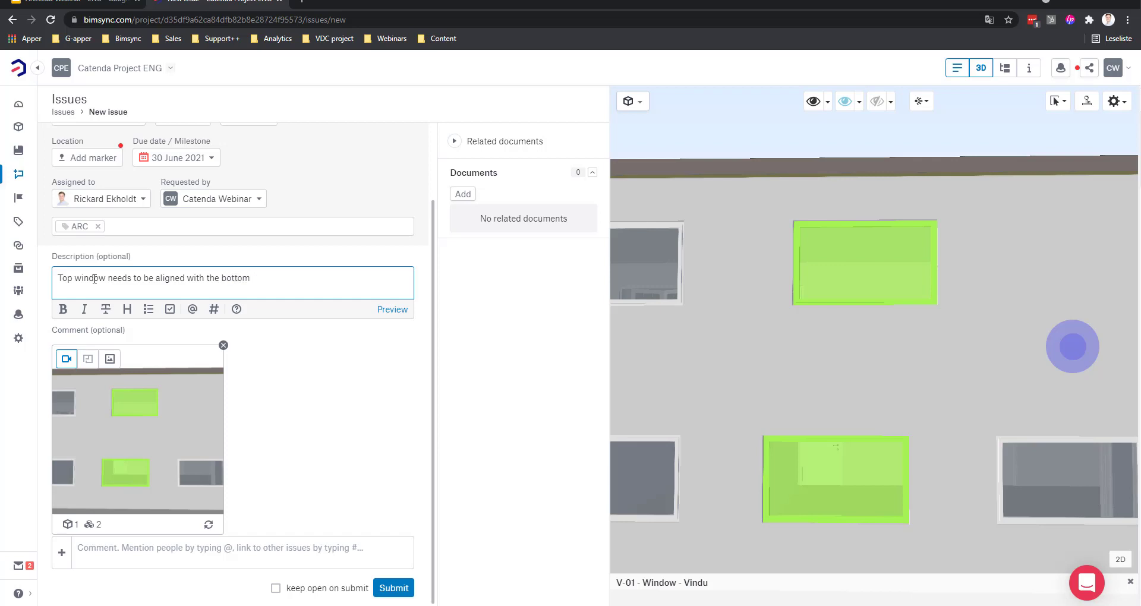
{"action": "type", "text": " one."}
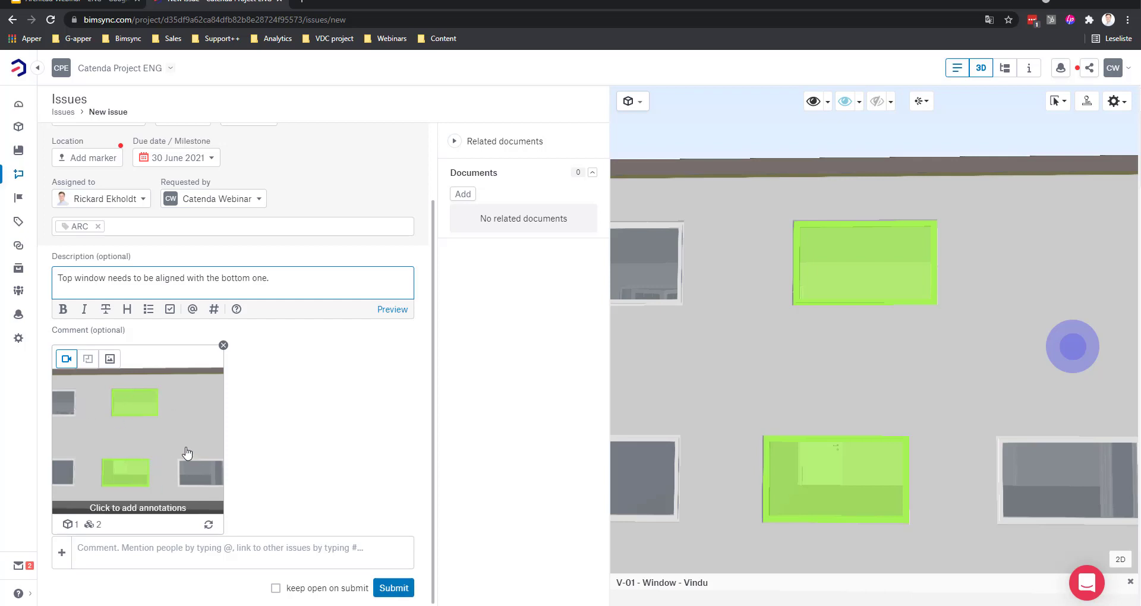
{"action": "left_click", "coordinate": [394, 588]}
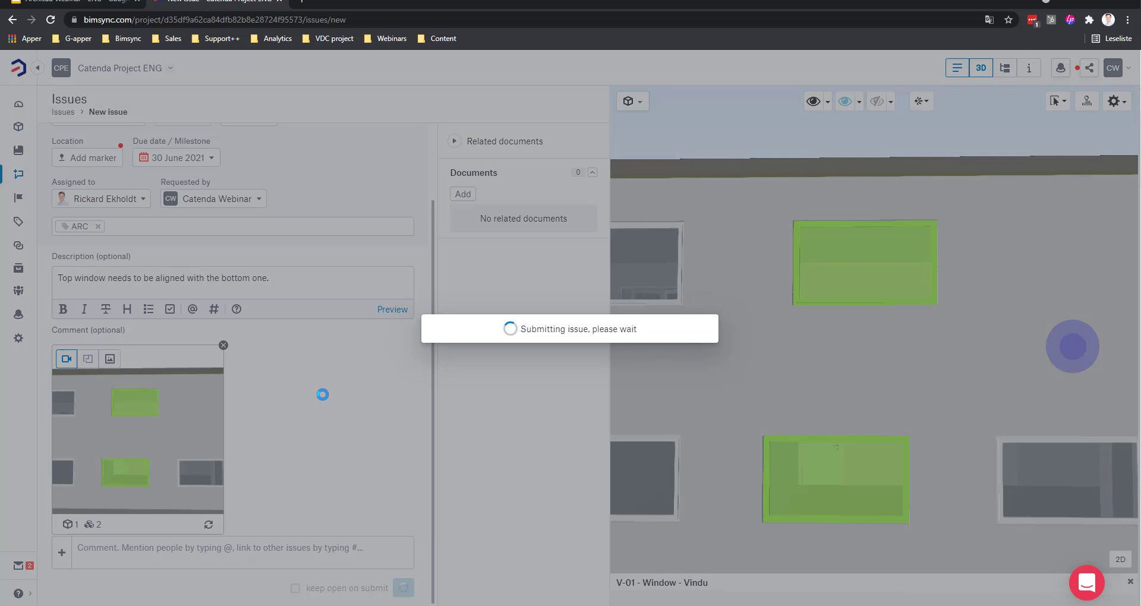
{"action": "scroll", "coordinate": [353, 332], "scroll_direction": "down", "scroll_amount": 3}
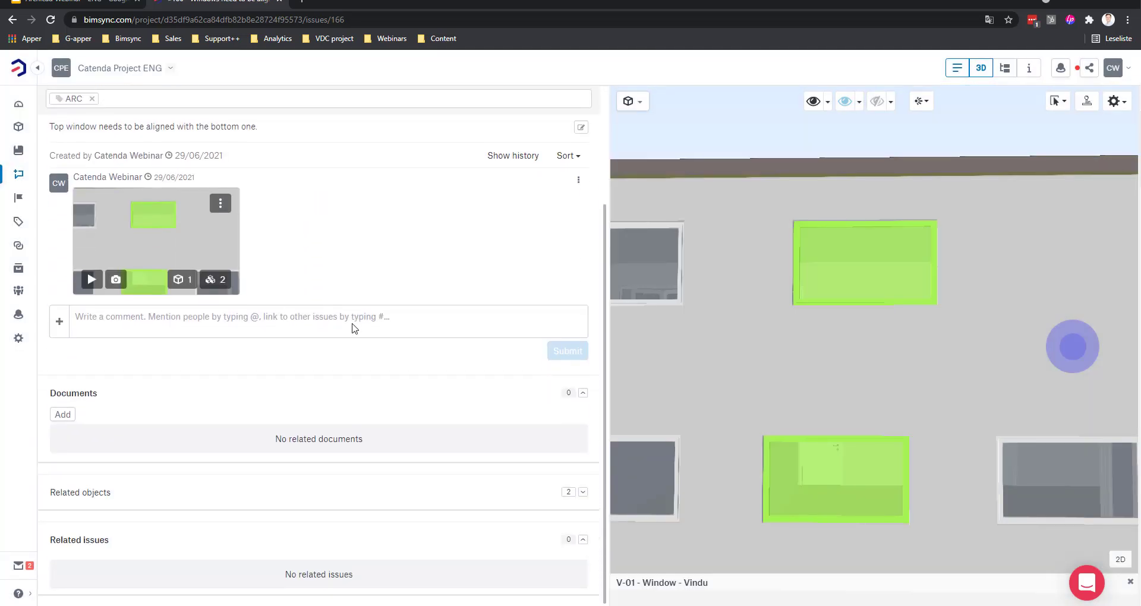
{"action": "scroll", "coordinate": [353, 326], "scroll_direction": "up", "scroll_amount": 1}
{"action": "scroll", "coordinate": [354, 320], "scroll_direction": "down", "scroll_amount": 1}
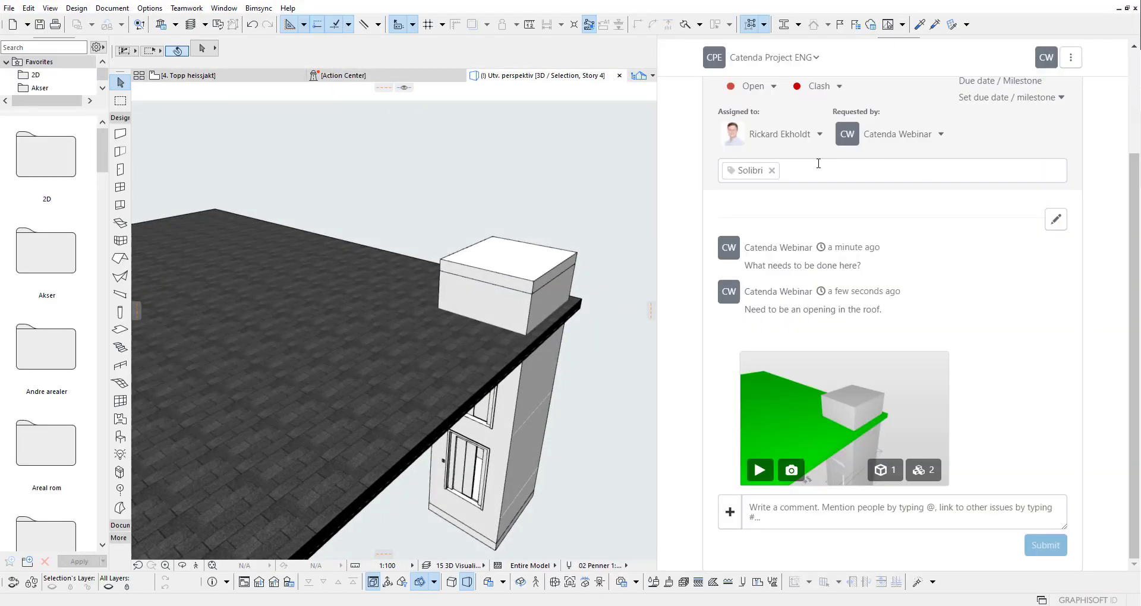
Step: Open the new Windows need to be aligned issue and load its saved viewpoint in Archicad
{"action": "scroll", "coordinate": [818, 164], "scroll_direction": "up", "scroll_amount": 5}
{"action": "left_click", "coordinate": [708, 145]}
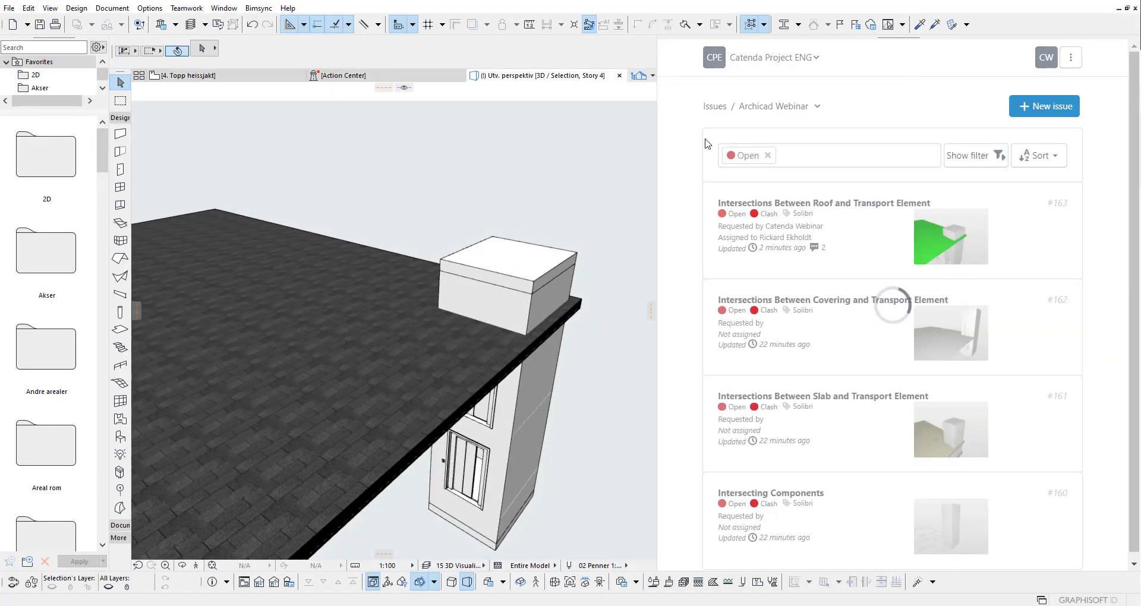
{"action": "left_click", "coordinate": [871, 240]}
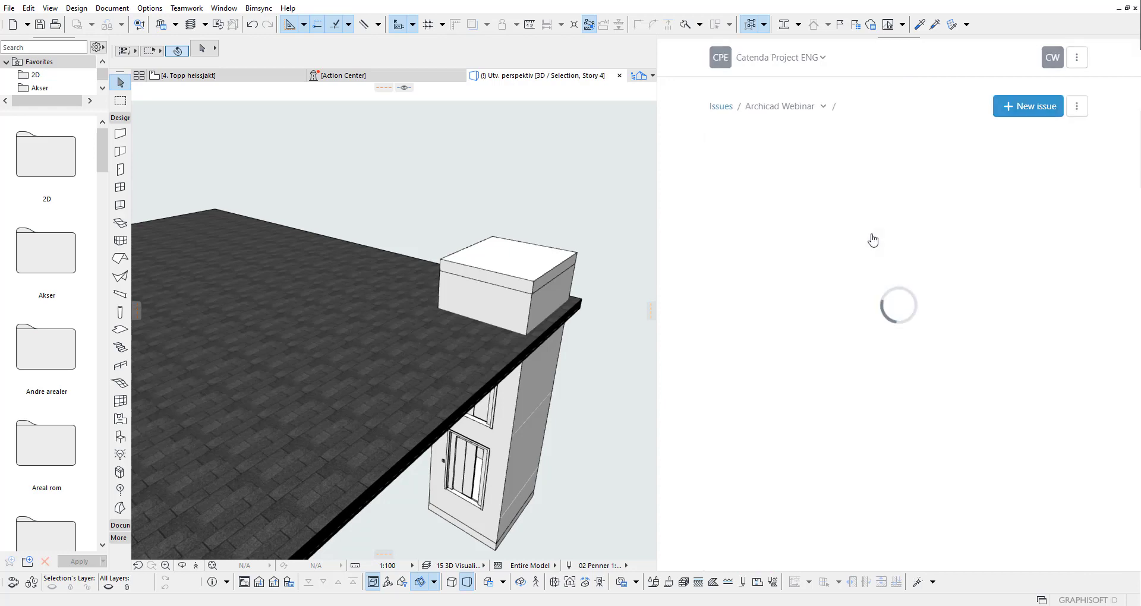
{"action": "scroll", "coordinate": [687, 233], "scroll_direction": "down", "scroll_amount": 1}
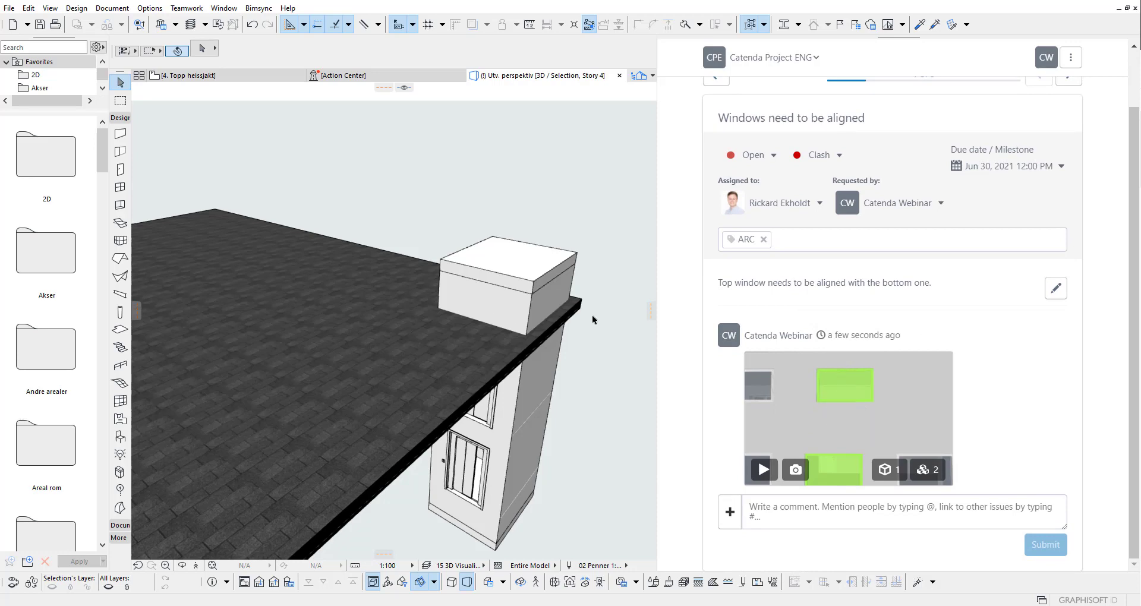
{"action": "right_click", "coordinate": [472, 178]}
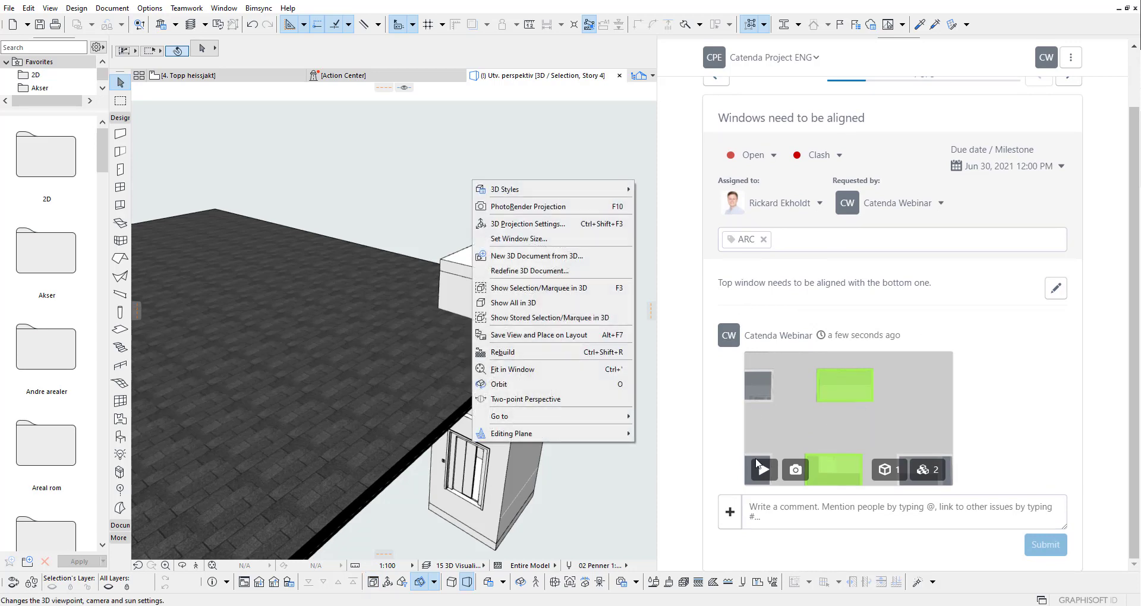
{"action": "left_click", "coordinate": [766, 470]}
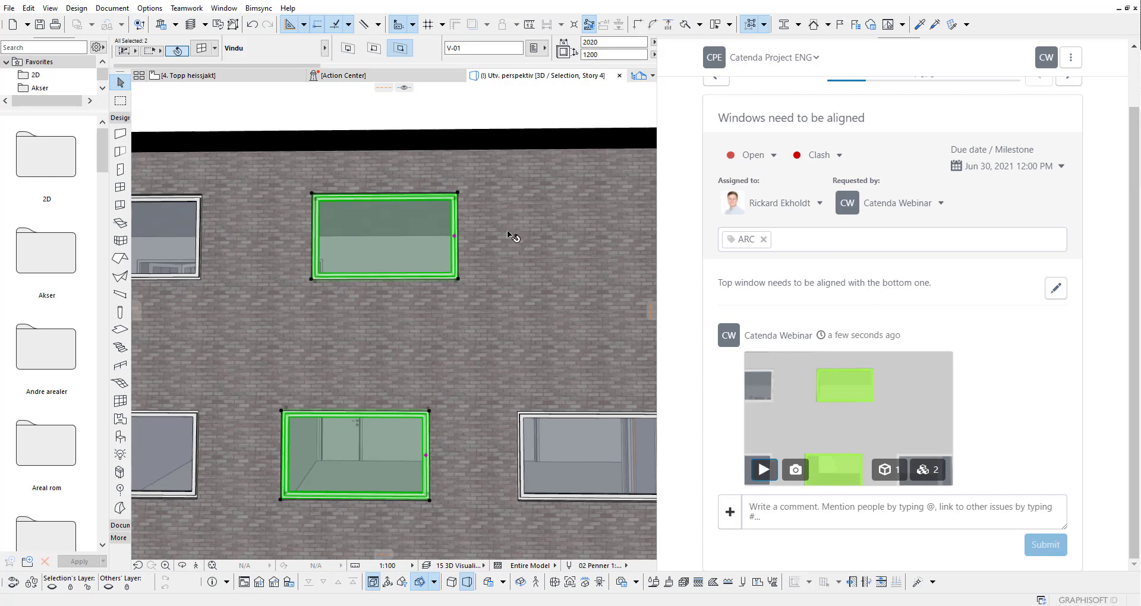
Step: Move the top window so it lines up with the bottom window
{"action": "middle_click_drag", "start_coordinate": [359, 307], "coordinate": [418, 313]}
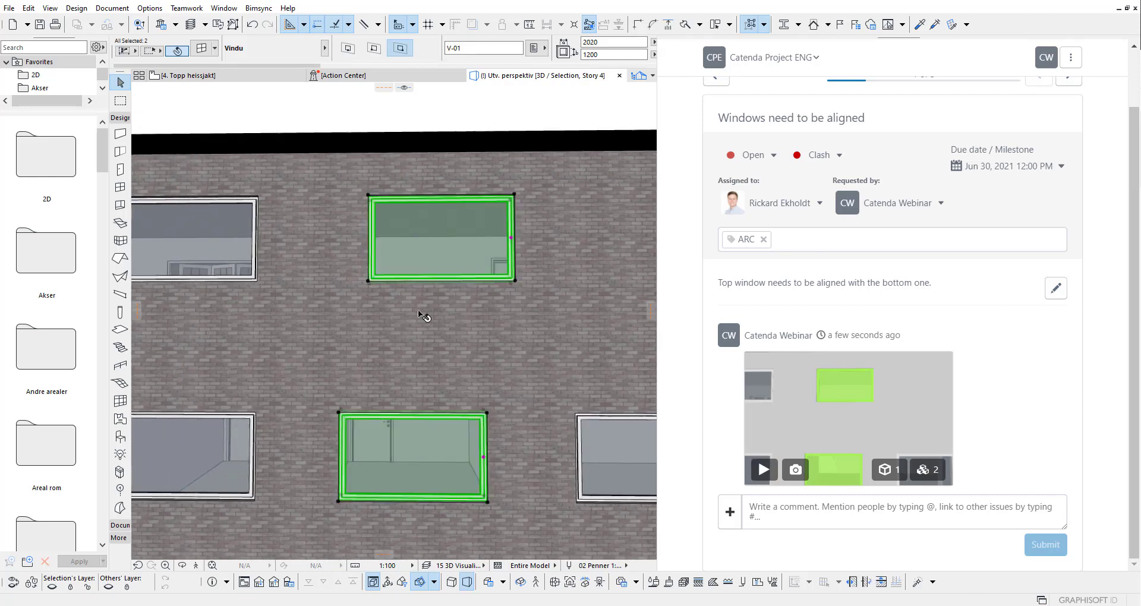
{"action": "left_click", "coordinate": [305, 116]}
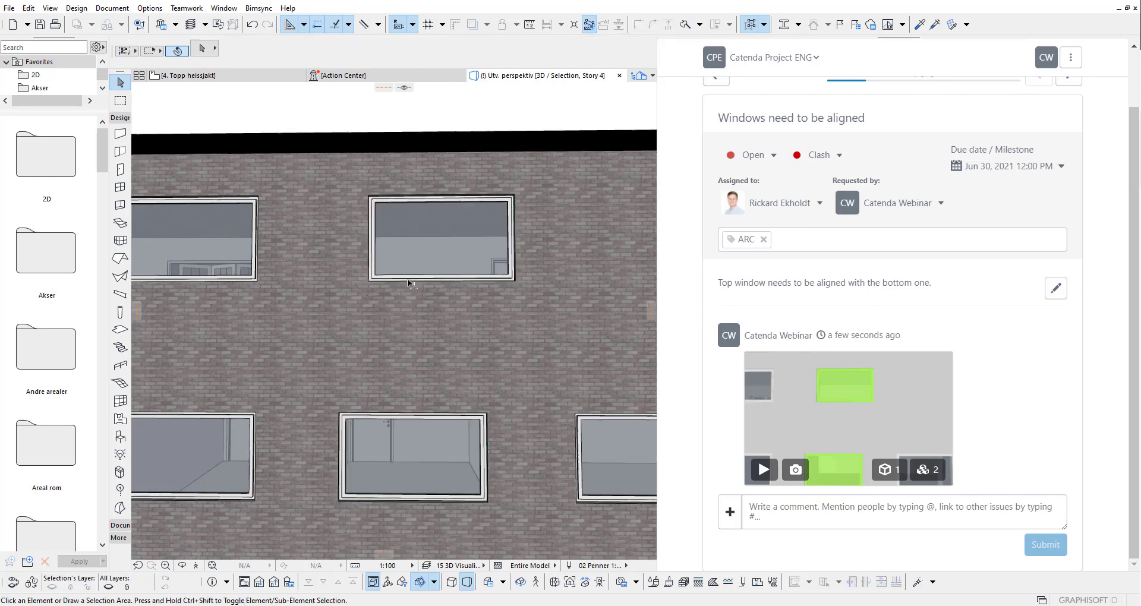
{"action": "left_click", "coordinate": [375, 278]}
{"action": "left_click", "coordinate": [368, 283]}
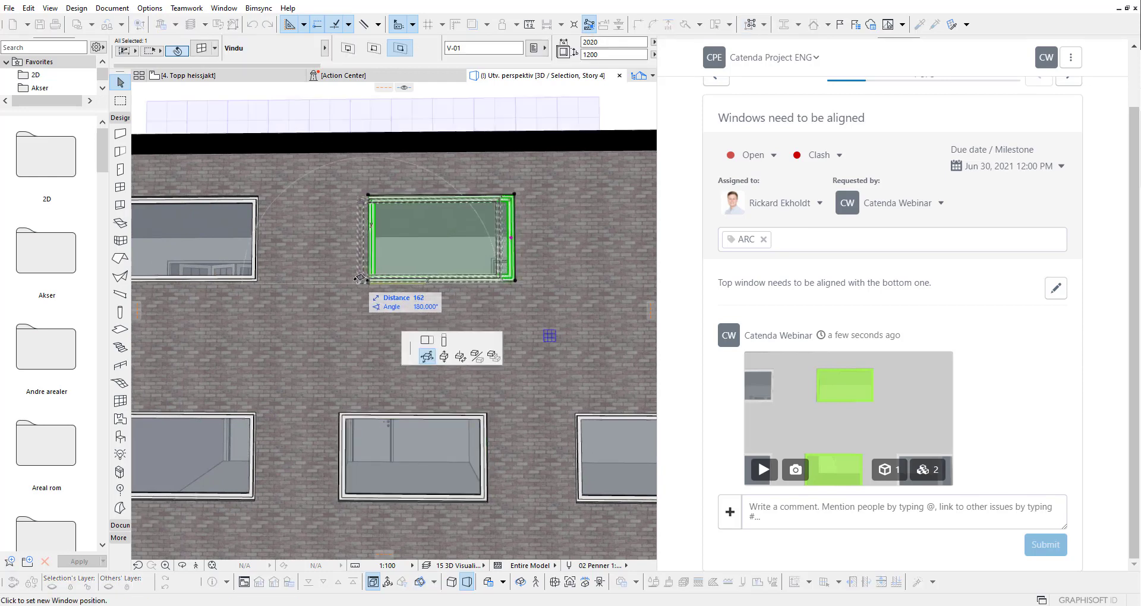
{"action": "left_click", "coordinate": [343, 409]}
{"action": "scroll", "coordinate": [407, 205], "scroll_direction": "down", "scroll_amount": 3}
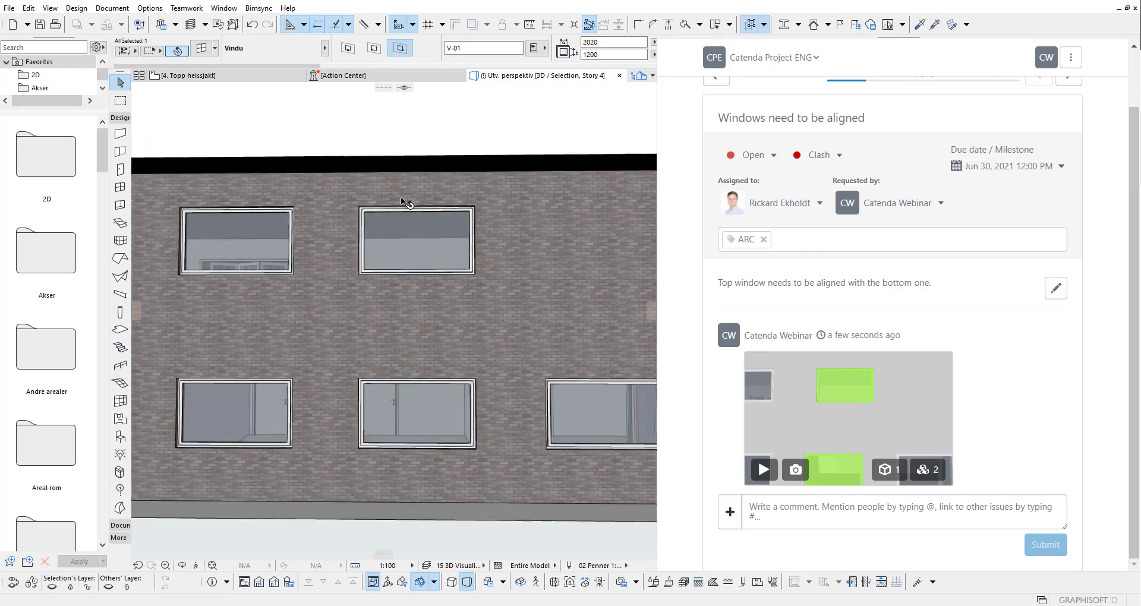
{"action": "middle_click_drag", "start_coordinate": [407, 208], "coordinate": [407, 291]}
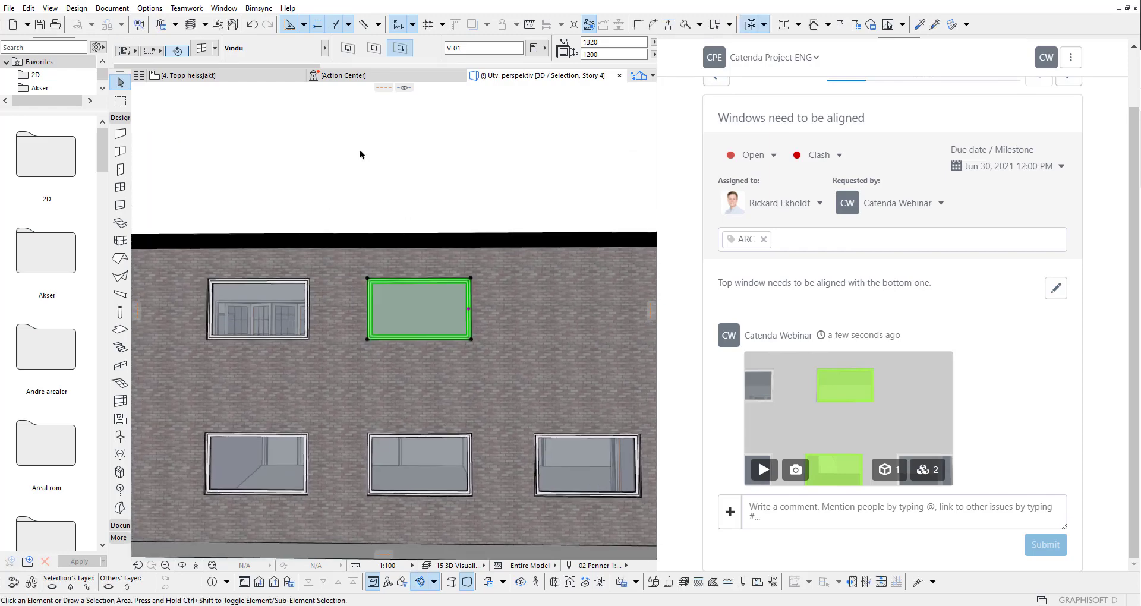
{"action": "left_click", "coordinate": [359, 149]}
Step: Post the comment 'Window moved. See new revision' on issue #166
{"action": "scroll", "coordinate": [1038, 138], "scroll_direction": "up", "scroll_amount": 2}
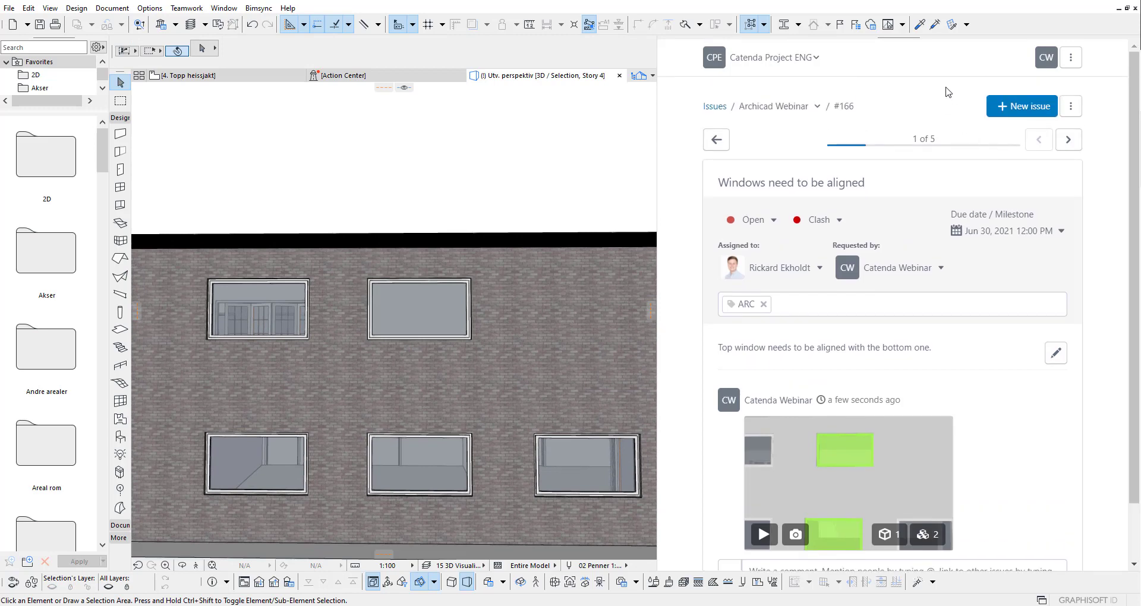
{"action": "scroll", "coordinate": [924, 331], "scroll_direction": "down", "scroll_amount": 1}
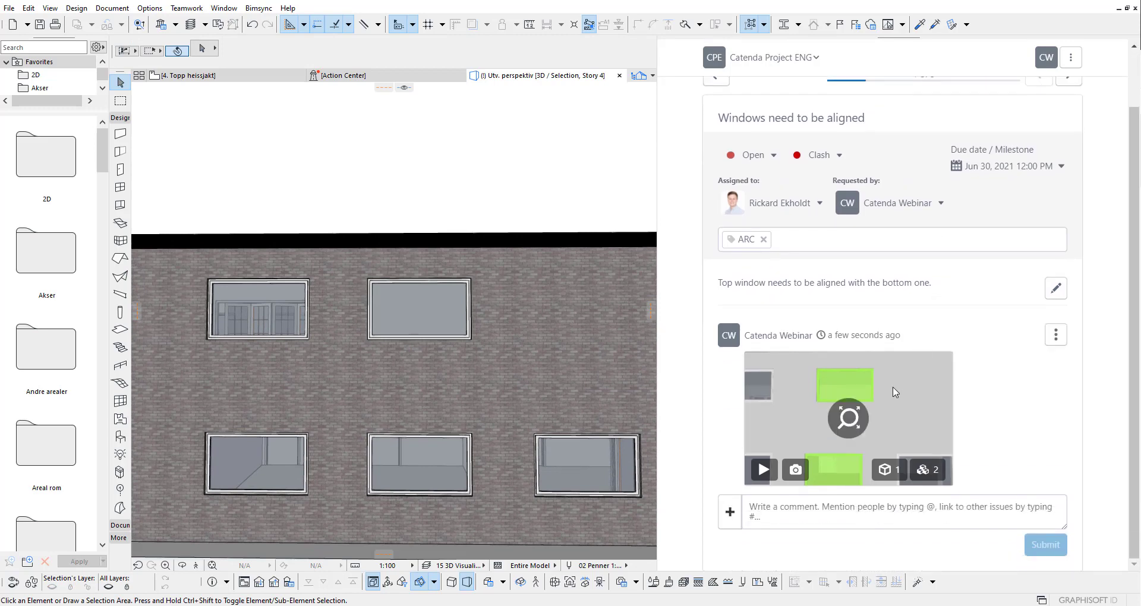
{"action": "left_click", "coordinate": [758, 511]}
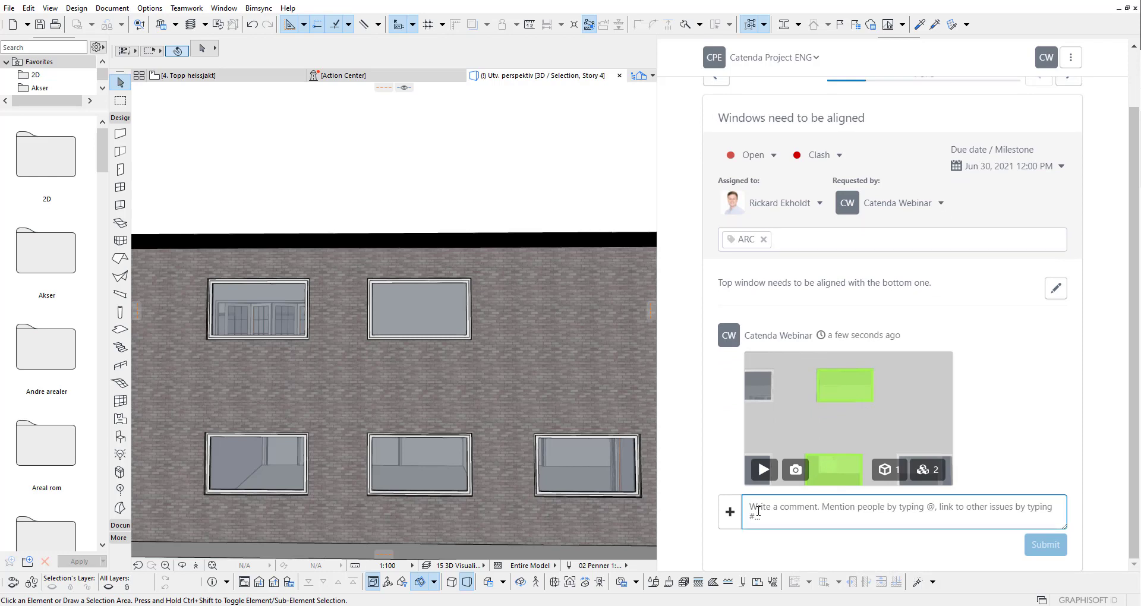
{"action": "type", "text": "Window"}
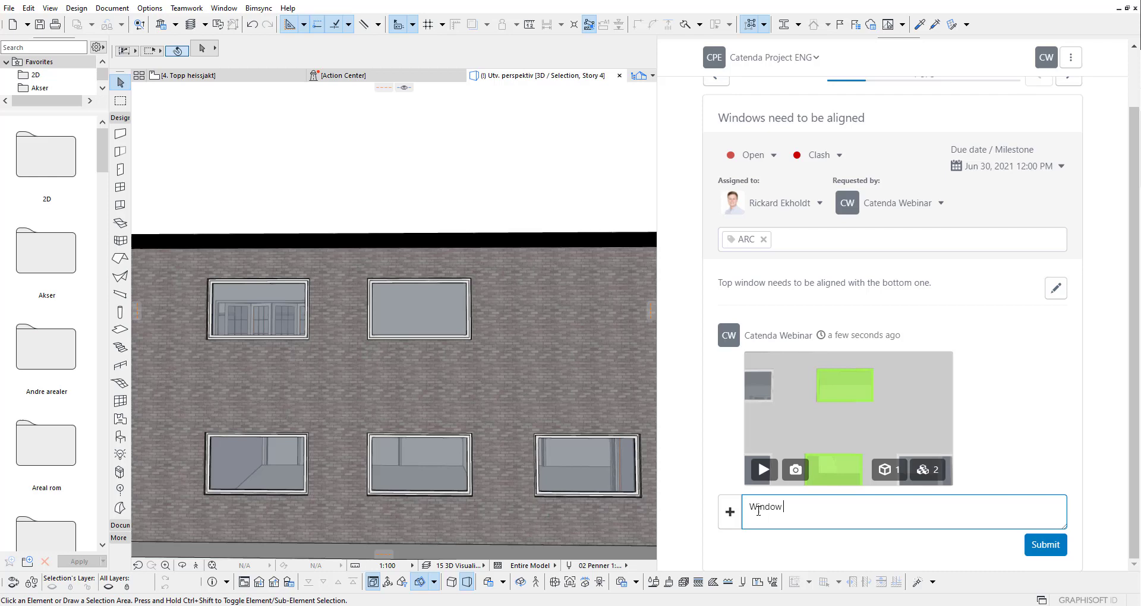
{"action": "type", "text": " moved. See new revision."}
{"action": "left_click", "coordinate": [1045, 544]}
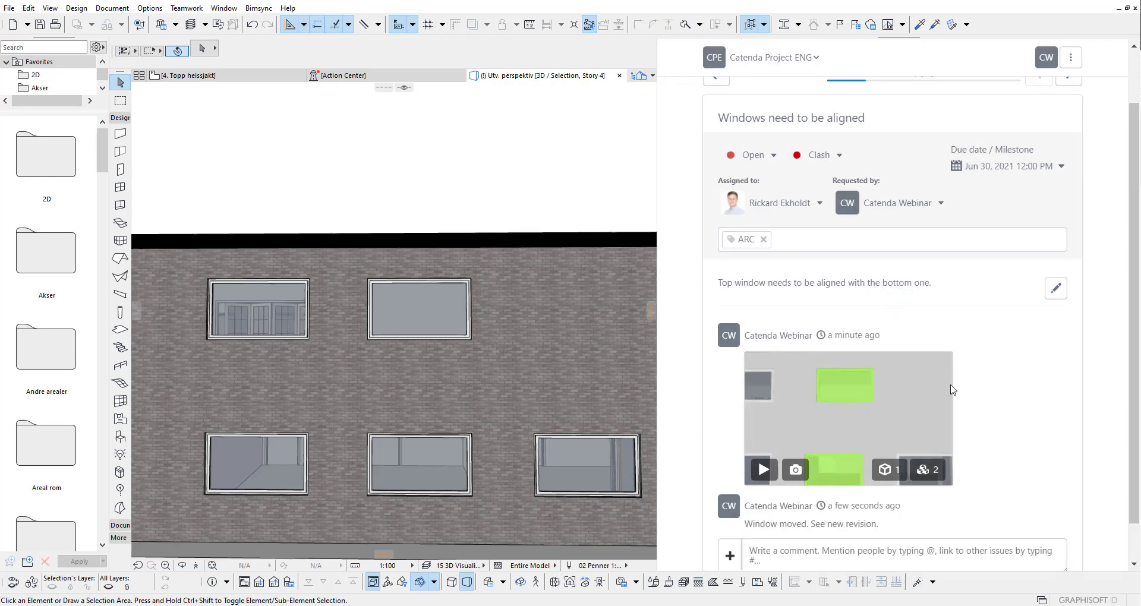
{"action": "scroll", "coordinate": [955, 392], "scroll_direction": "down", "scroll_amount": 1}
{"action": "scroll", "coordinate": [955, 428], "scroll_direction": "up", "scroll_amount": 3}
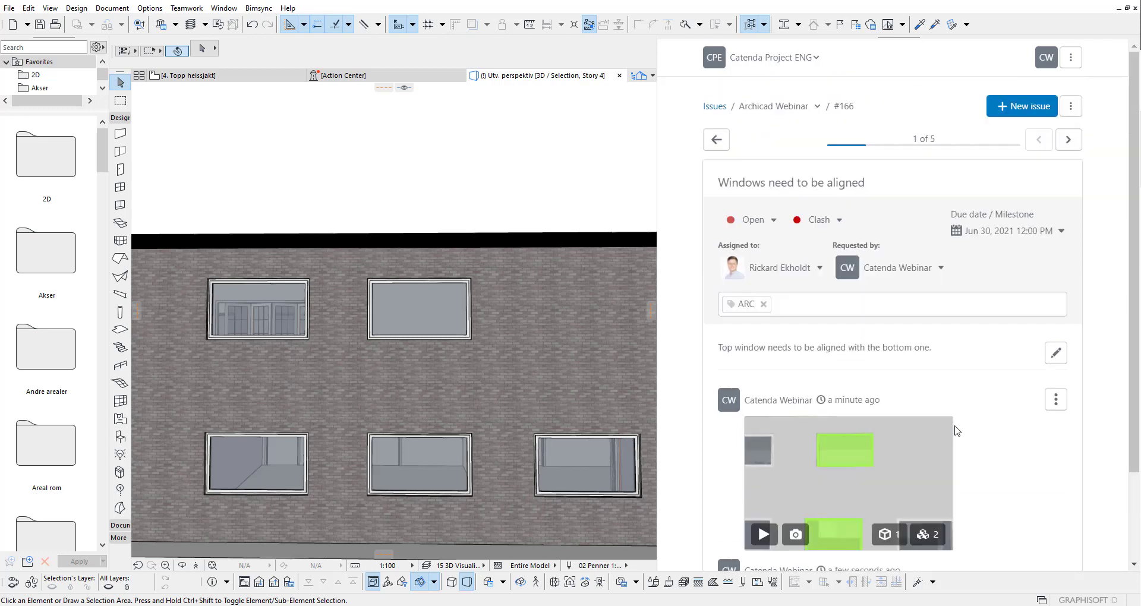
Step: Start an IFC upload targeting the Archicad webinar model
{"action": "left_click", "coordinate": [1070, 57]}
{"action": "left_click", "coordinate": [1013, 113]}
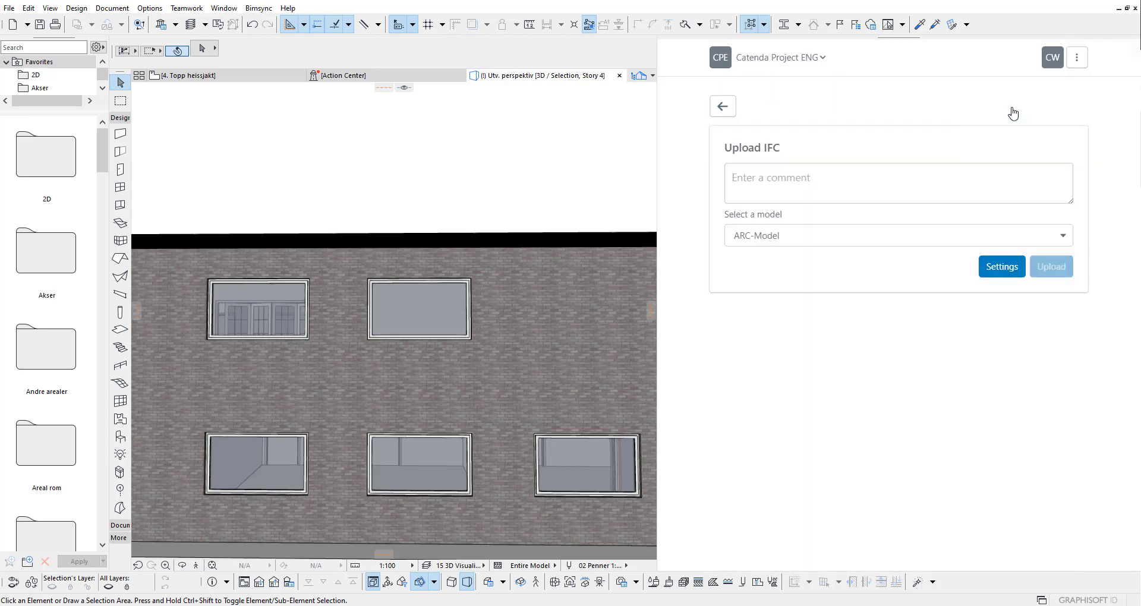
{"action": "left_click", "coordinate": [768, 240]}
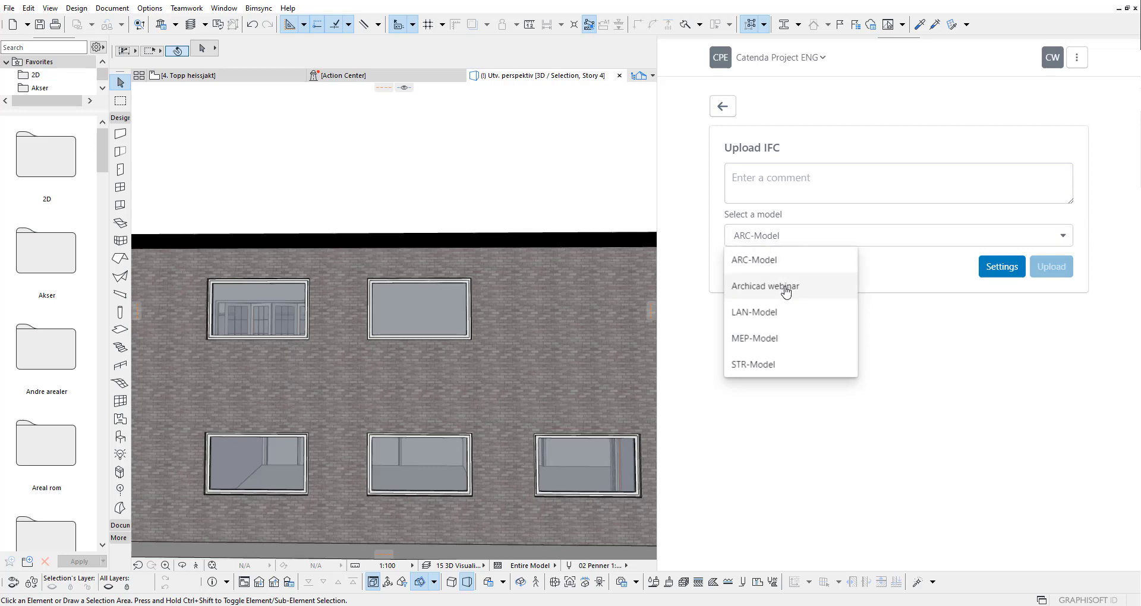
{"action": "left_click", "coordinate": [787, 288]}
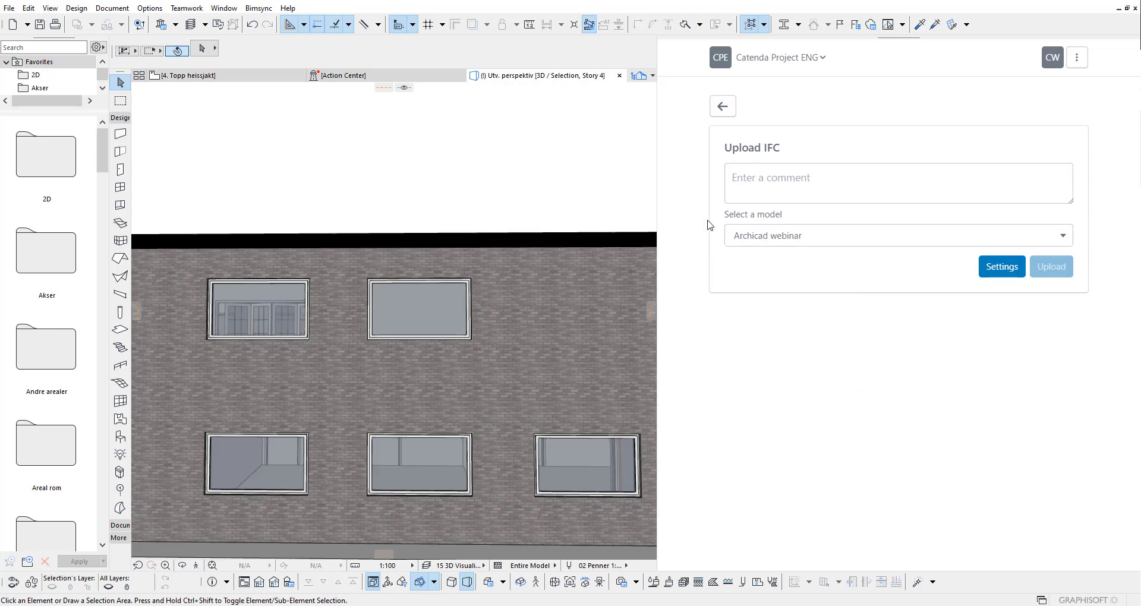
Step: Enter the upload comment 'Fixes based on issues'
{"action": "left_click", "coordinate": [757, 173]}
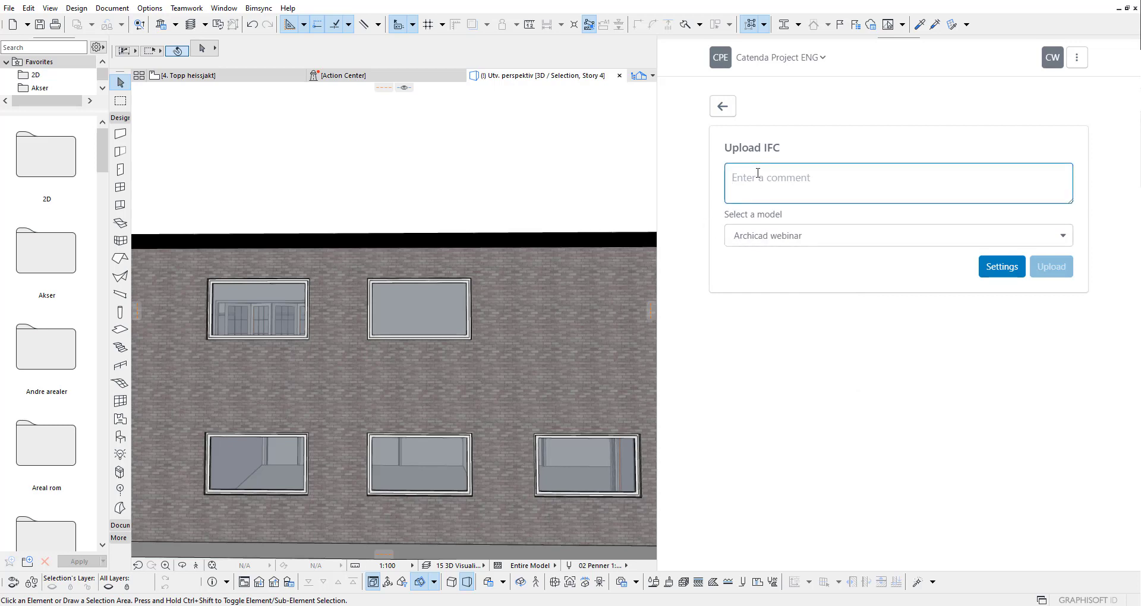
{"action": "type", "text": "Fixes"}
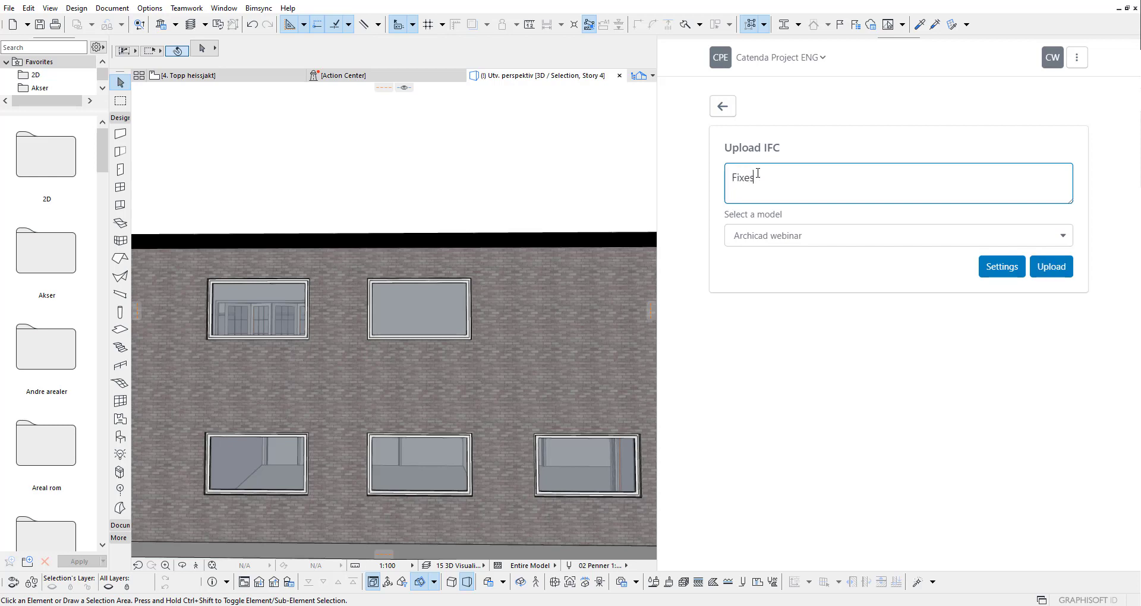
{"action": "type", "text": " based on oss"}
{"action": "key", "text": "BackSpace"}
{"action": "key", "text": "BackSpace"}
{"action": "type", "text": "issu"}
{"action": "left_click", "coordinate": [699, 176]}
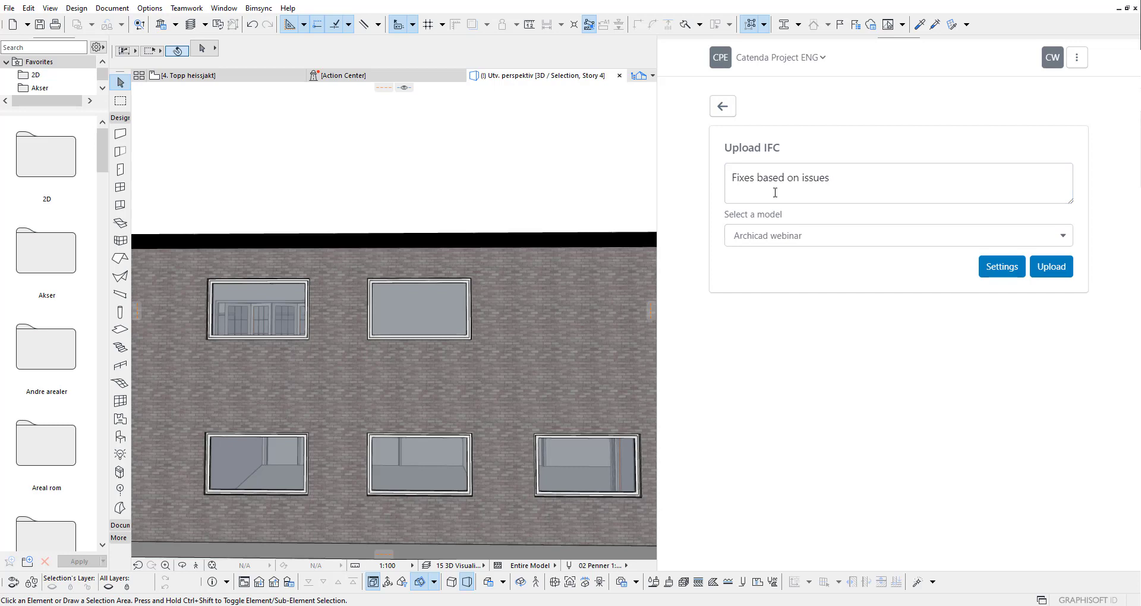
Step: Accept the IFC export settings with Utv. perspektiv view and Standardeksport translator
{"action": "left_click", "coordinate": [1002, 266]}
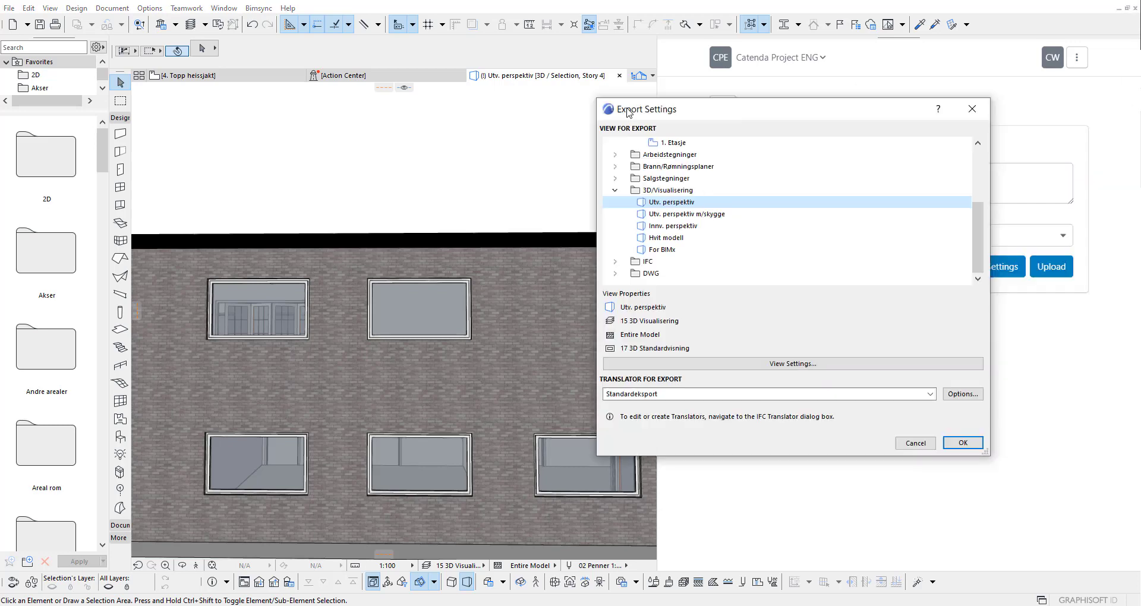
{"action": "left_click_drag", "start_coordinate": [746, 113], "coordinate": [450, 98]}
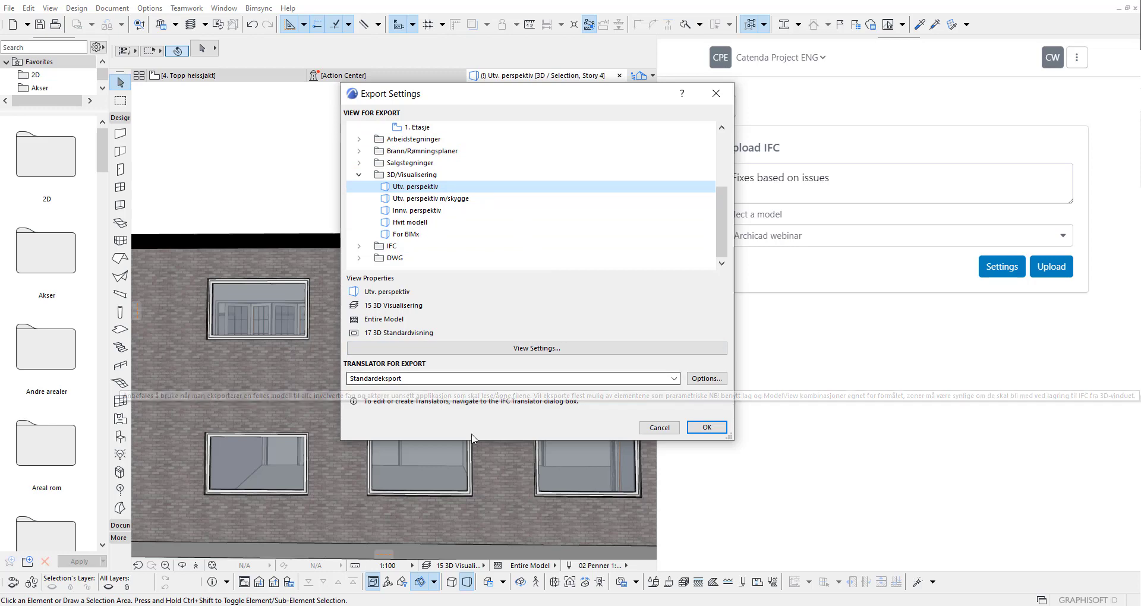
{"action": "left_click", "coordinate": [707, 428]}
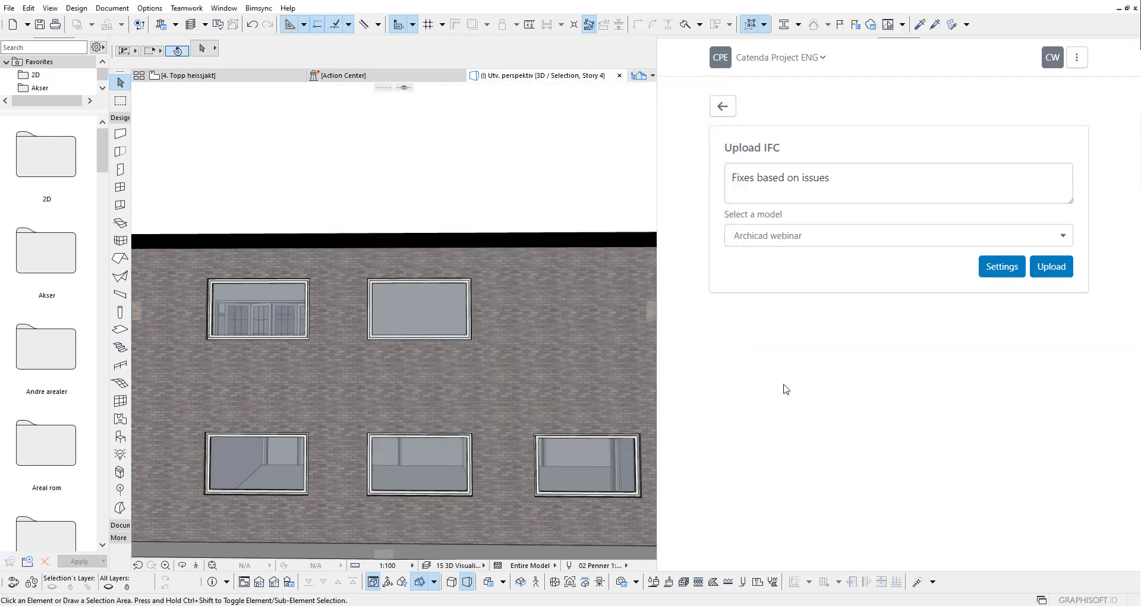
Step: Upload the model as revision #4 of Archicad webinar and dismiss the processed notification
{"action": "left_click", "coordinate": [1050, 267]}
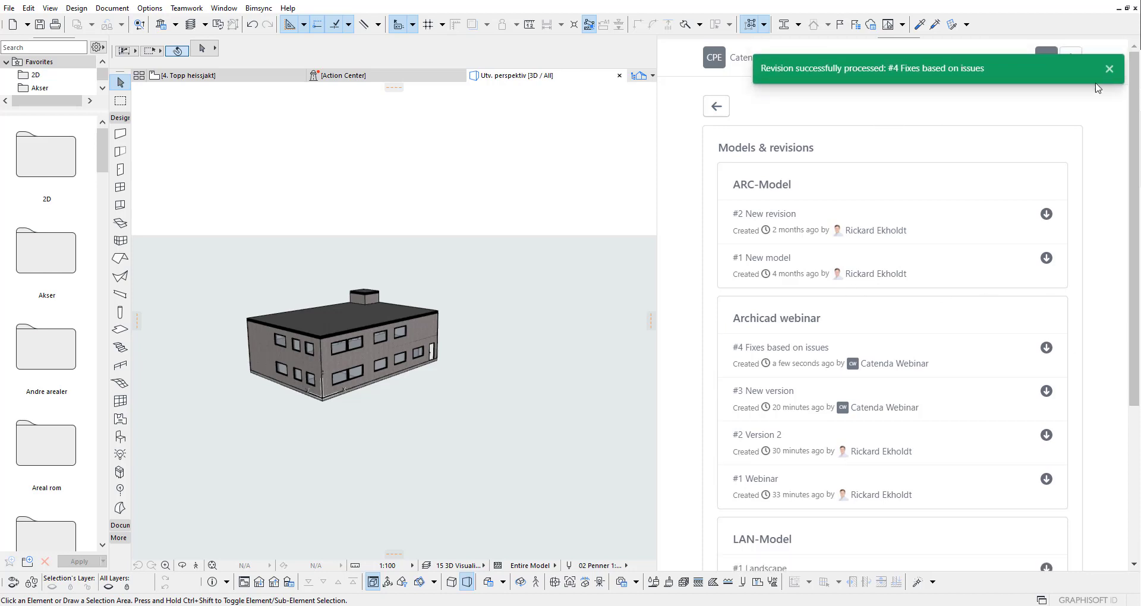
{"action": "left_click", "coordinate": [1108, 69]}
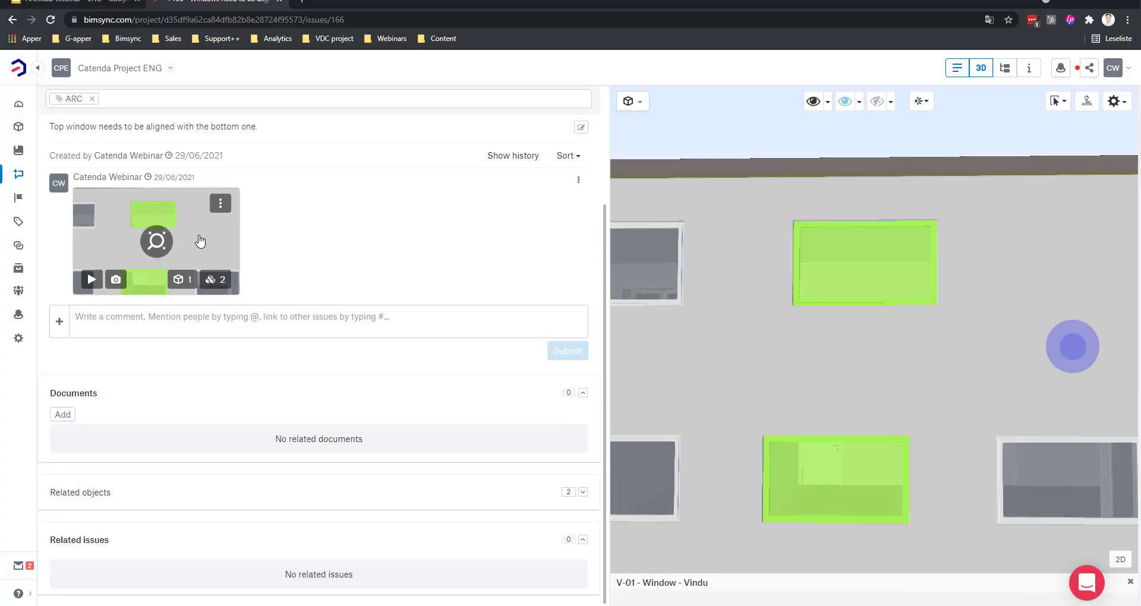
Step: Load Archicad webinar #4 in Bimsync's 3D viewer and preview the issue #166 snapshot
{"action": "left_click", "coordinate": [19, 128]}
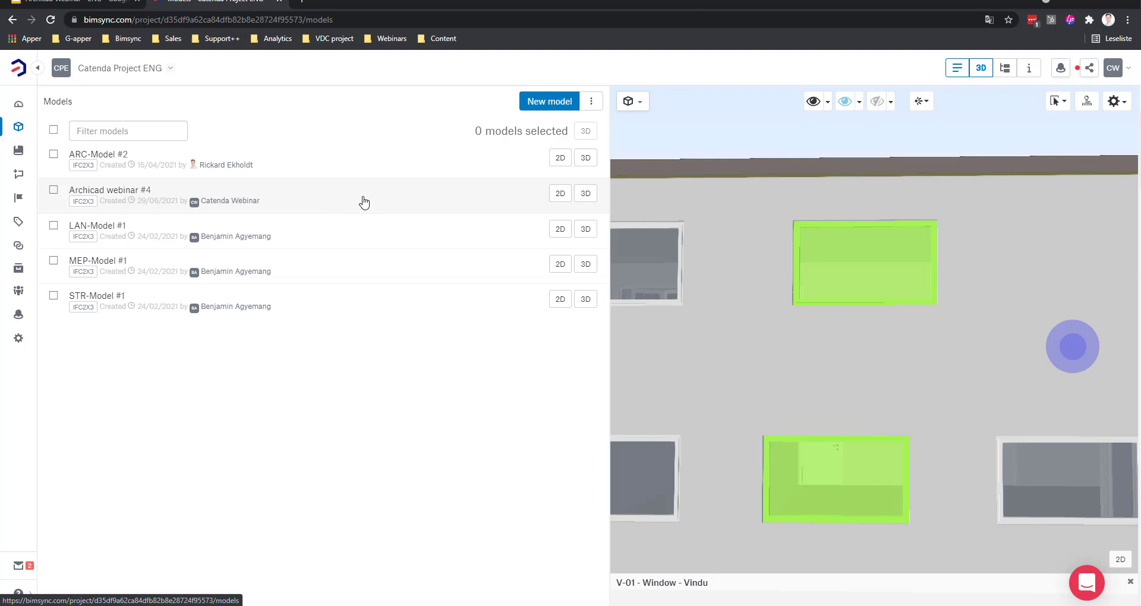
{"action": "left_click", "coordinate": [585, 196]}
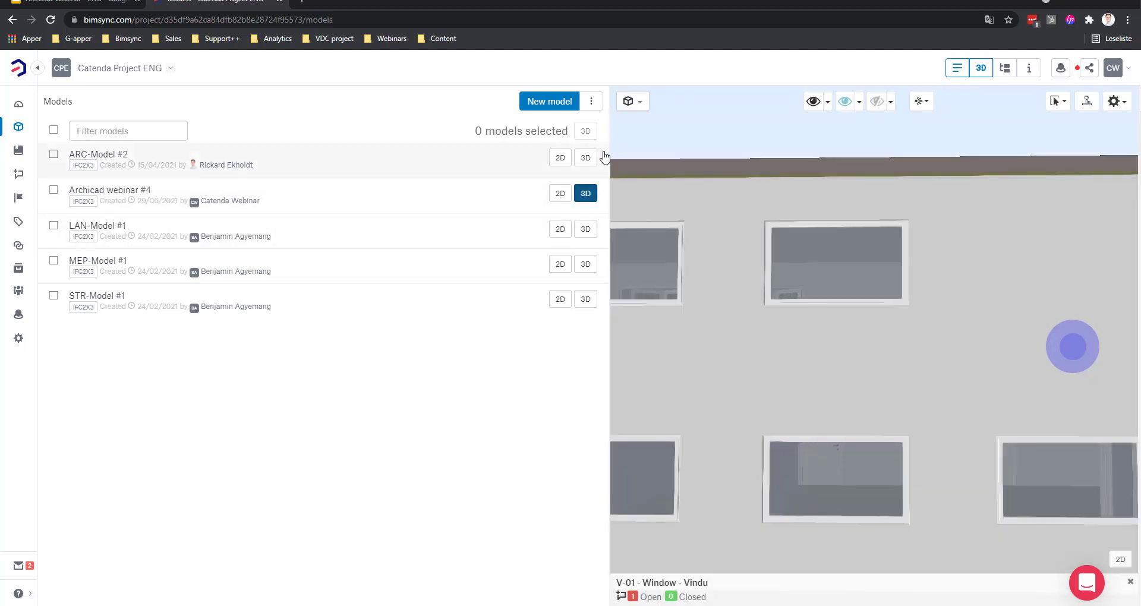
{"action": "left_click_drag", "start_coordinate": [603, 155], "coordinate": [93, 161]}
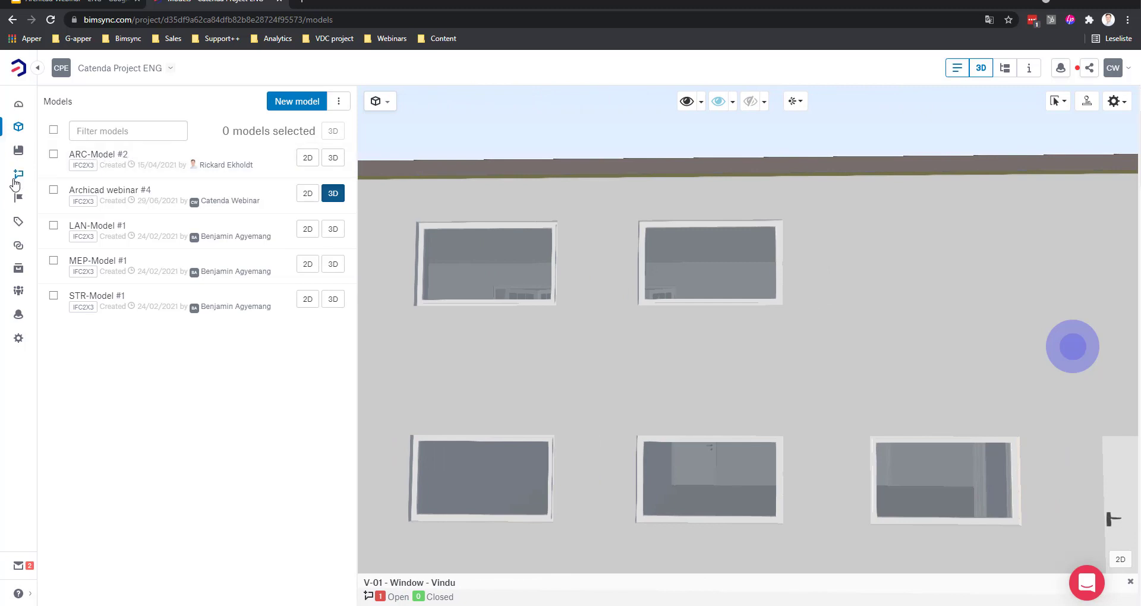
{"action": "left_click", "coordinate": [18, 174]}
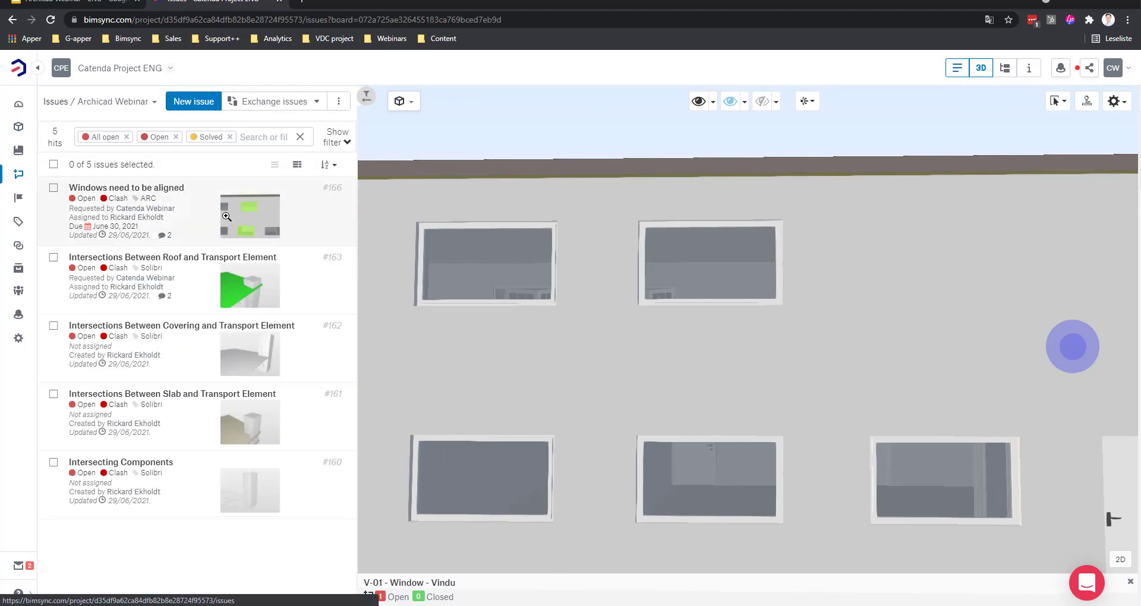
{"action": "left_click", "coordinate": [249, 215]}
{"action": "left_click", "coordinate": [887, 95]}
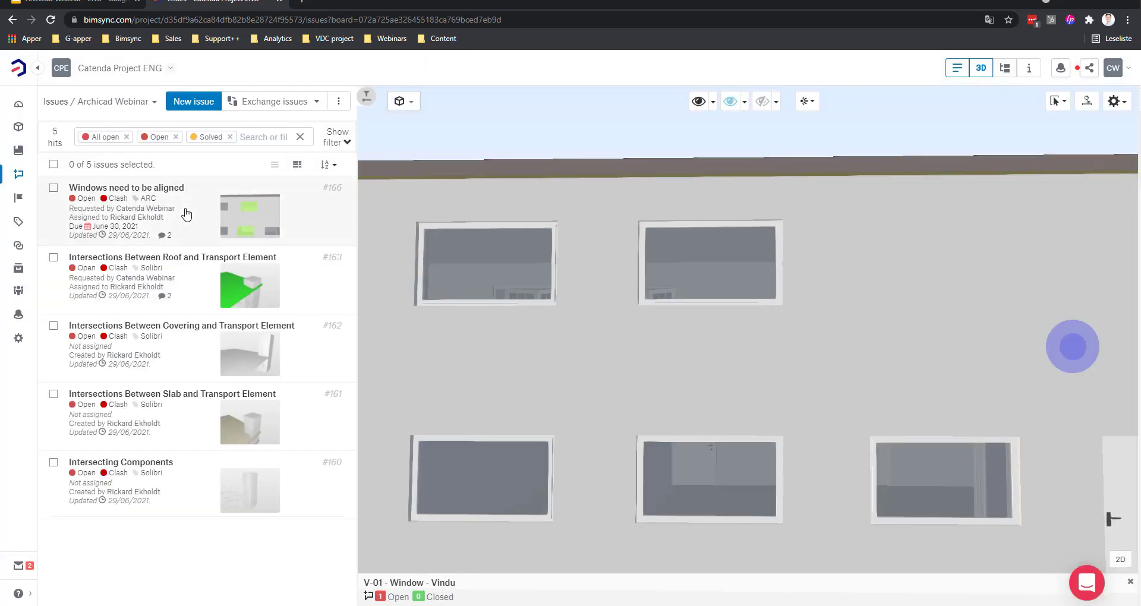
Step: Open issue #166, load its comment viewpoint, and orbit to inspect the realigned windows
{"action": "left_click", "coordinate": [186, 214]}
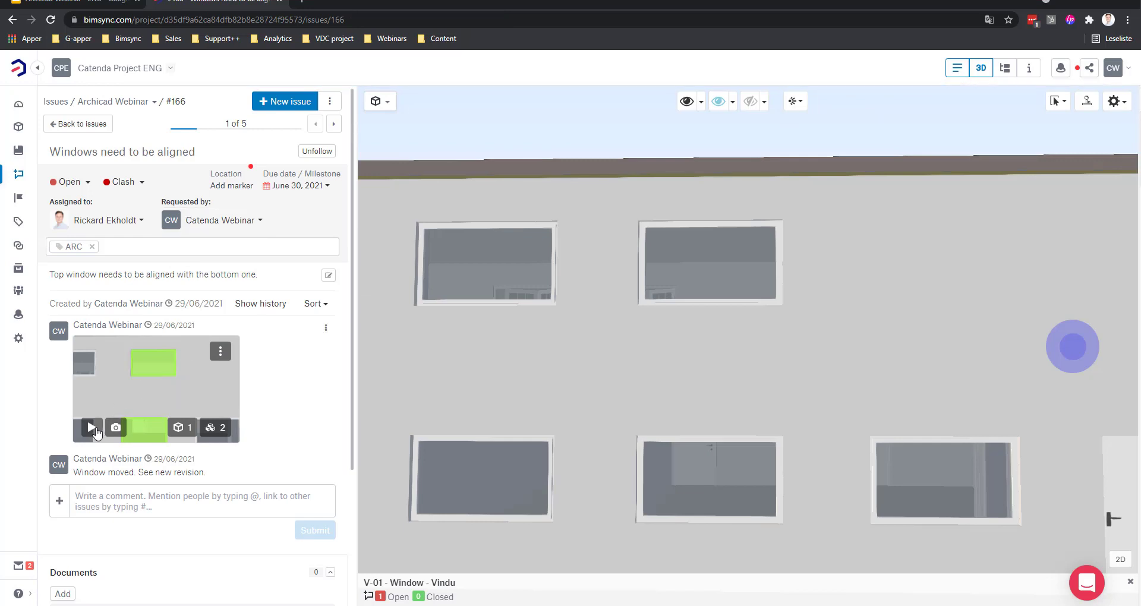
{"action": "left_click", "coordinate": [118, 411]}
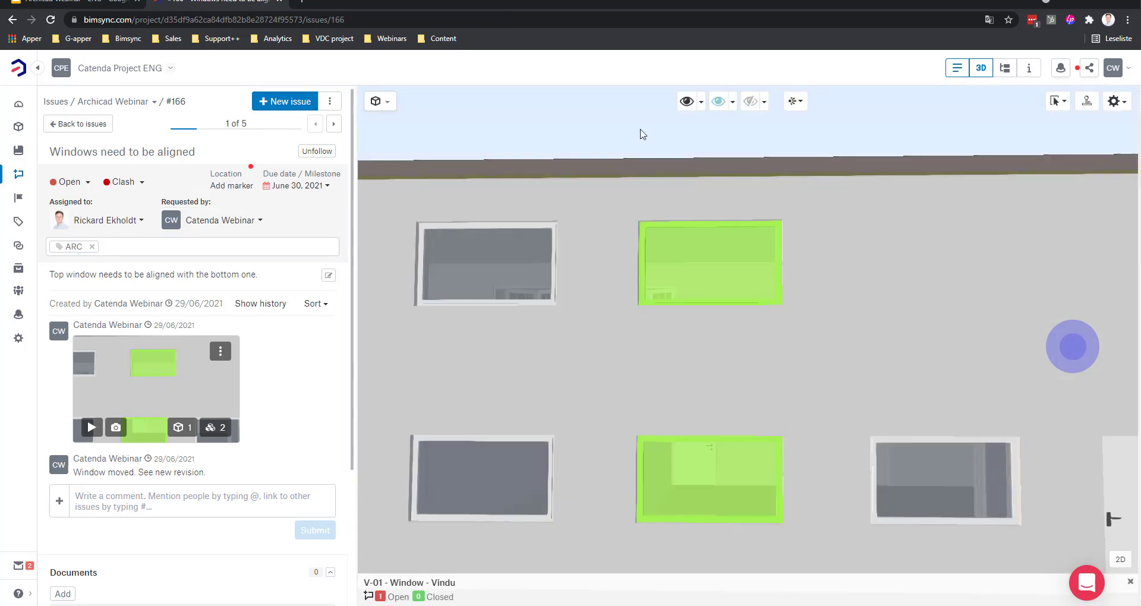
{"action": "left_click", "coordinate": [641, 133]}
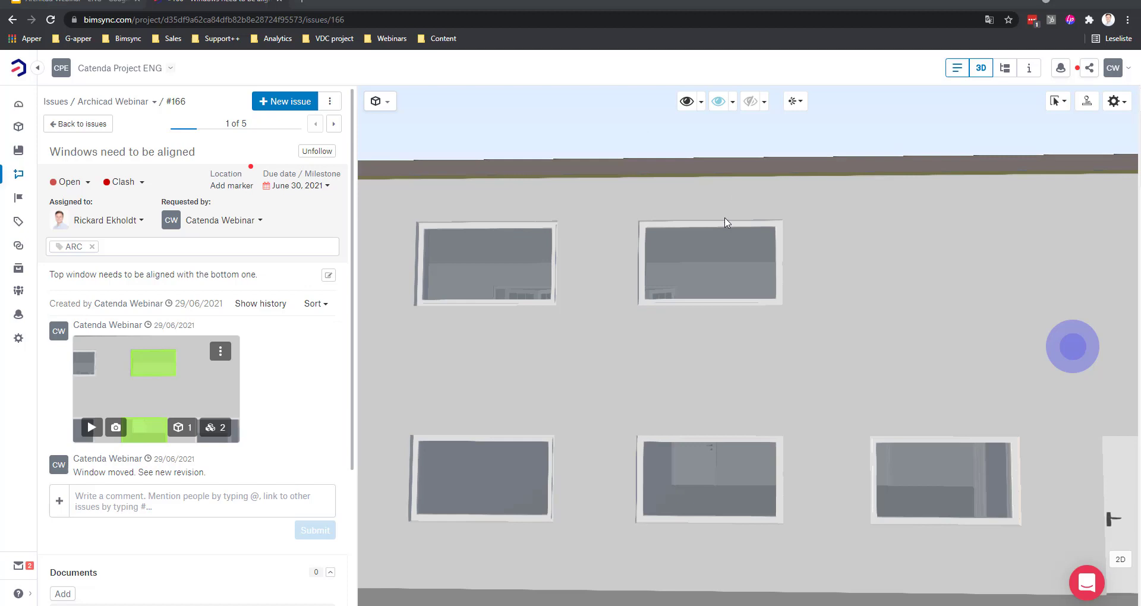
{"action": "scroll", "coordinate": [725, 223], "scroll_direction": "down", "scroll_amount": 5}
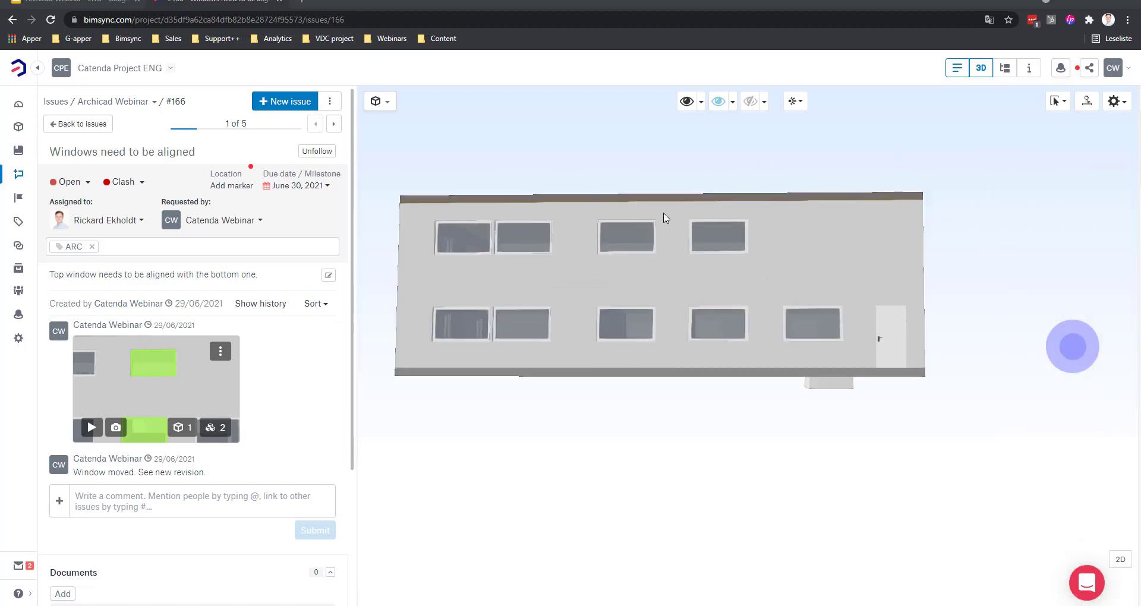
{"action": "left_click", "coordinate": [663, 215]}
{"action": "left_click_drag", "start_coordinate": [668, 248], "coordinate": [696, 285]}
{"action": "left_click_drag", "start_coordinate": [700, 242], "coordinate": [652, 284]}
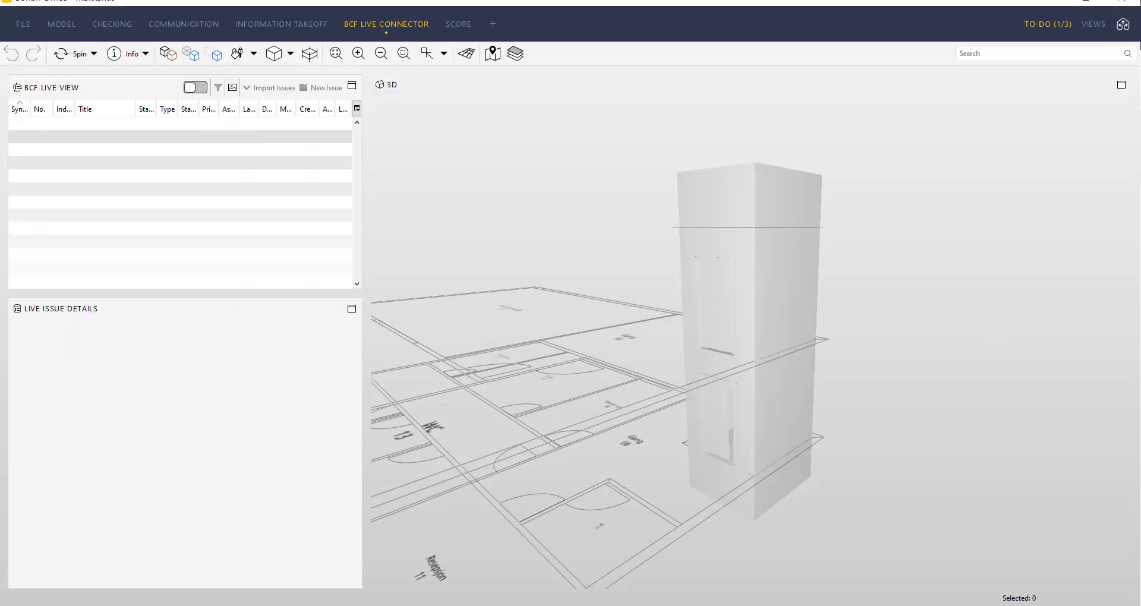
Step: Sync BCF Live Connector to the Archicad Webinar project on the Catenda Project ENG server
{"action": "left_click", "coordinate": [196, 89]}
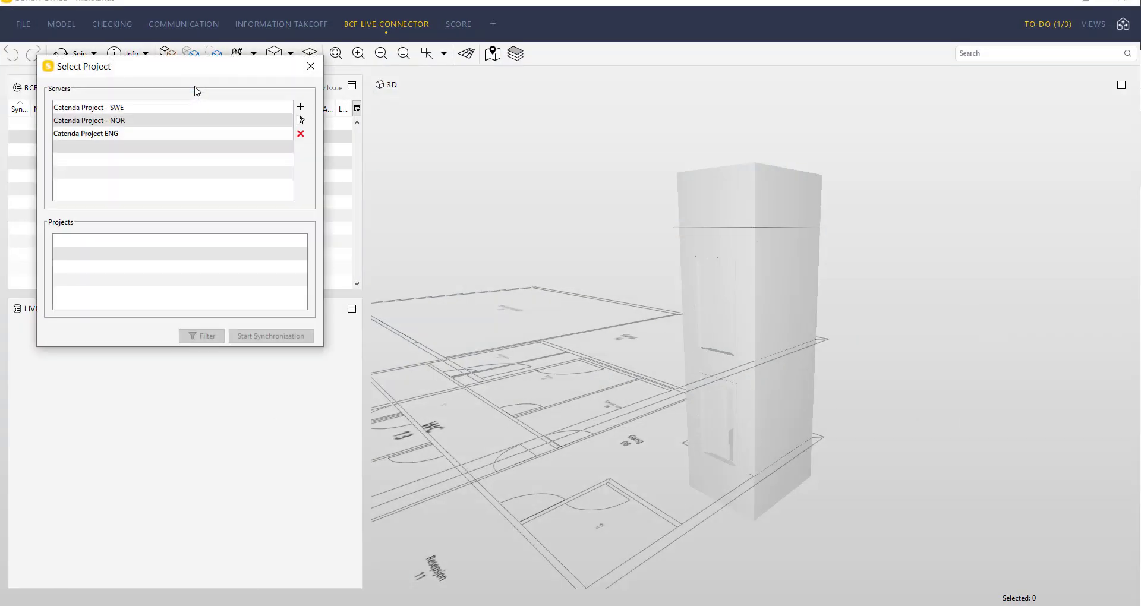
{"action": "left_click", "coordinate": [114, 134]}
{"action": "left_click", "coordinate": [108, 244]}
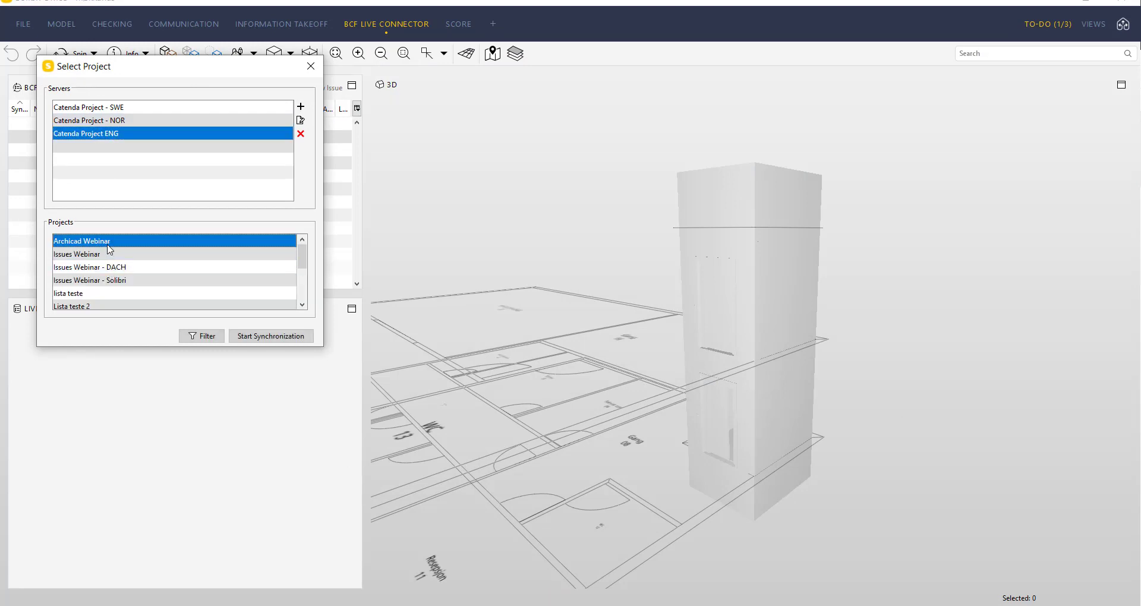
{"action": "left_click", "coordinate": [270, 337]}
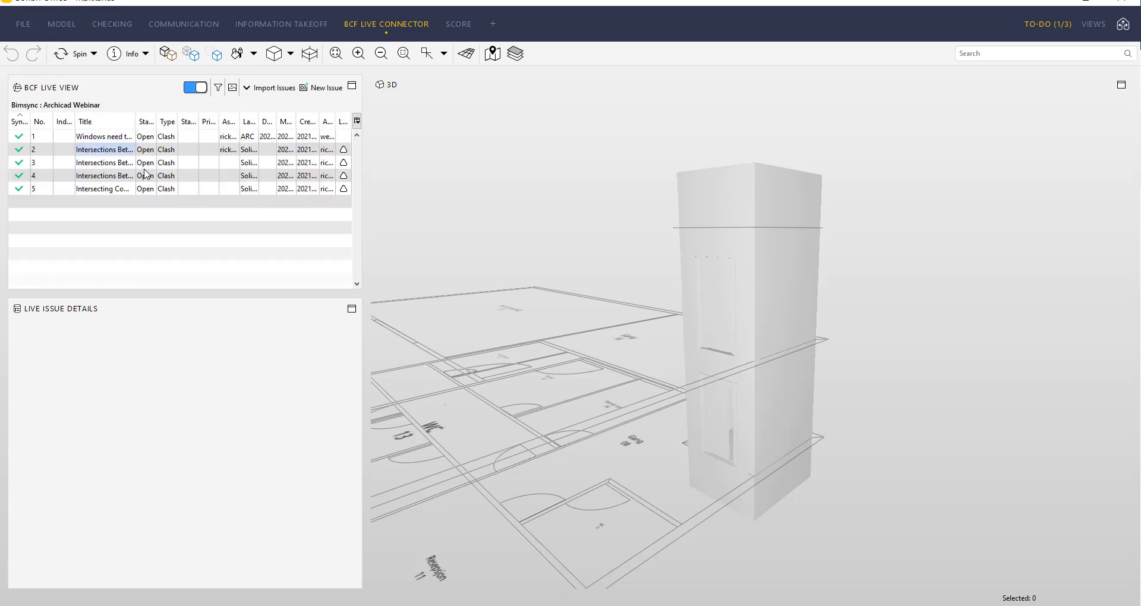
Step: View each synced issue's viewpoint, widen the issue panel, and open the roof and transport element issue
{"action": "left_click", "coordinate": [117, 138]}
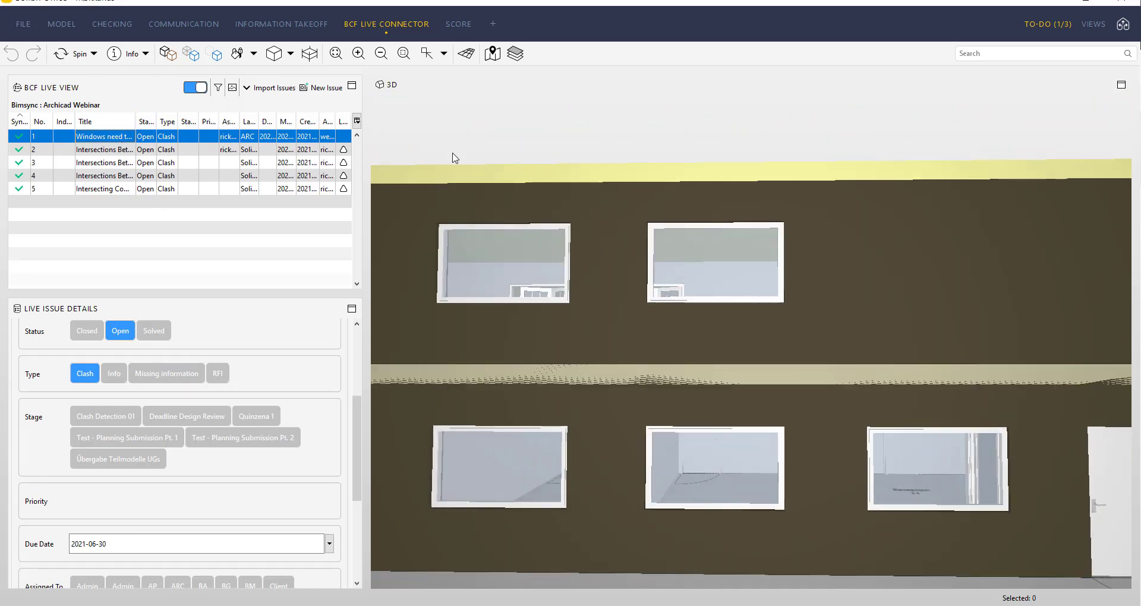
{"action": "left_click", "coordinate": [99, 151]}
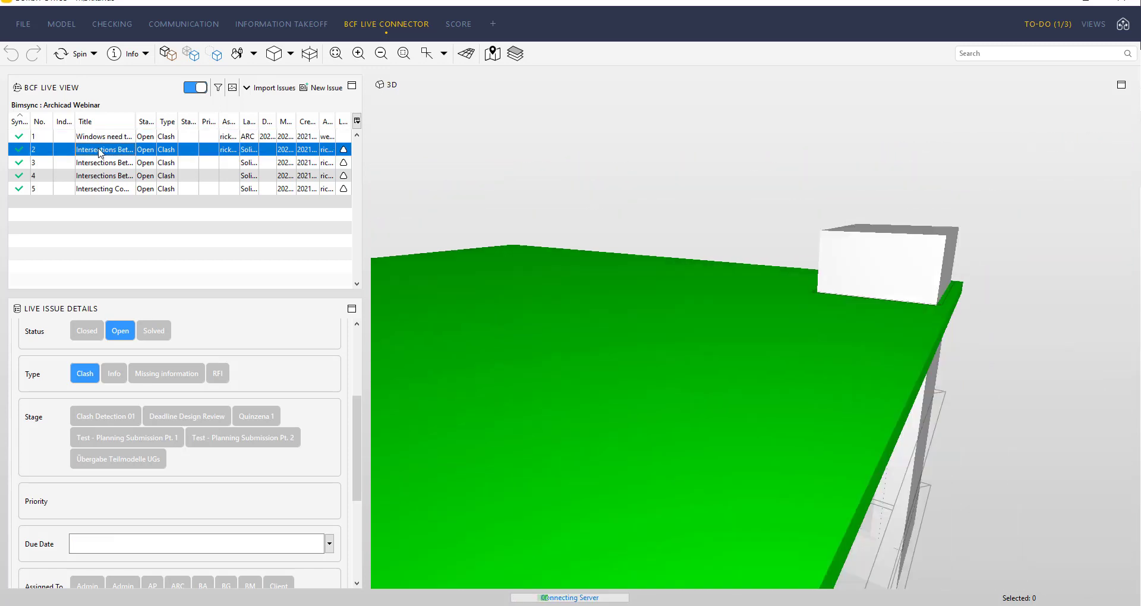
{"action": "key", "text": "Down"}
{"action": "key", "text": "Down"}
{"action": "key", "text": "Down"}
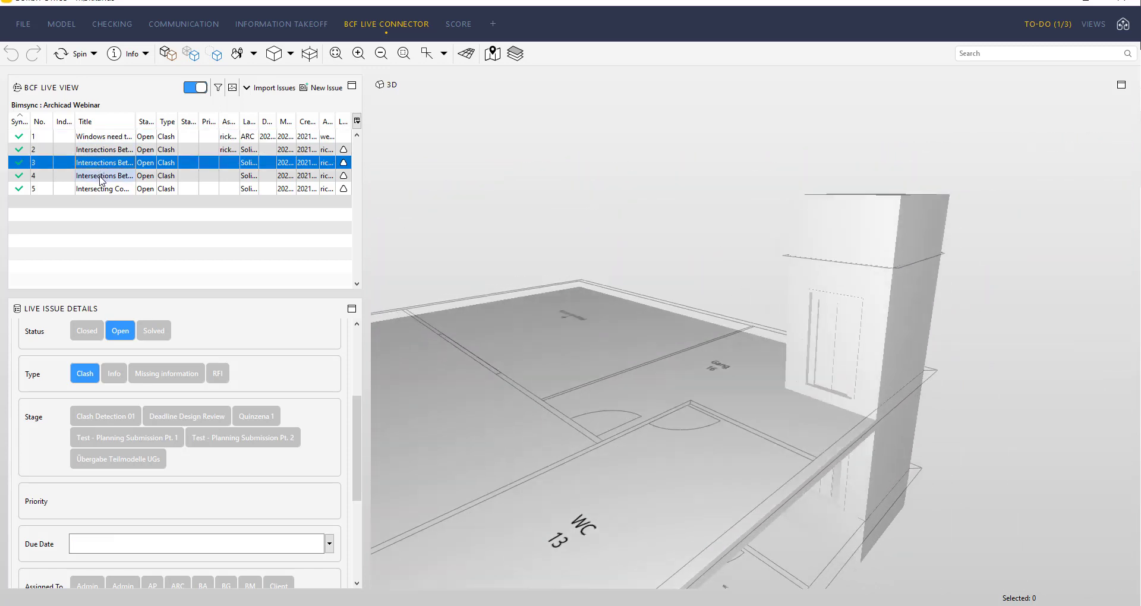
{"action": "left_click", "coordinate": [109, 140]}
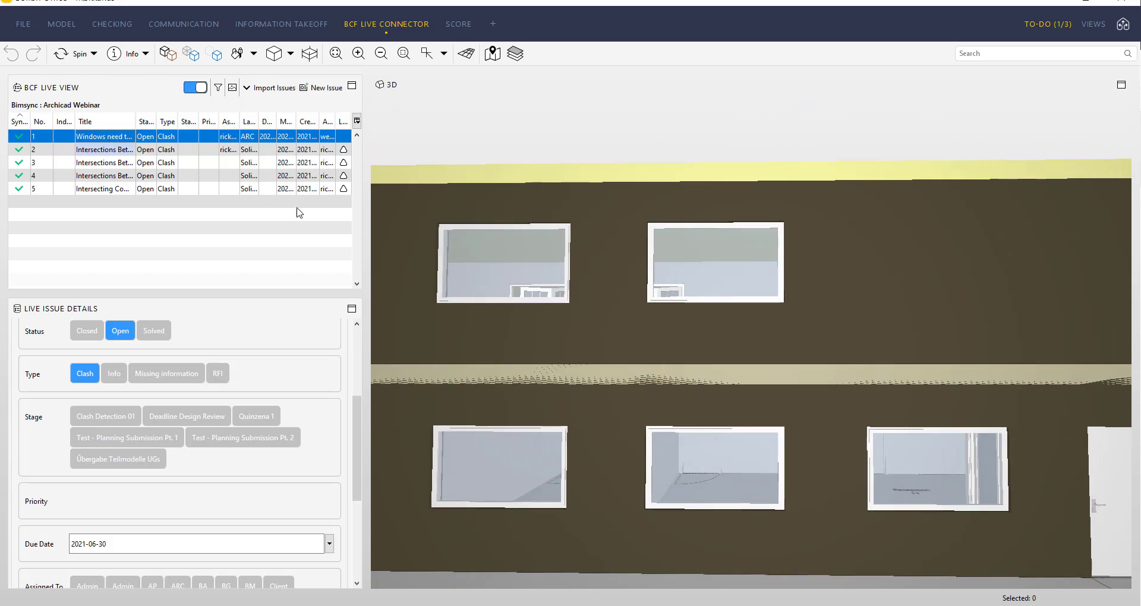
{"action": "left_click_drag", "start_coordinate": [370, 234], "coordinate": [388, 234]}
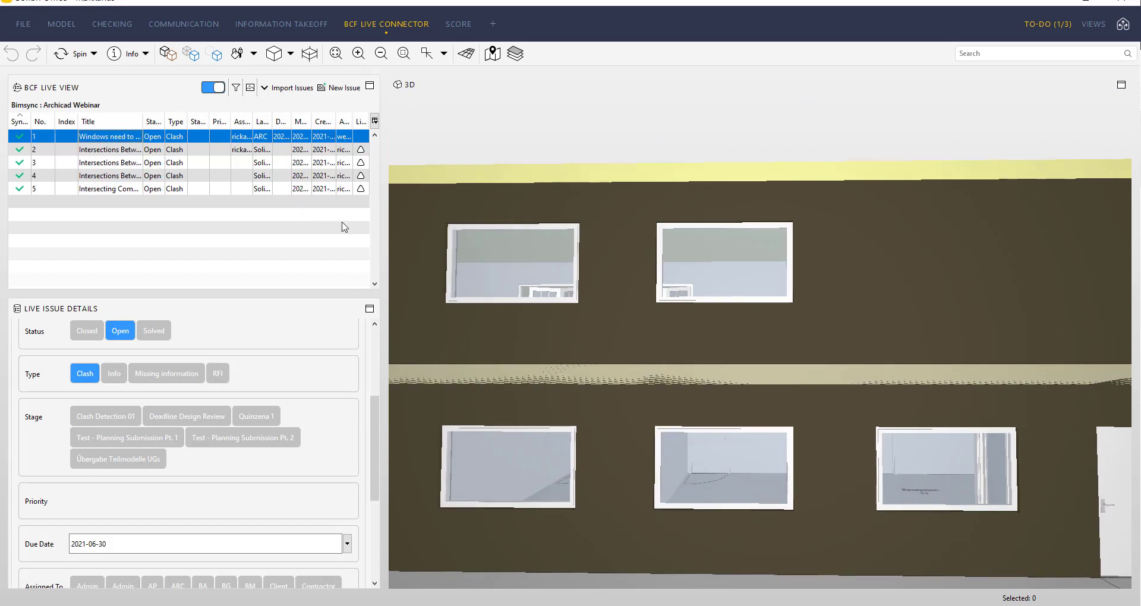
{"action": "left_click", "coordinate": [104, 151]}
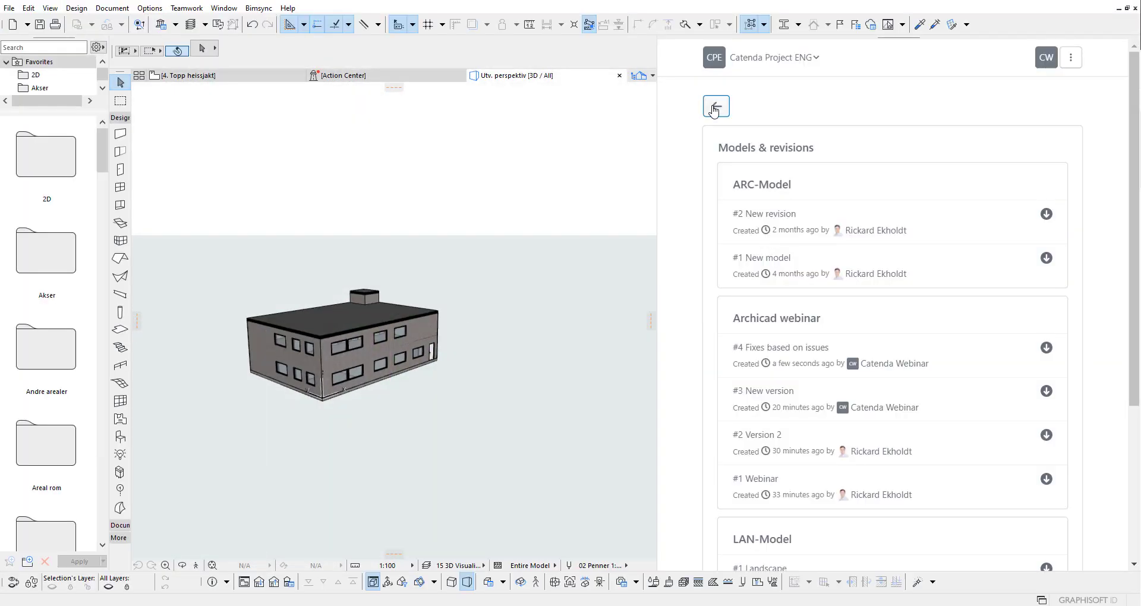
Step: Open issue #163 (roof and transport element) and jump to its viewpoint
{"action": "left_click", "coordinate": [714, 108]}
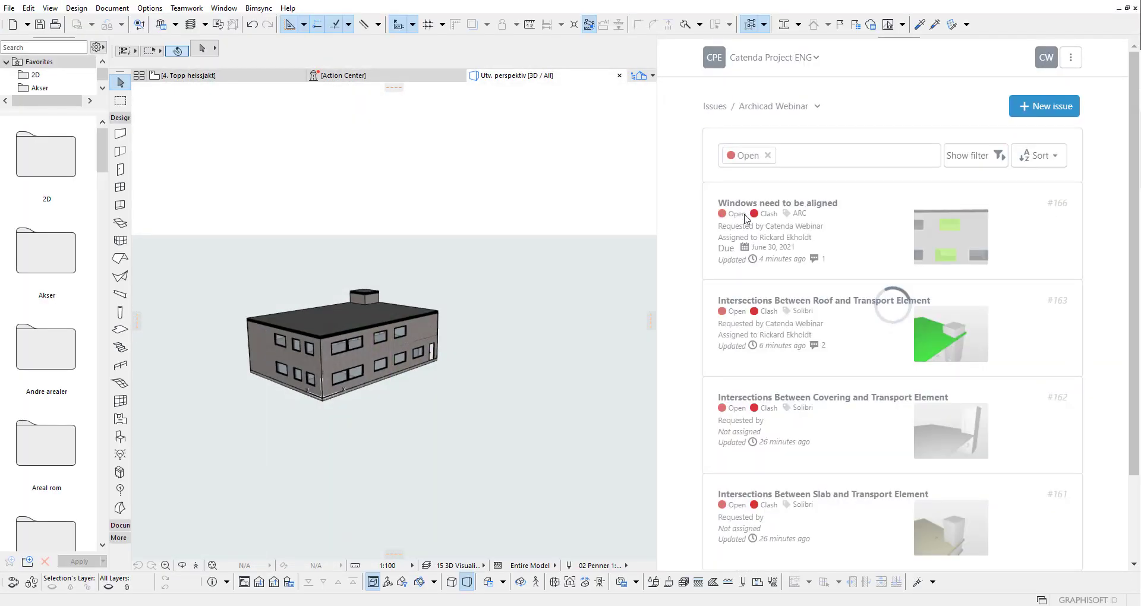
{"action": "left_click", "coordinate": [855, 334]}
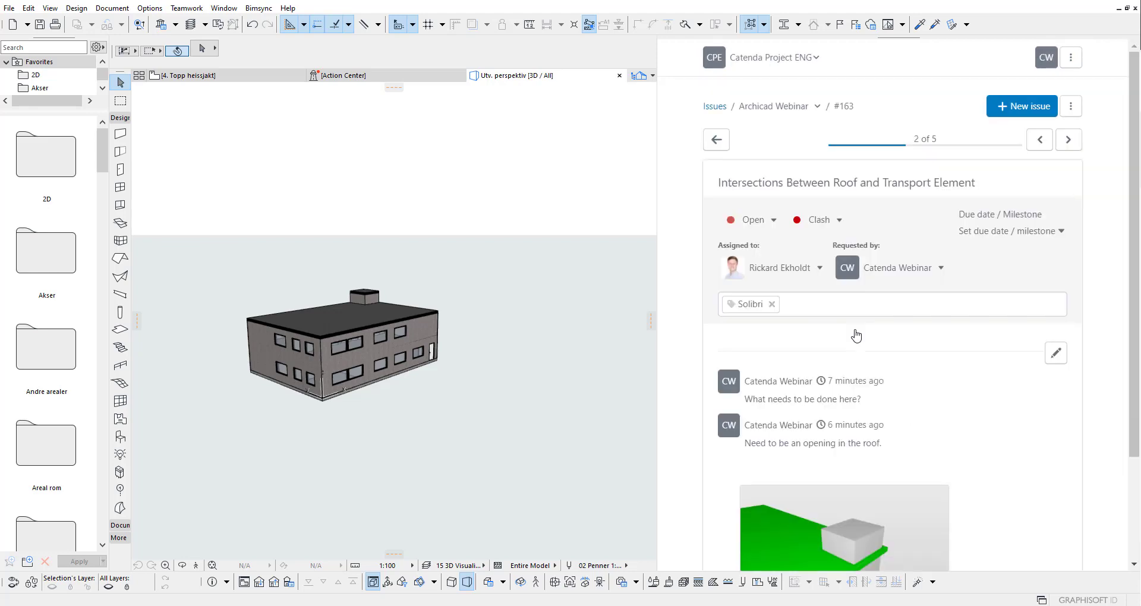
{"action": "scroll", "coordinate": [855, 333], "scroll_direction": "down", "scroll_amount": 4}
{"action": "left_click", "coordinate": [759, 471]}
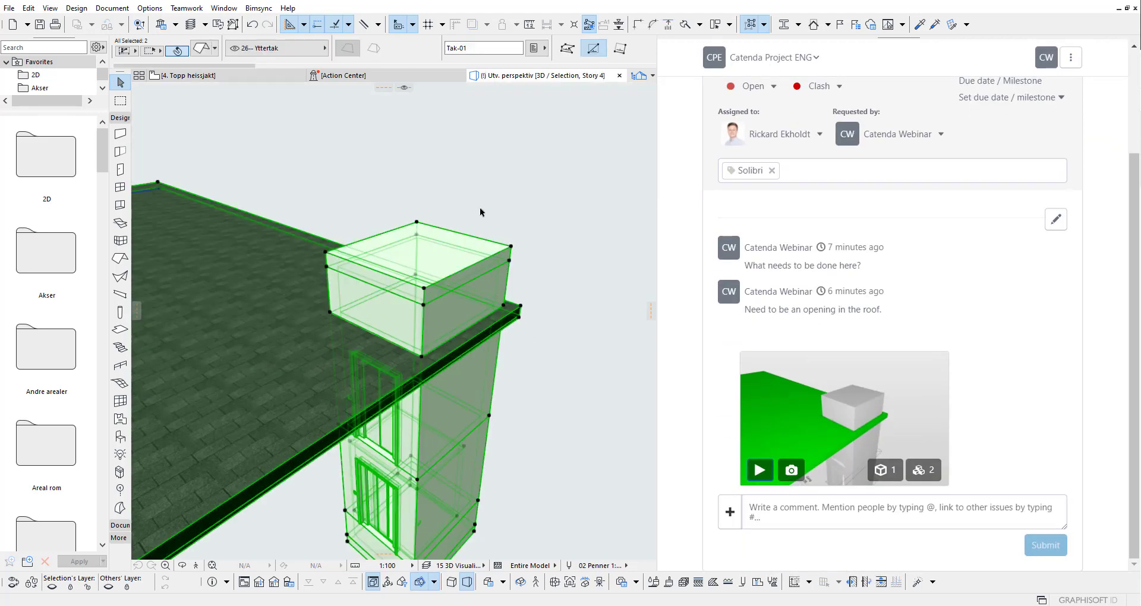
Step: Post the comment 'Test with Solibri' on issue #163 and return to Solibri
{"action": "left_click", "coordinate": [791, 509]}
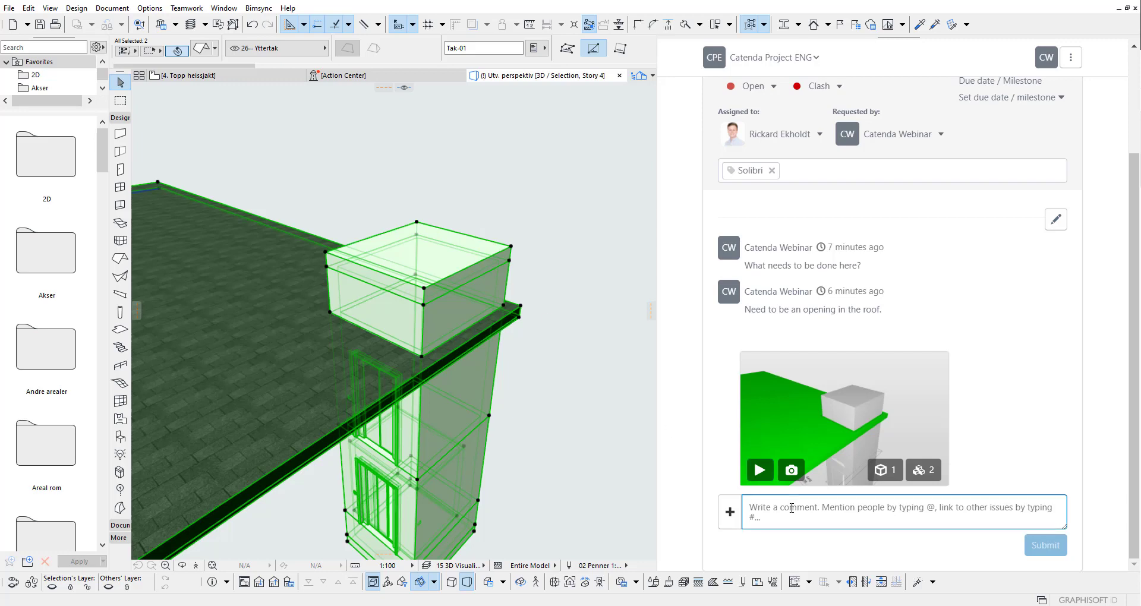
{"action": "type", "text": "Test"}
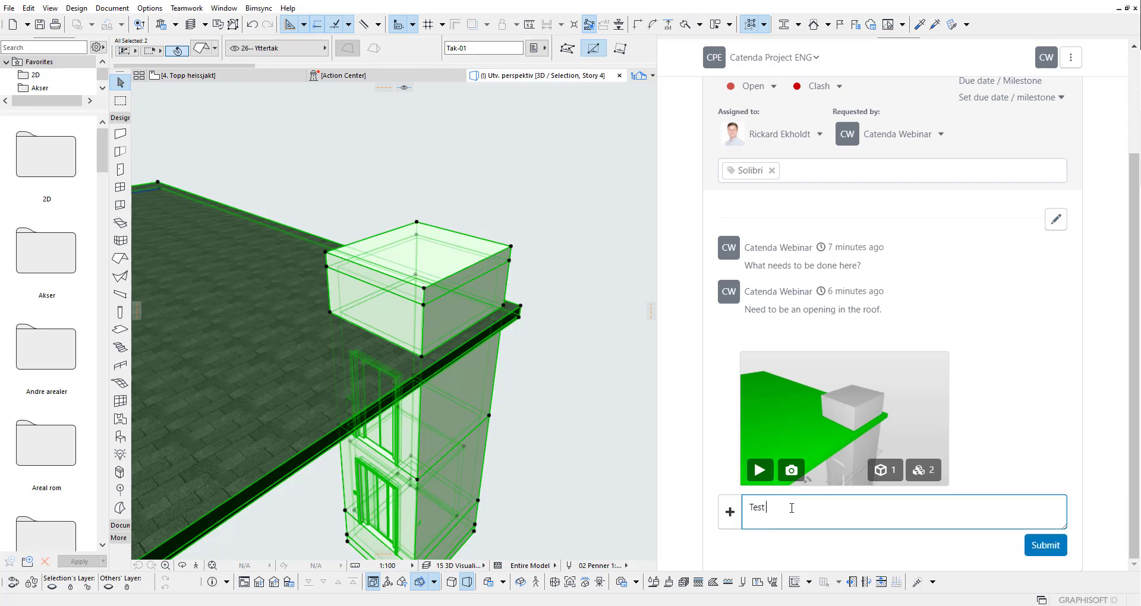
{"action": "type", "text": " with Solibri"}
{"action": "left_click", "coordinate": [1045, 545]}
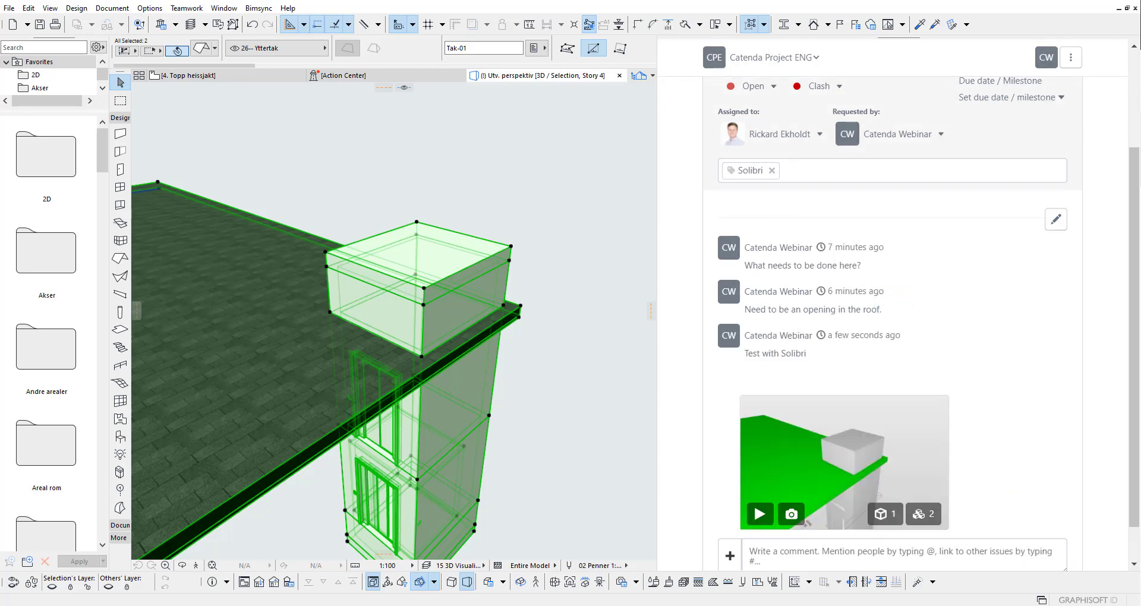
{"action": "key", "text": "alt+Tab"}
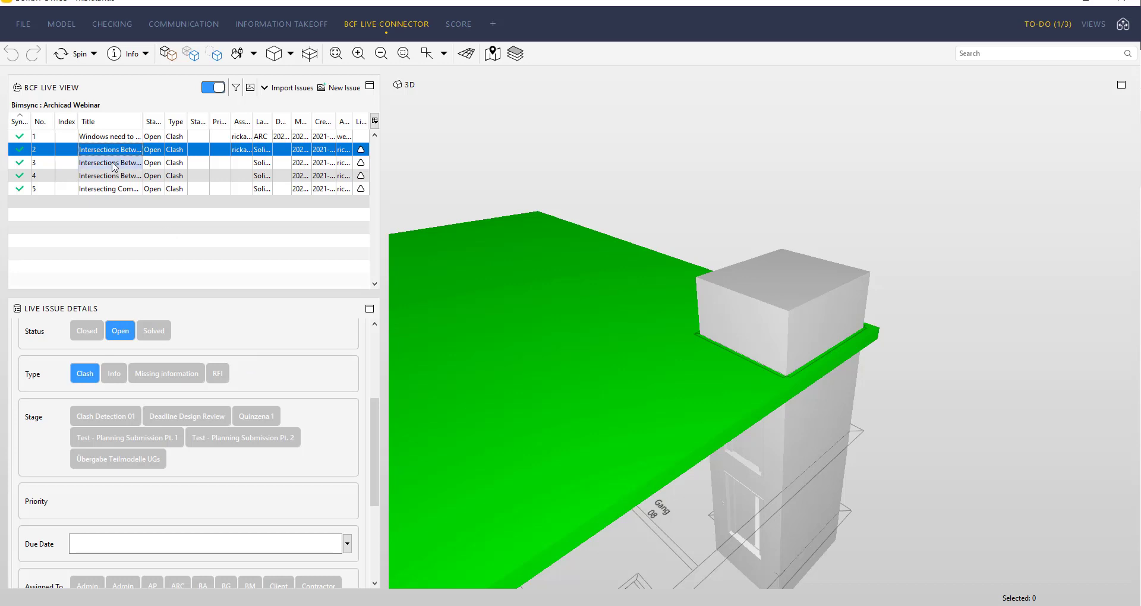
Step: Check the roof issue's comments for the newly synced 'Test with Solibri' comment
{"action": "left_click_drag", "start_coordinate": [380, 443], "coordinate": [377, 382]}
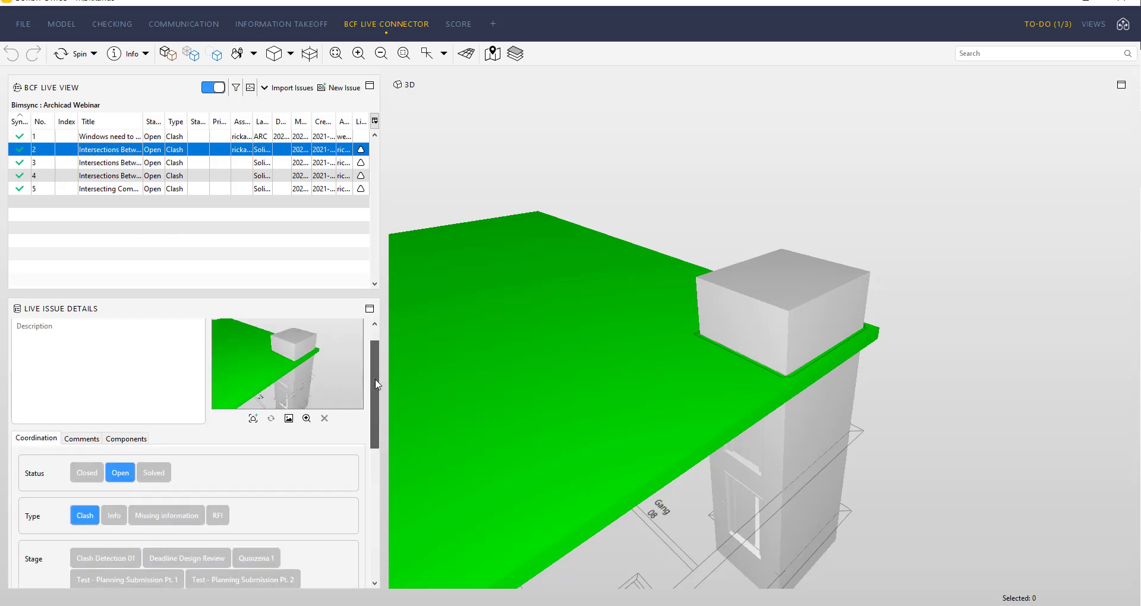
{"action": "left_click", "coordinate": [82, 438]}
{"action": "left_click", "coordinate": [91, 498]}
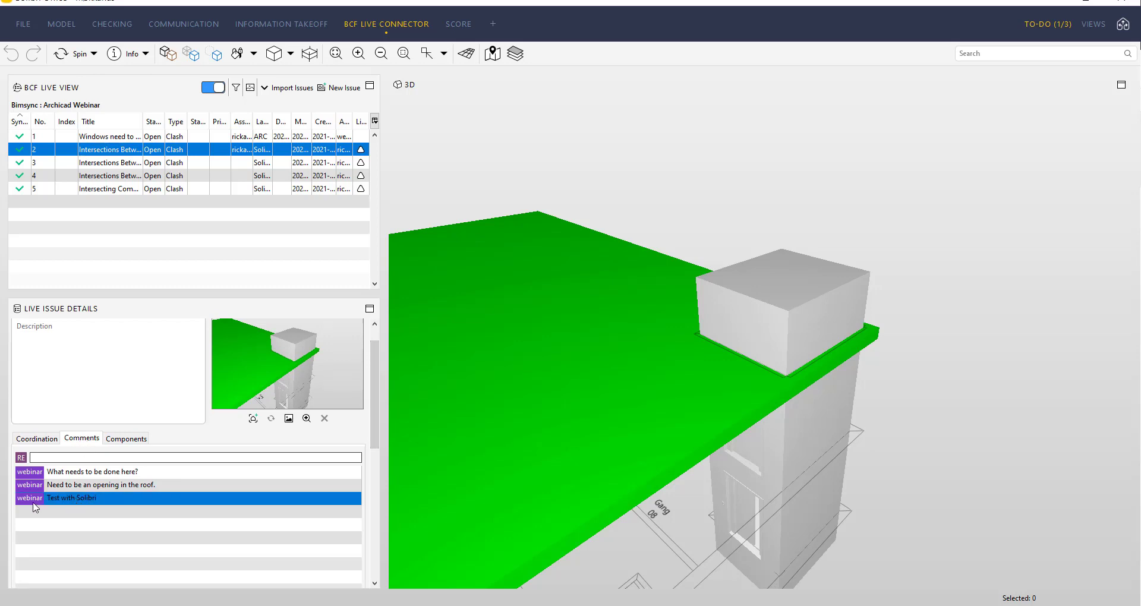
Step: Add the ARC and Webinar 02 labels to the roof issue under Coordination
{"action": "left_click_drag", "start_coordinate": [378, 417], "coordinate": [378, 380]}
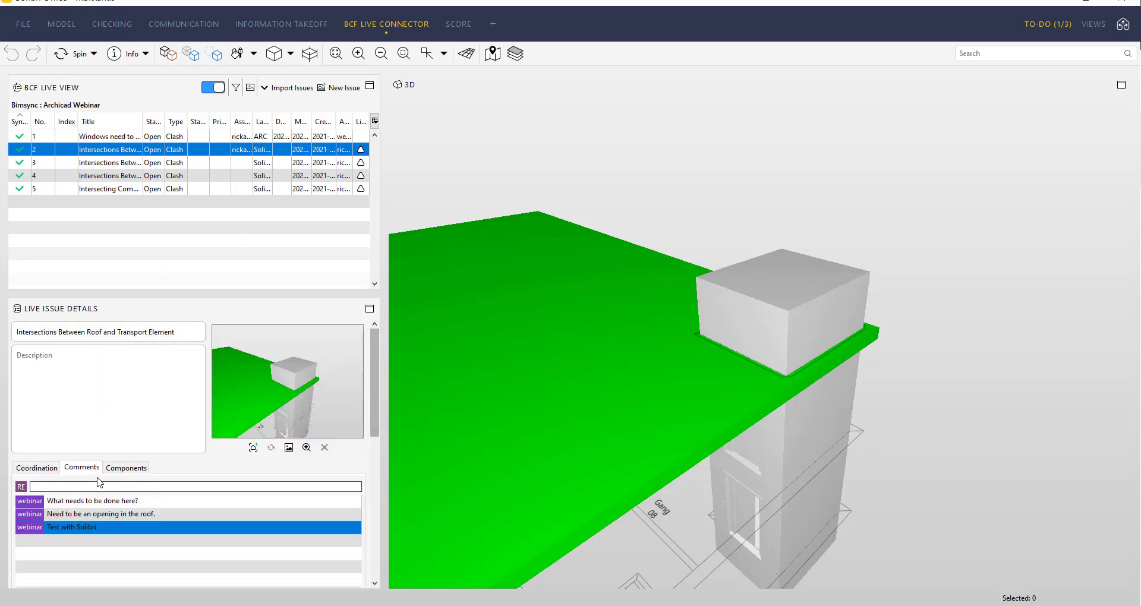
{"action": "left_click", "coordinate": [38, 467]}
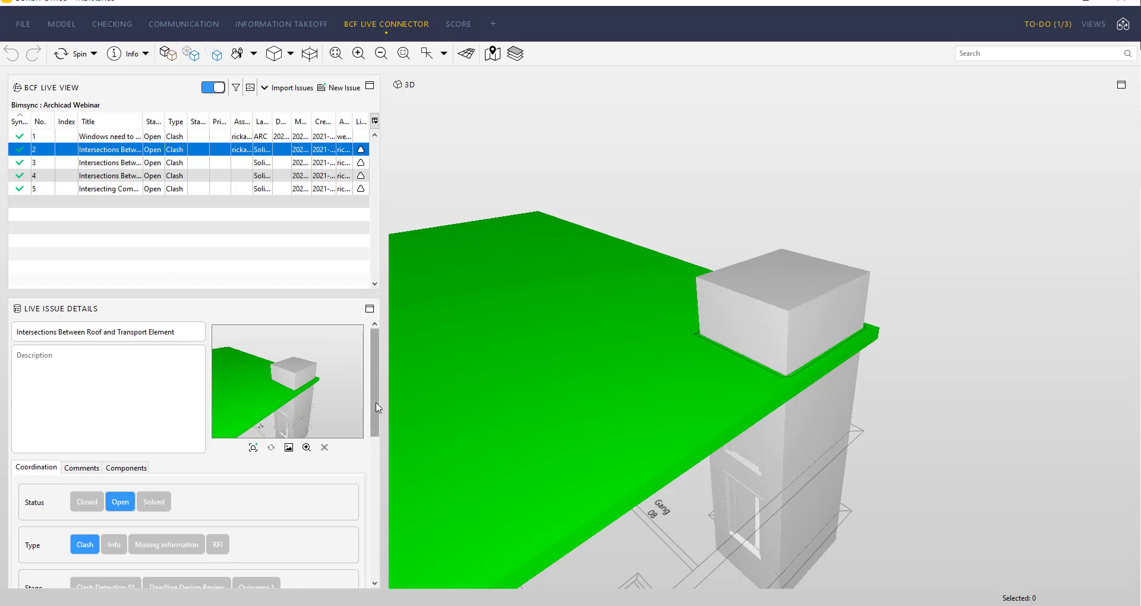
{"action": "left_click_drag", "start_coordinate": [376, 407], "coordinate": [385, 548]}
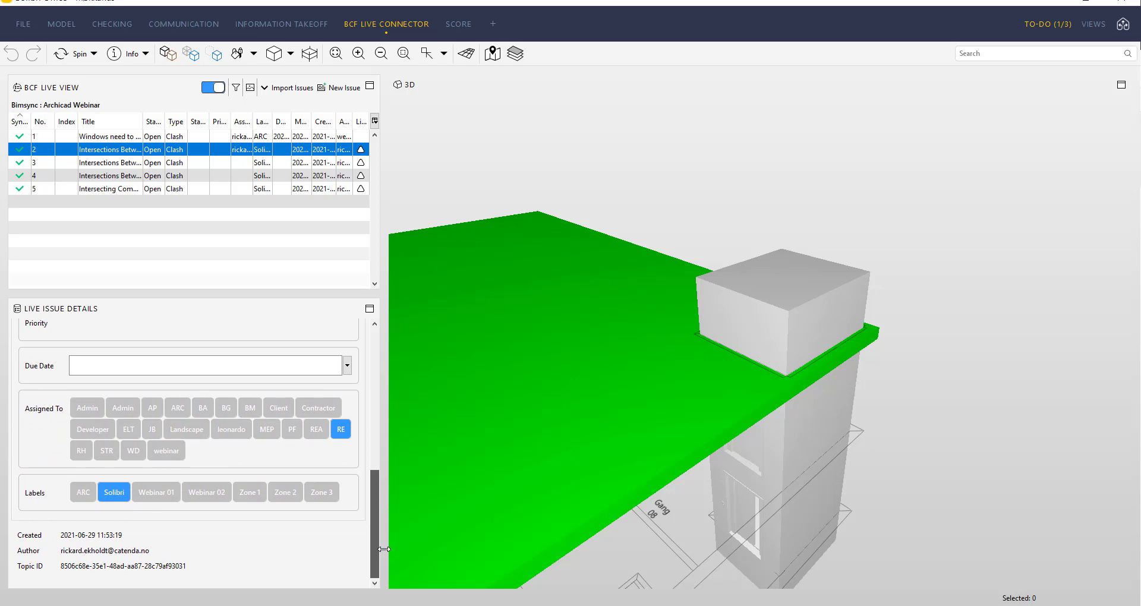
{"action": "left_click", "coordinate": [89, 498]}
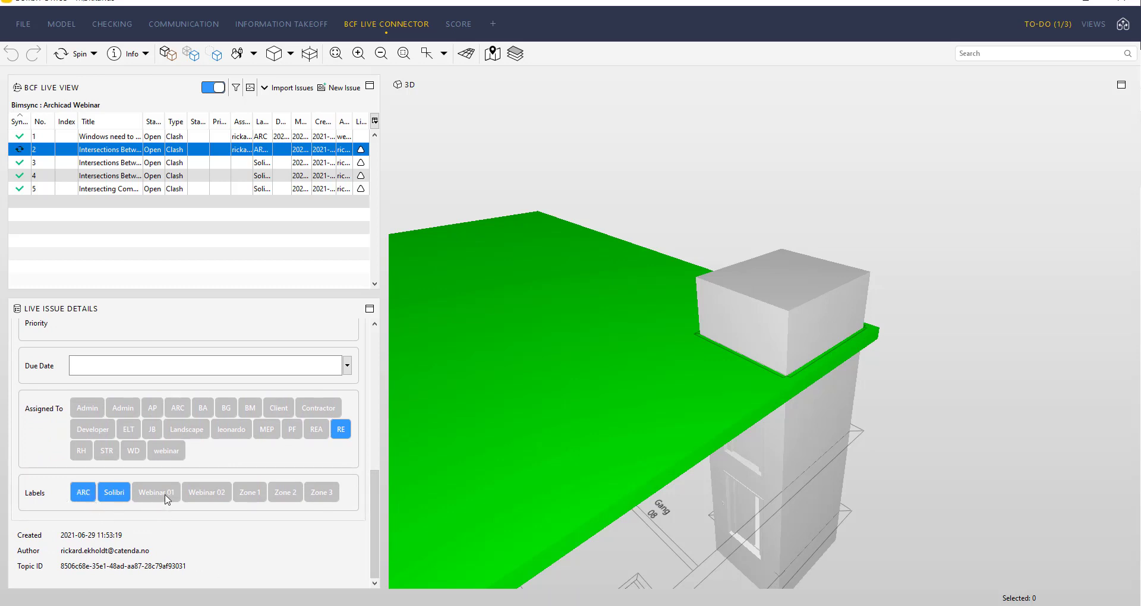
{"action": "left_click", "coordinate": [208, 498]}
{"action": "left_click_drag", "start_coordinate": [378, 503], "coordinate": [378, 503]}
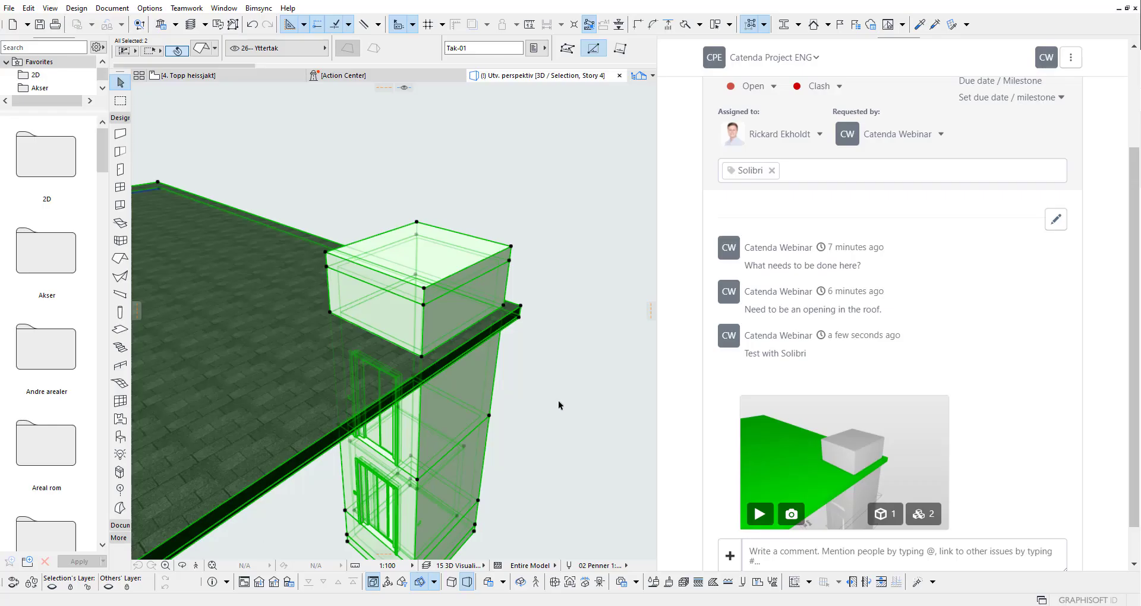
Step: Reopen issue #163 in Archicad's Bimsync panel to verify its ARC and Webinar 02 labels
{"action": "scroll", "coordinate": [943, 331], "scroll_direction": "up", "scroll_amount": 3}
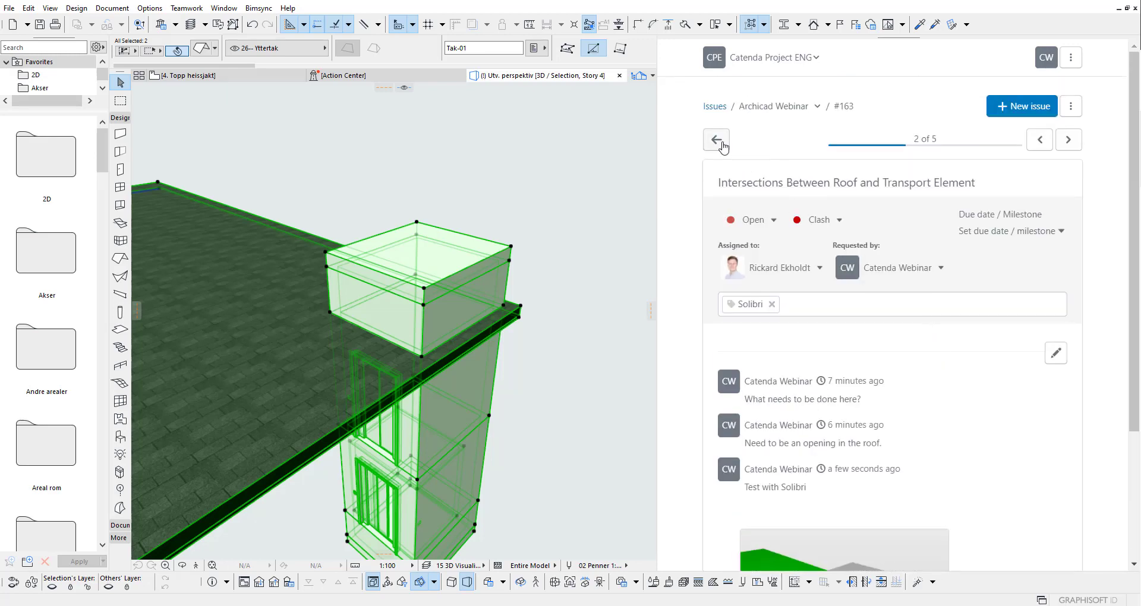
{"action": "left_click", "coordinate": [716, 140]}
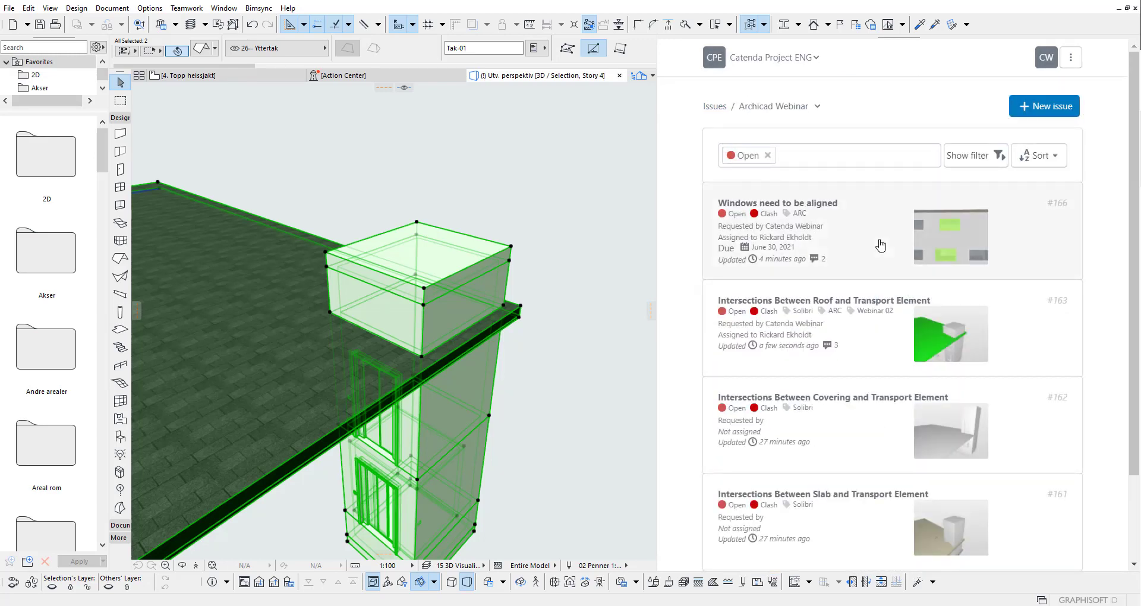
{"action": "left_click", "coordinate": [868, 346]}
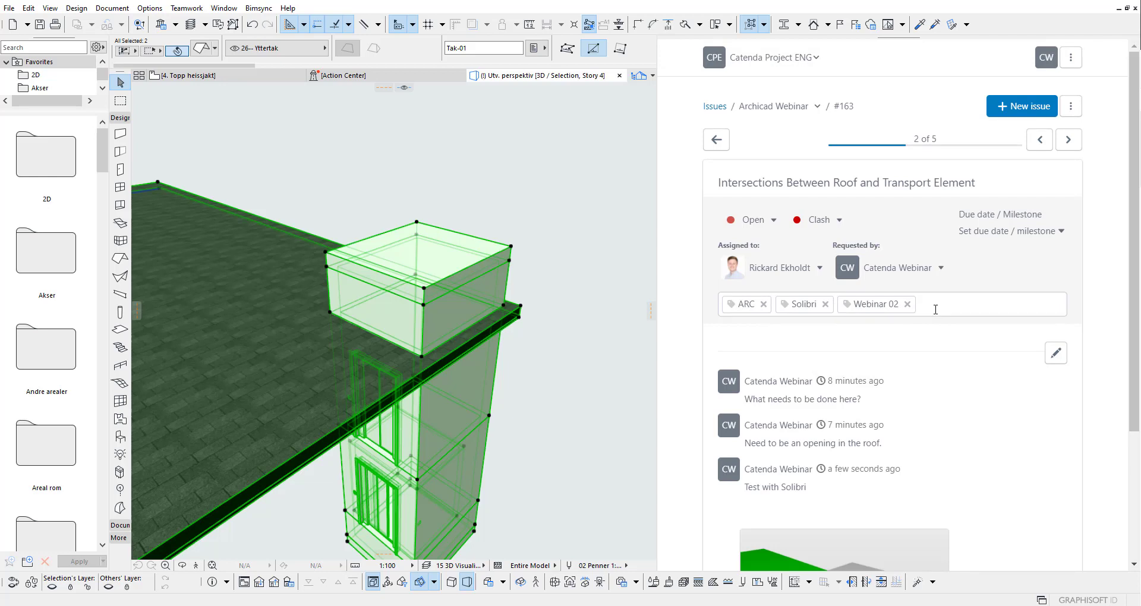
{"action": "left_click", "coordinate": [717, 140]}
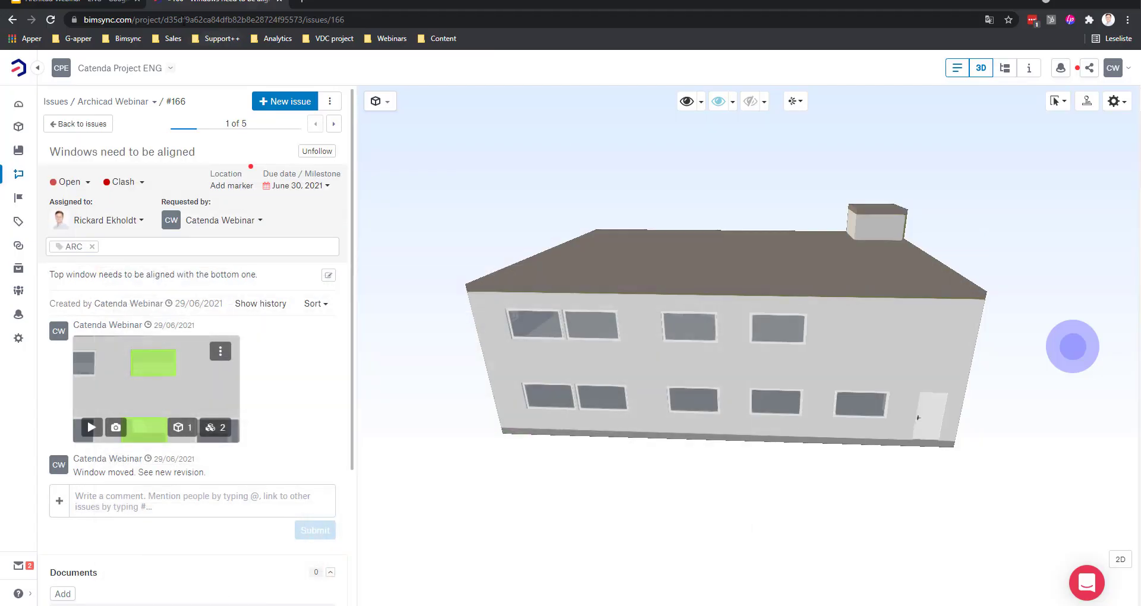
Step: Bring the Archicad Webinar - ENG deck back to its Catenda webinar title slide
{"action": "left_click", "coordinate": [100, 2]}
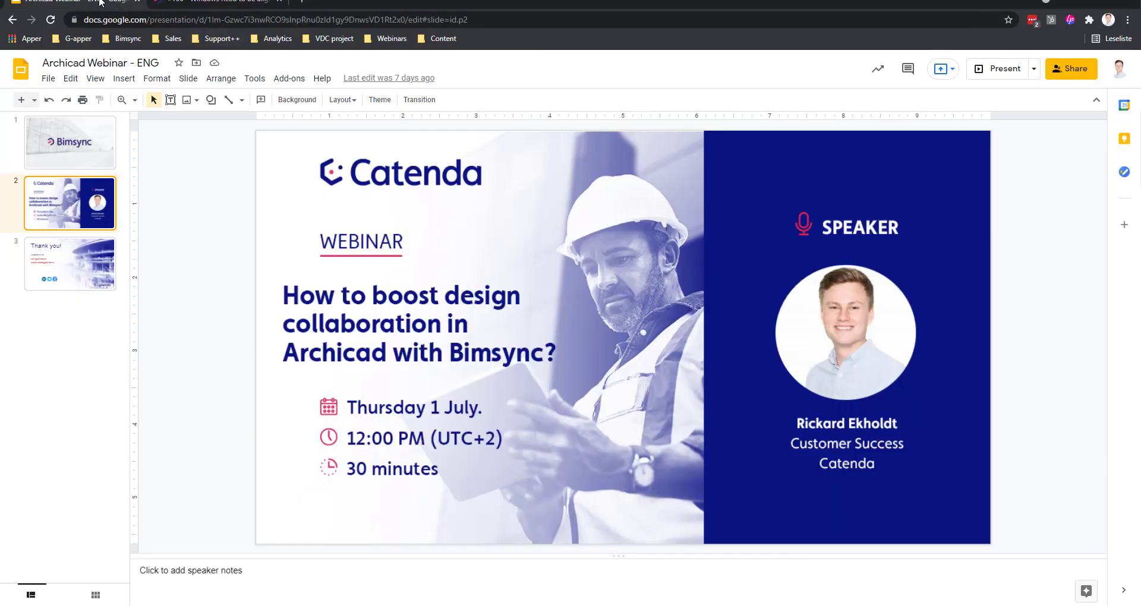